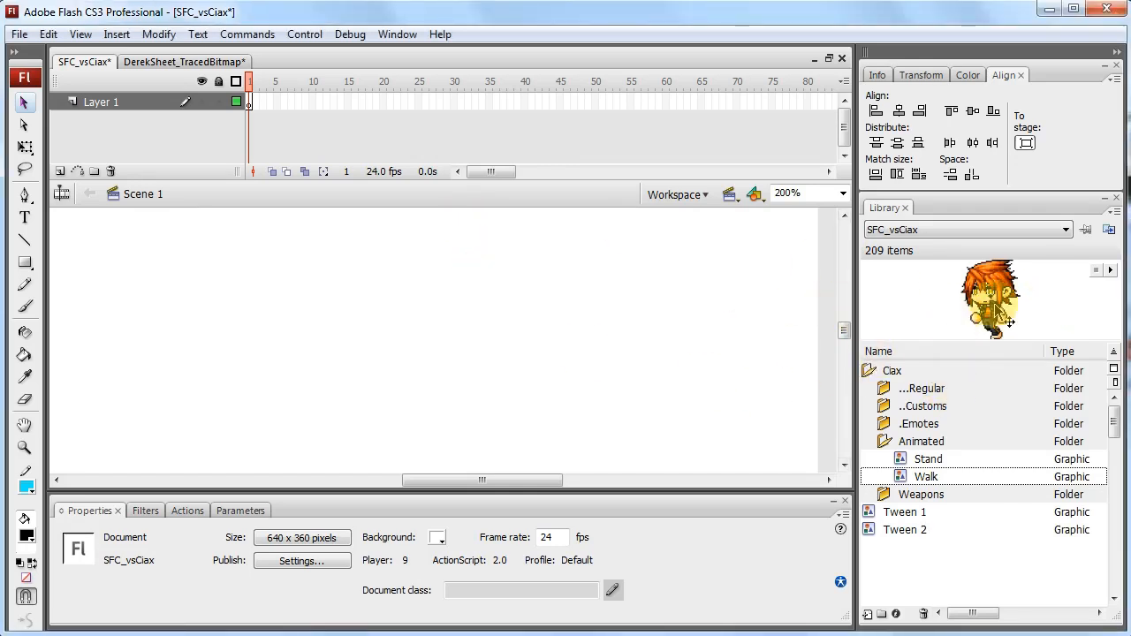
Place the Walk symbol on the right side of the stage and insert a keyframe at frame 44 of Layer 1
left_click_drag(997, 325, 656, 341)
left_click(429, 349)
left_click(553, 102)
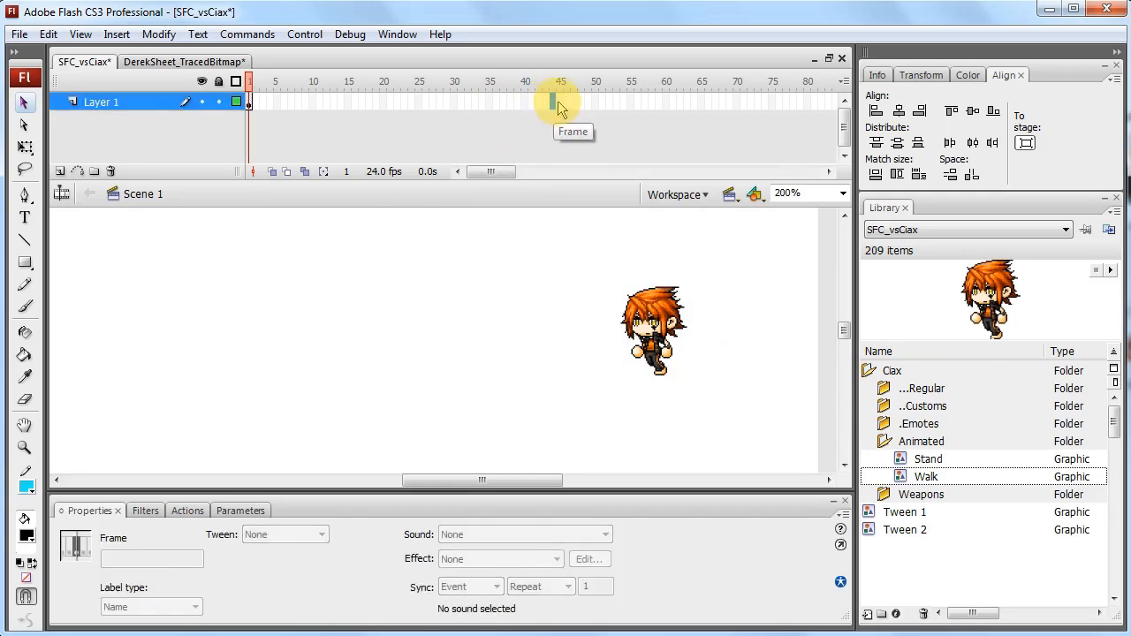
key("F6")
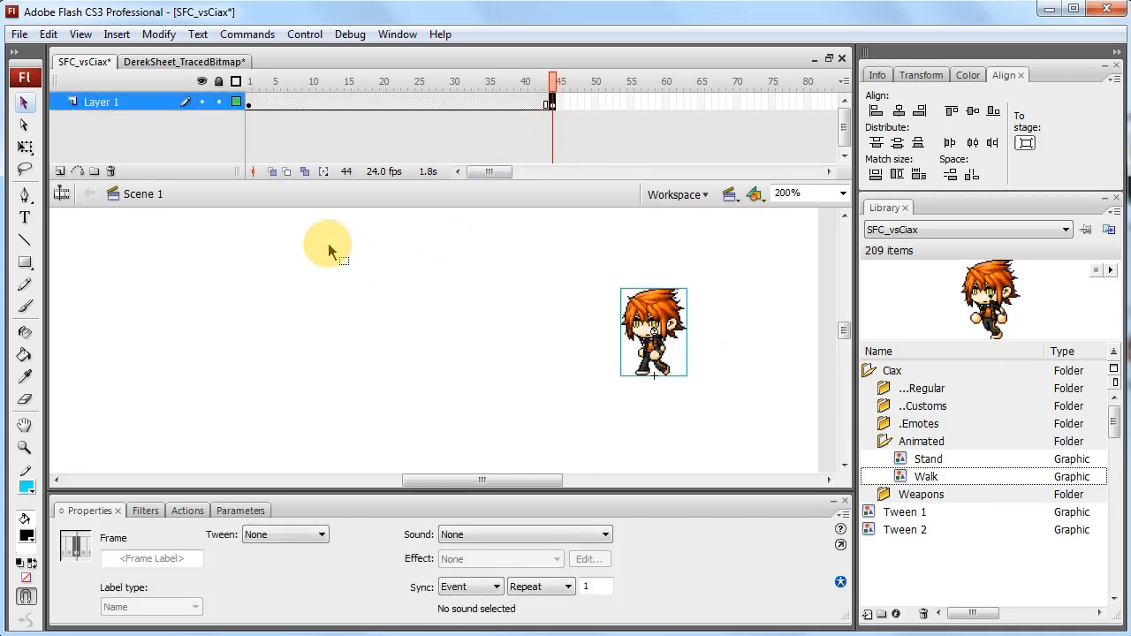
In the frame 44 keyframe, move the walking character horizontally to the left part of the stage
left_click(248, 103)
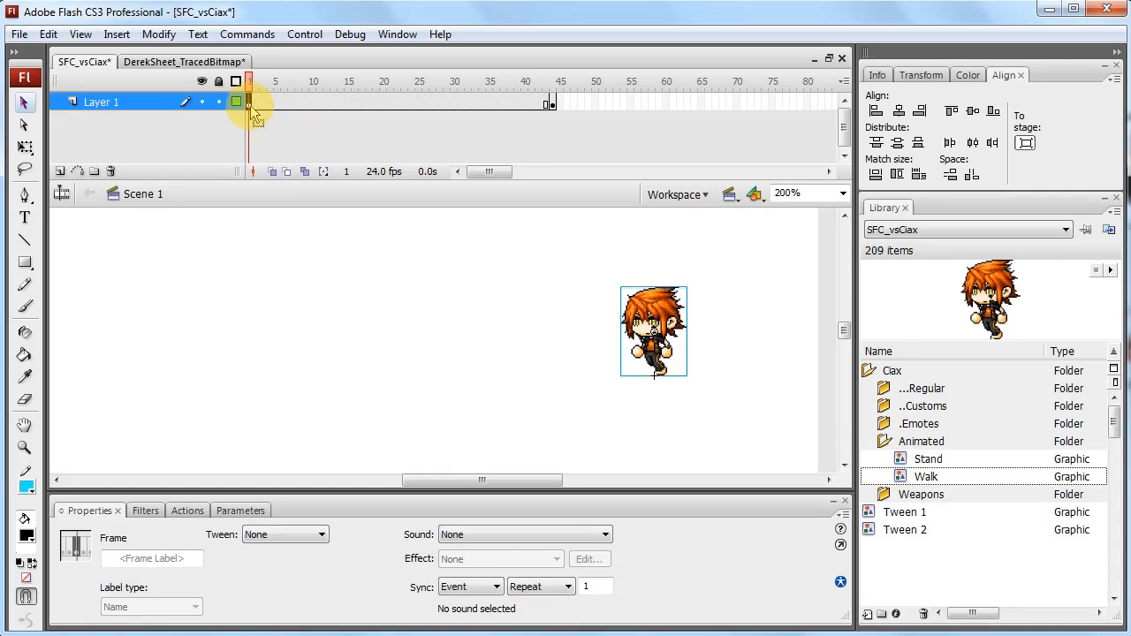
left_click(552, 103)
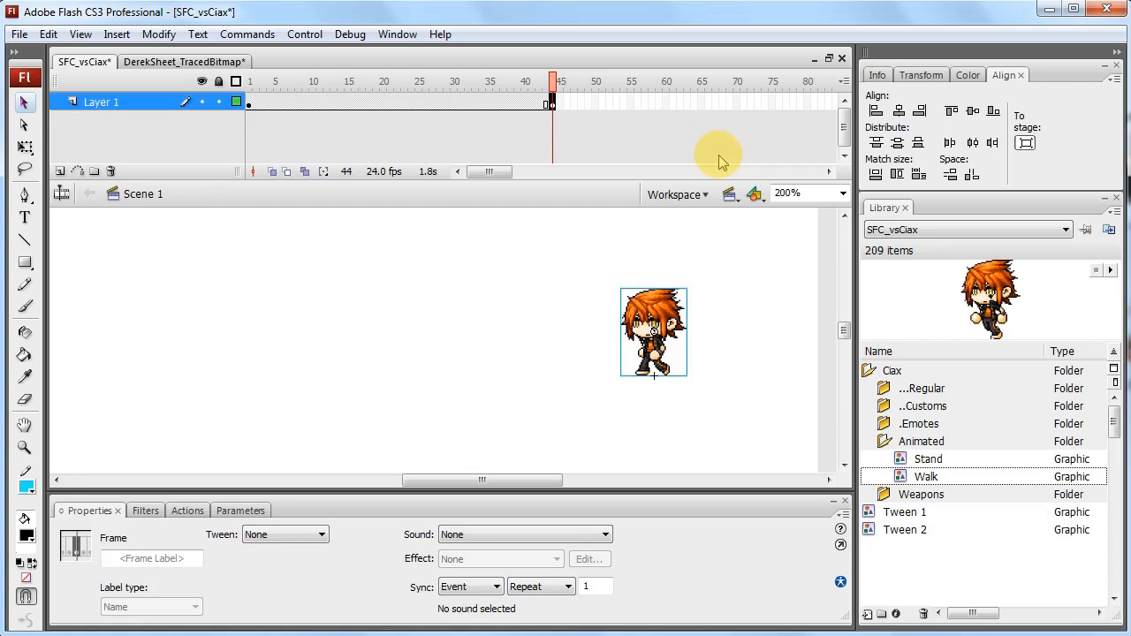
key("Left")
key("Left")
key("Left")
key("Left")
key("Left")
key("Left")
key("Left")
key("Left")
key("Left")
key("Left")
key("Left")
key("Left")
key("Left")
key("Left")
key("Left")
key("Left")
key("Left")
key("Left")
key("Left")
key("Left")
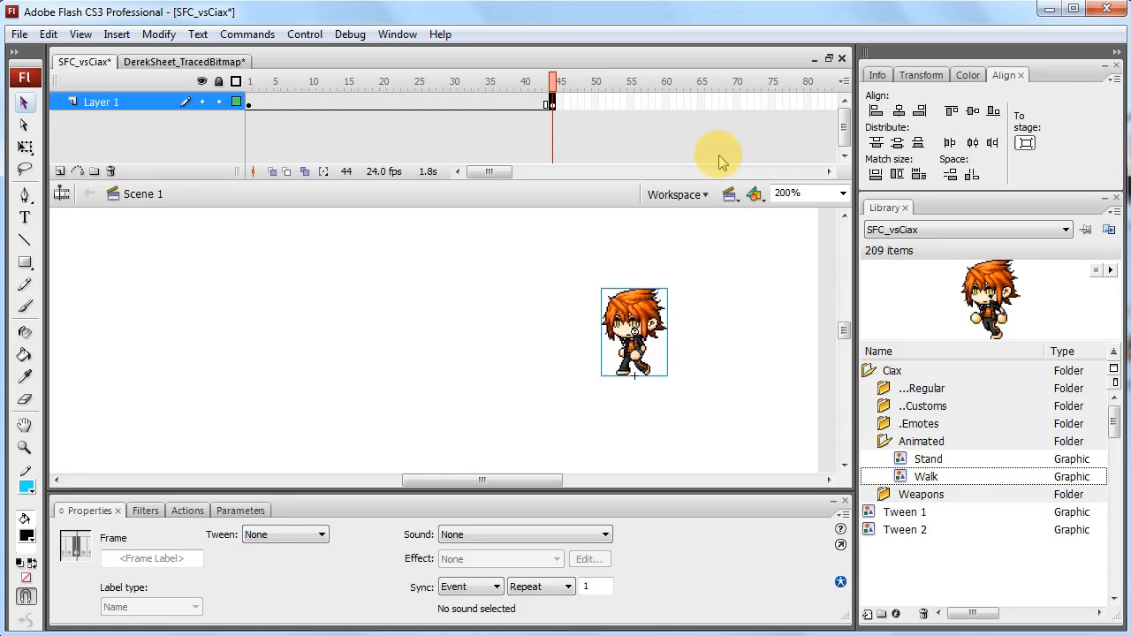
key("Left")
key("Left")
key("Left")
key("Left")
key("Left")
key("Left")
key("Left")
key("Left")
key("Left")
key("Left")
key("Left")
key("Left")
key("Left")
key("Left")
key("Left")
key("Left")
key("Left")
key("Left")
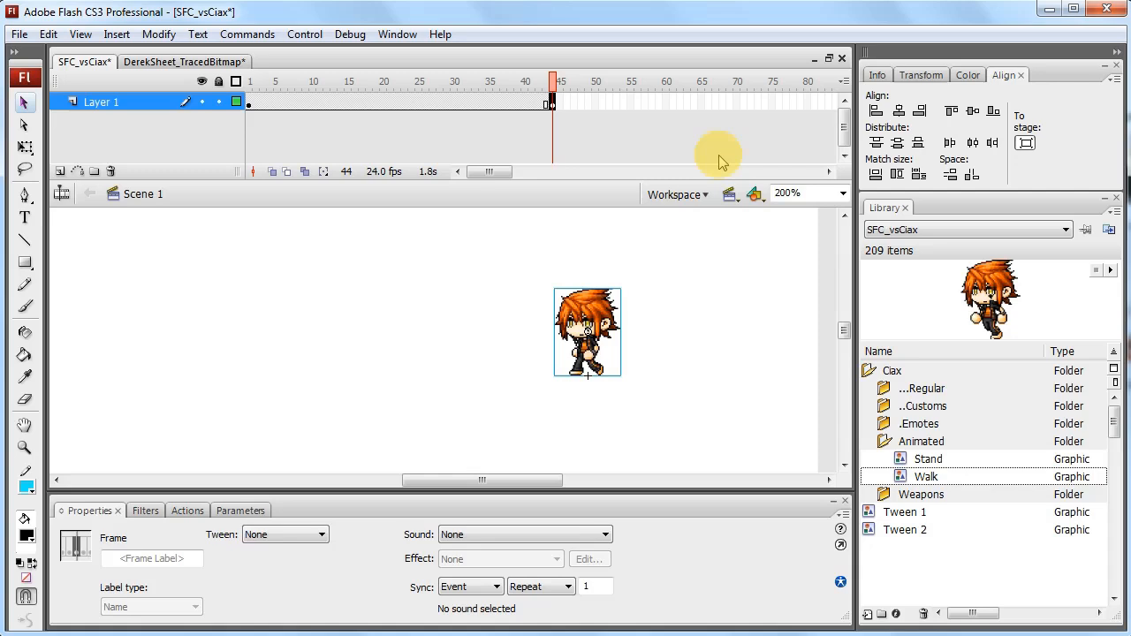
key("shift+Left")
key("shift+Left")
key("shift+Left")
key("shift+Left")
key("shift+Left")
key("shift+Left")
key("shift+Left")
key("shift+Left")
key("shift+Left")
key("shift+Left")
key("shift+Left")
key("shift+Left")
key("shift+Left")
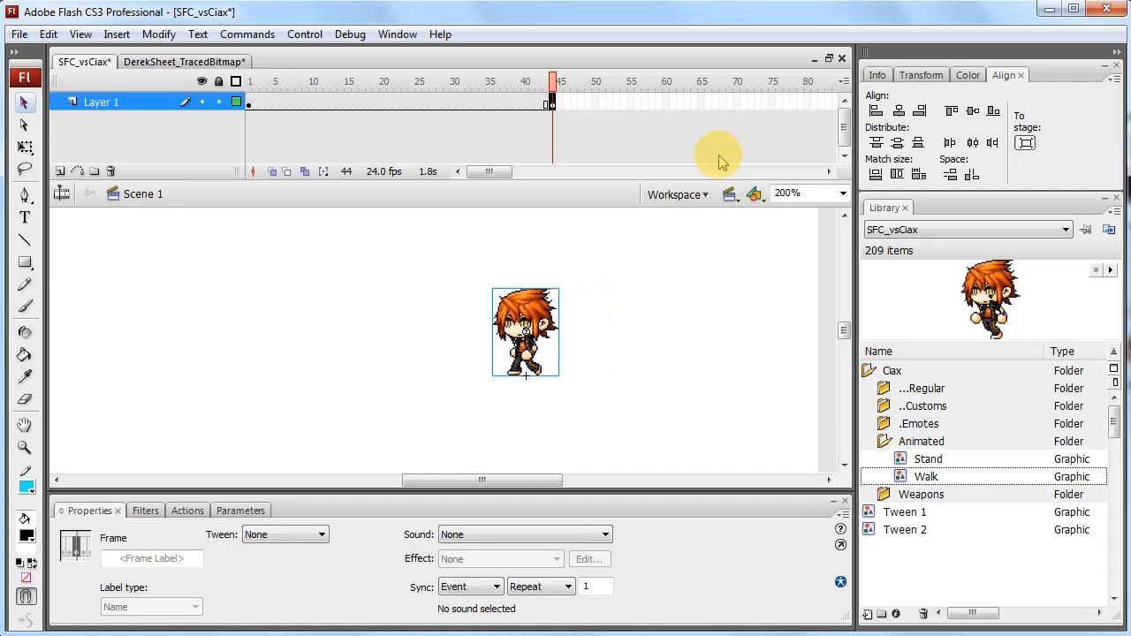
key("Left")
key("Left")
key("Left")
key("Left")
key("Left")
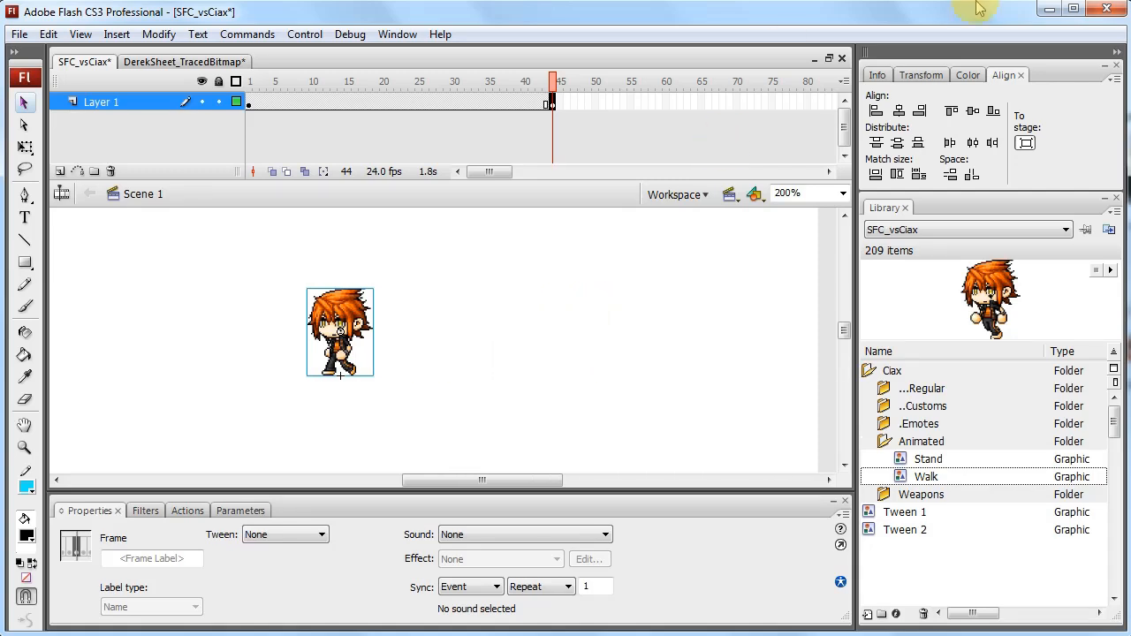
Create a motion tween between the keyframes at frames 1 and 44, and play the walk animation
right_click(446, 104)
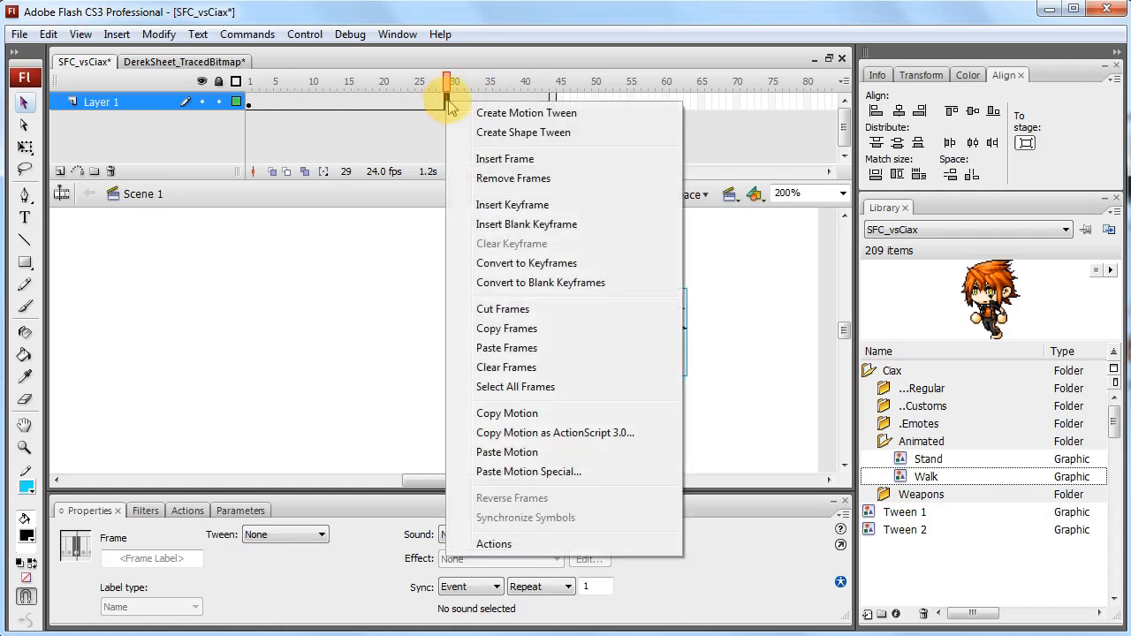
left_click(483, 115)
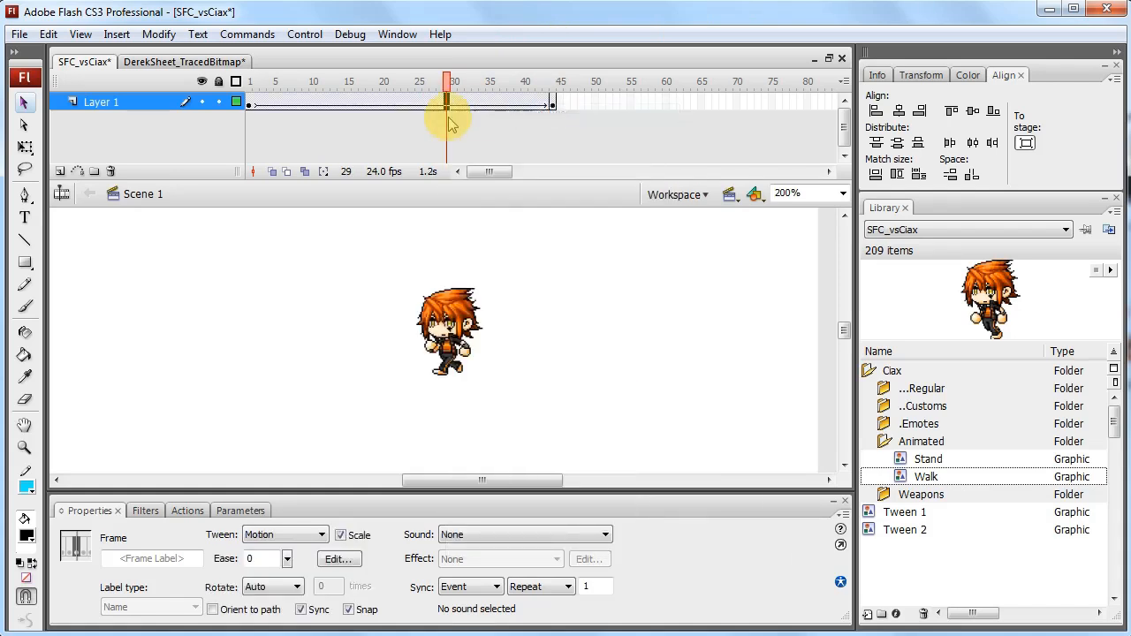
left_click_drag(256, 81, 466, 83)
left_click(251, 105)
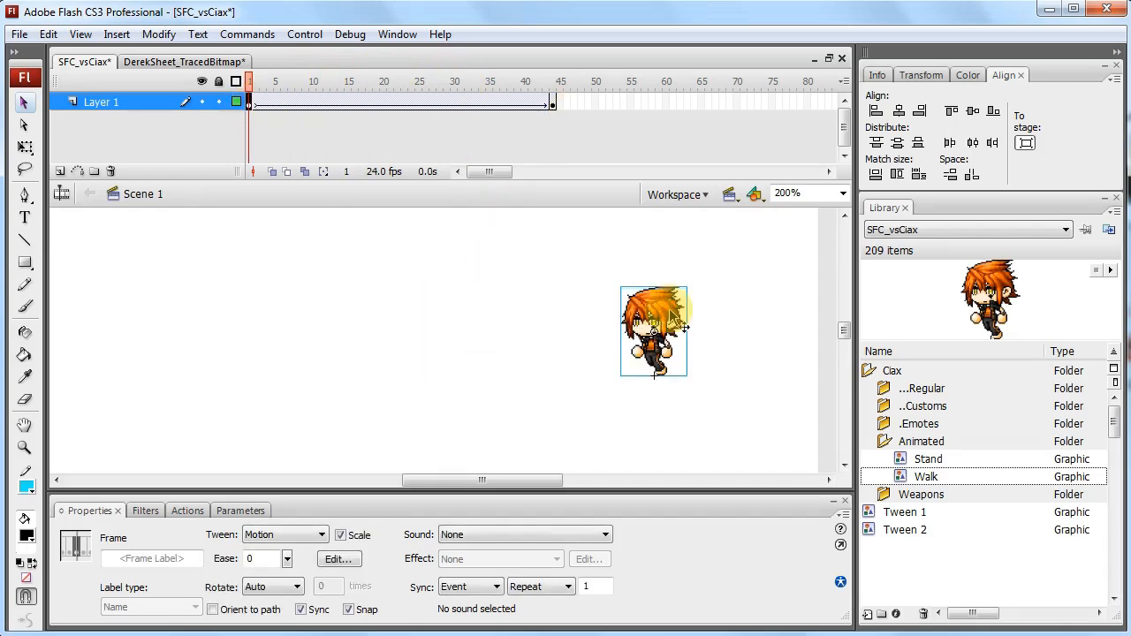
left_click(629, 327)
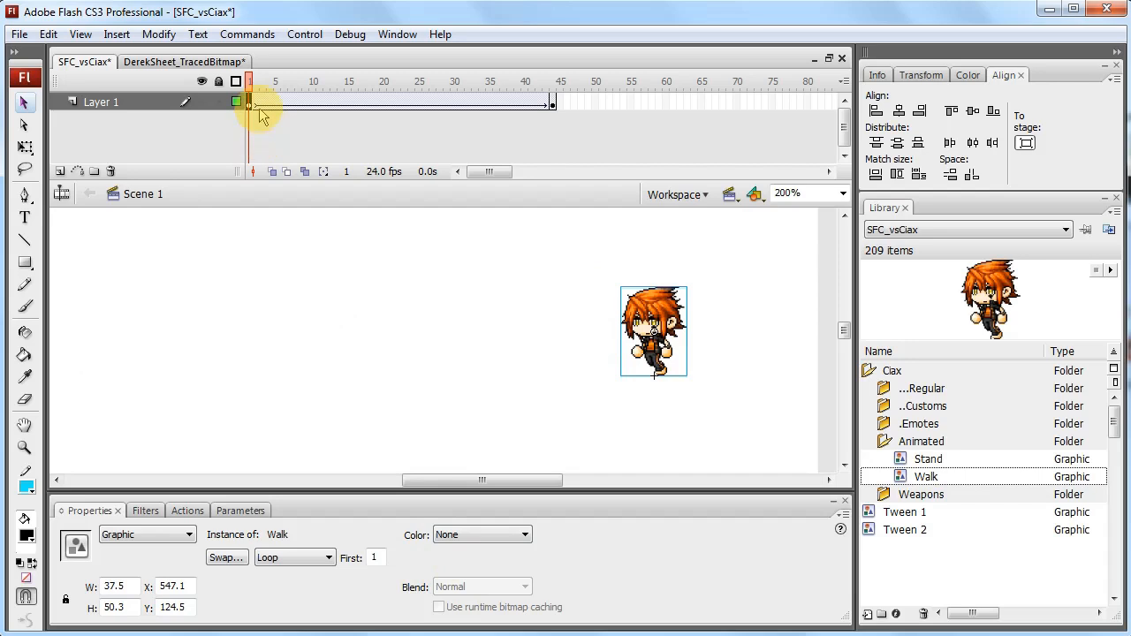
key("Return")
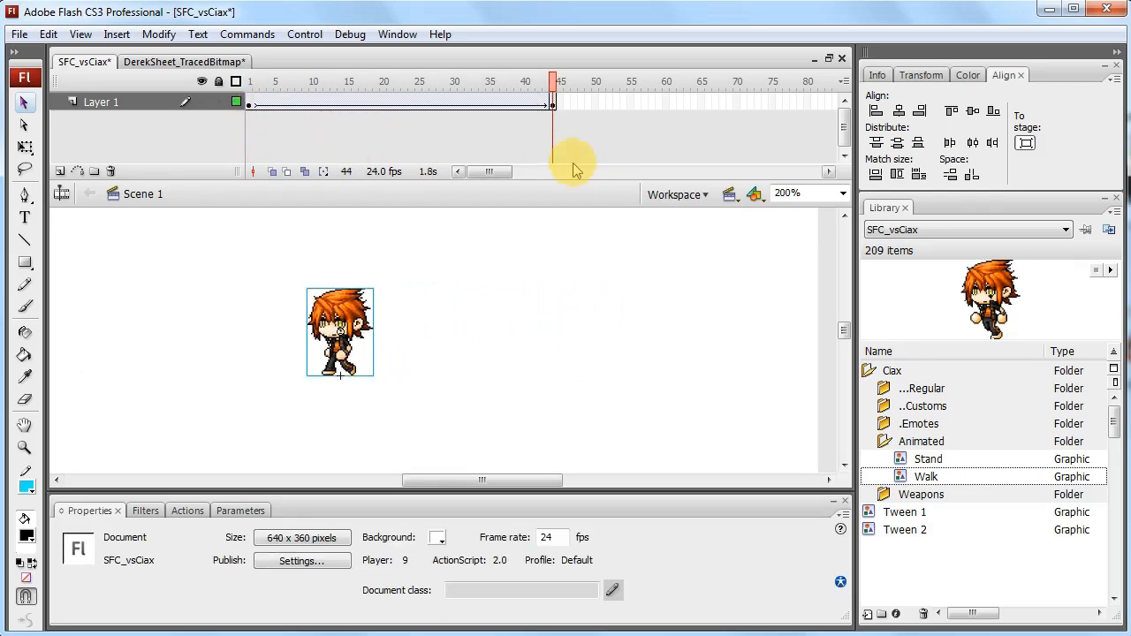
Move the character back to the right in the frame 44 keyframe to shorten its path, and play the animation
left_click(551, 106)
key("shift+Right")
key("shift+Right")
key("shift+Right")
key("shift+Right")
key("shift+Right")
key("shift+Right")
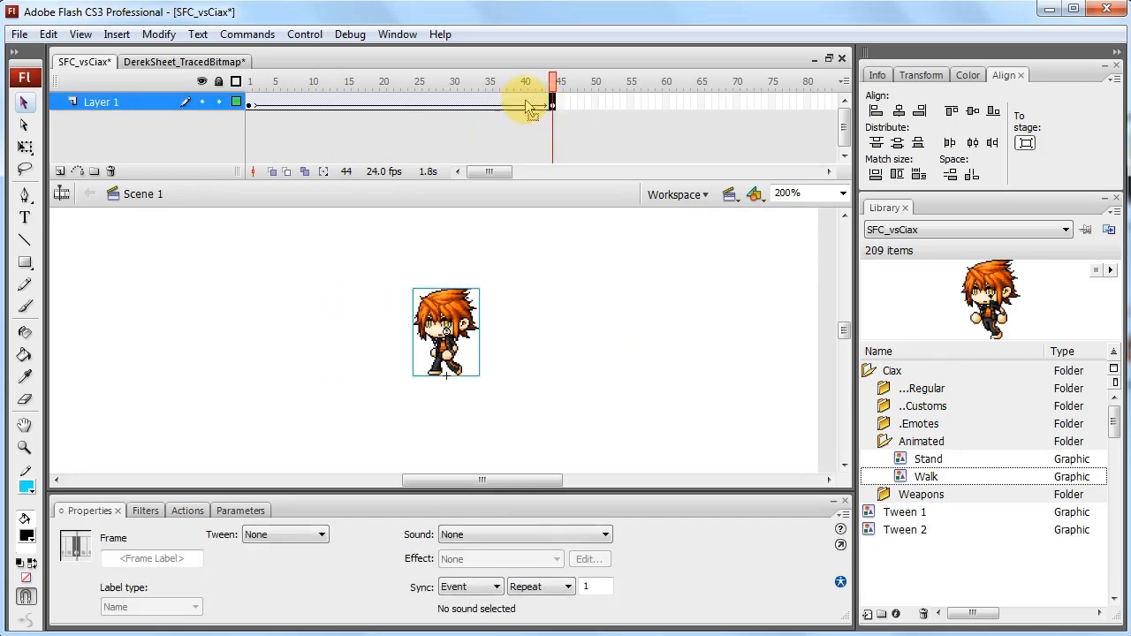
key("Return")
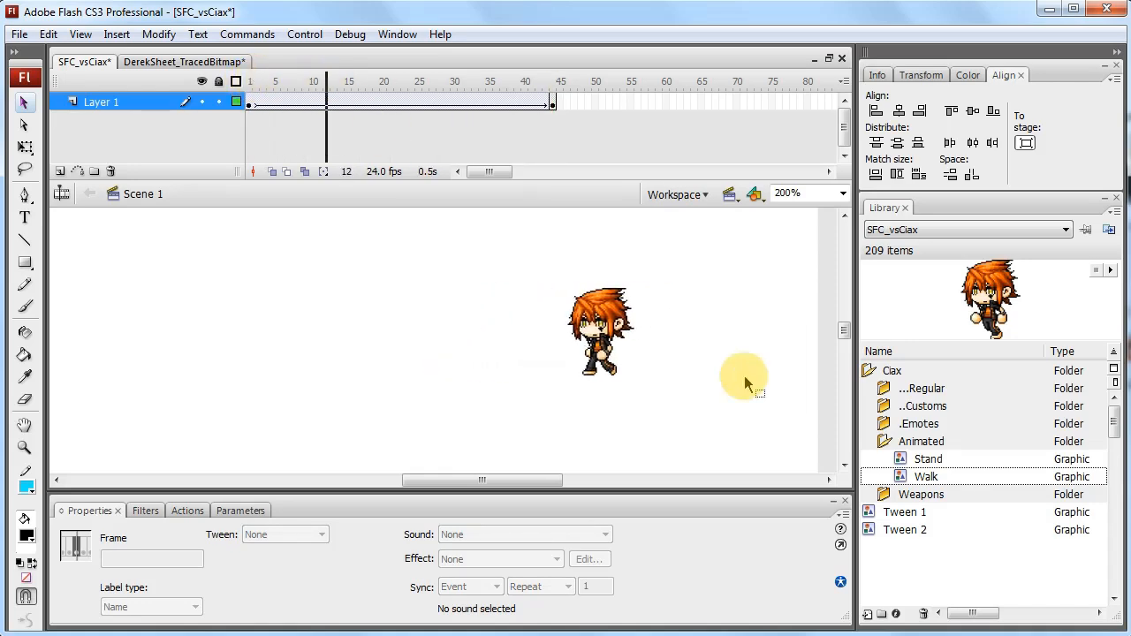
Move the character far to the left in the frame 44 keyframe to lengthen its path, and replay the animation
left_click(552, 102)
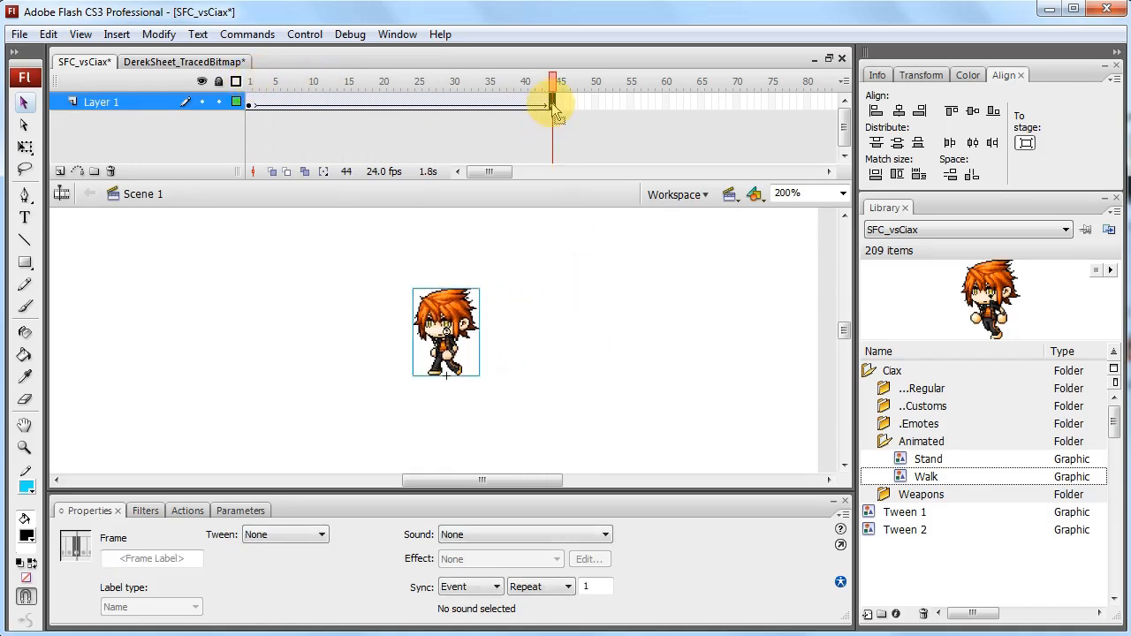
key("shift+Left")
key("shift+Left")
key("shift+Left")
key("shift+Left")
key("shift+Left")
key("shift+Left")
key("shift+Left")
key("shift+Left")
key("shift+Left")
key("shift+Left")
key("shift+Left")
key("shift+Left")
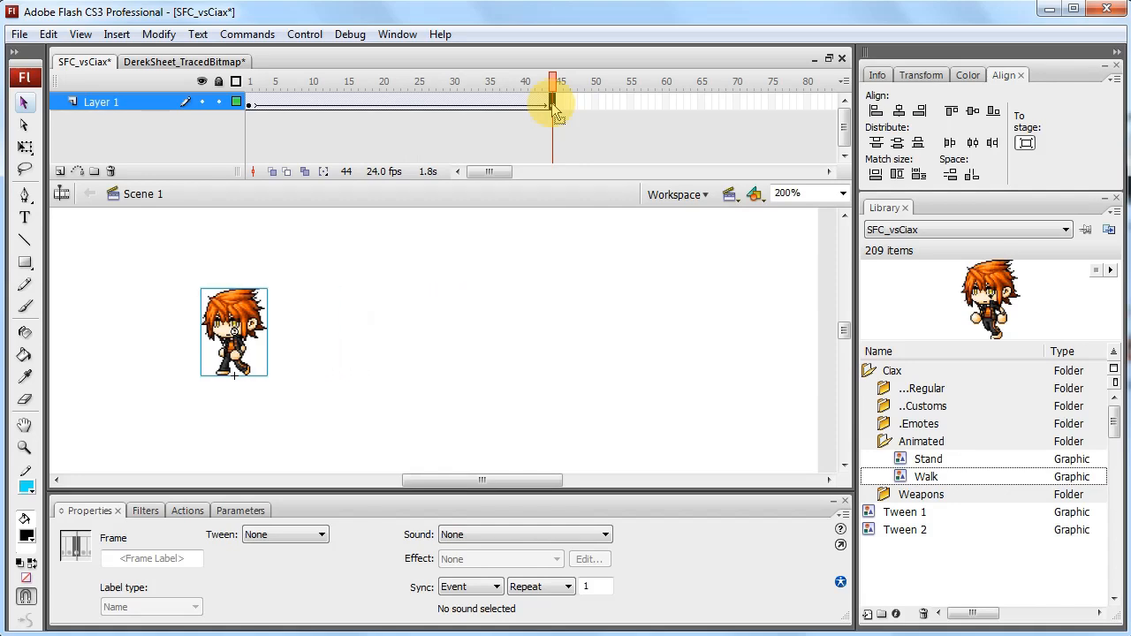
key("Return")
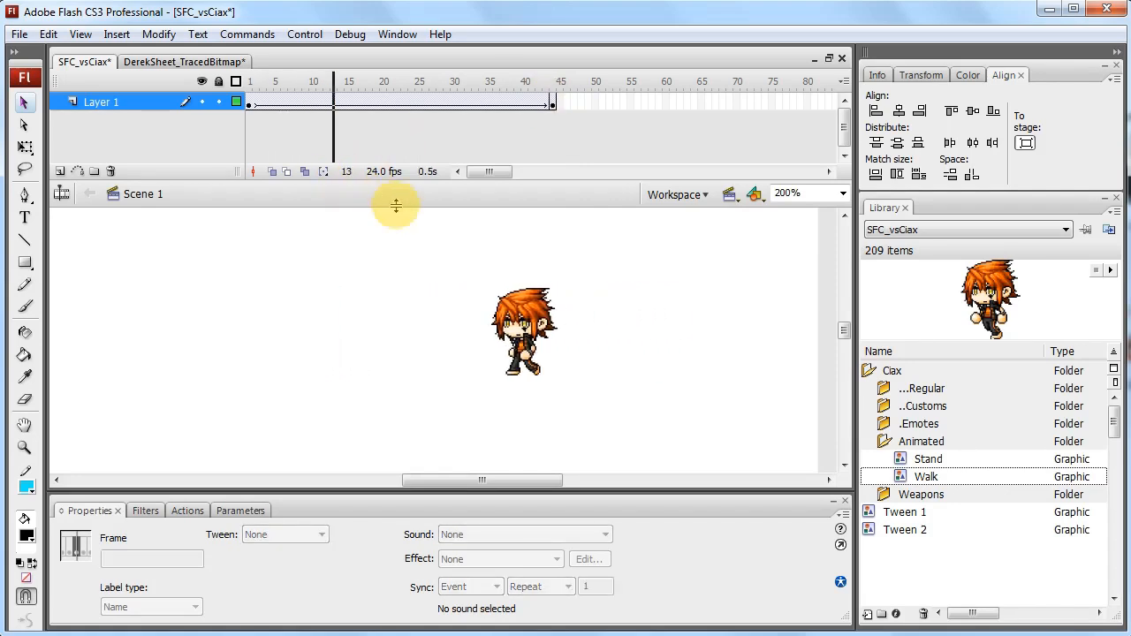
Insert frames into the motion tween at frame 25 until its end keyframe reaches frame 104
left_click(418, 101)
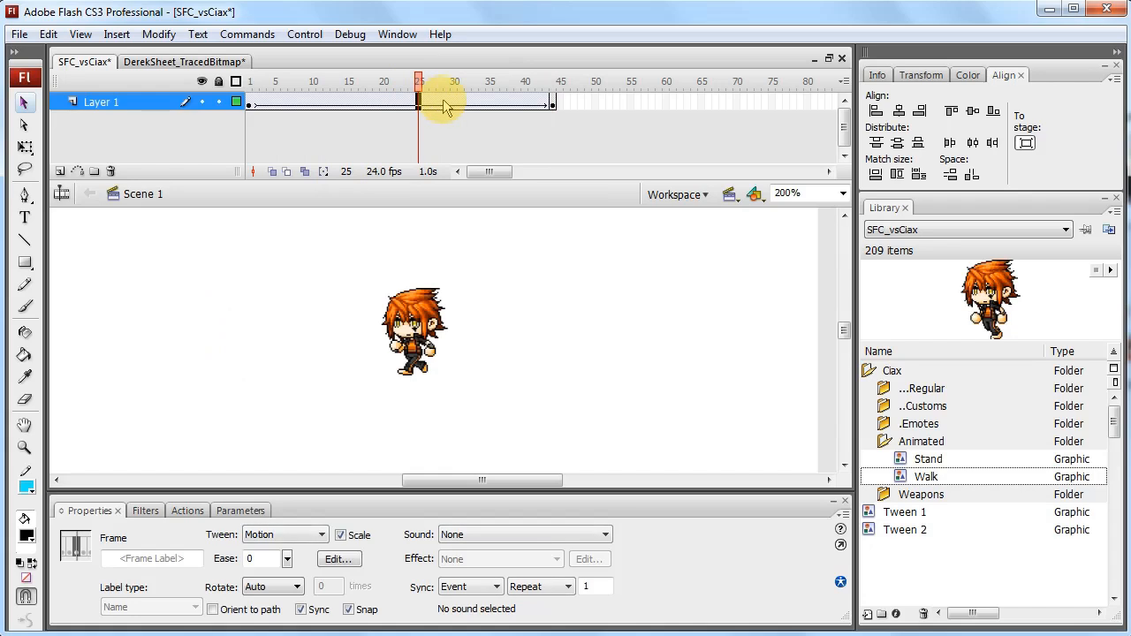
key("F5")
key("F5")
key("F5")
key("F5")
key("F5")
key("F5")
key("F5")
key("F5")
key("F5")
key("F5")
key("F5")
key("F5")
key("F5")
key("F5")
key("F5")
key("F5")
key("F5")
key("F5")
key("F5")
key("F5")
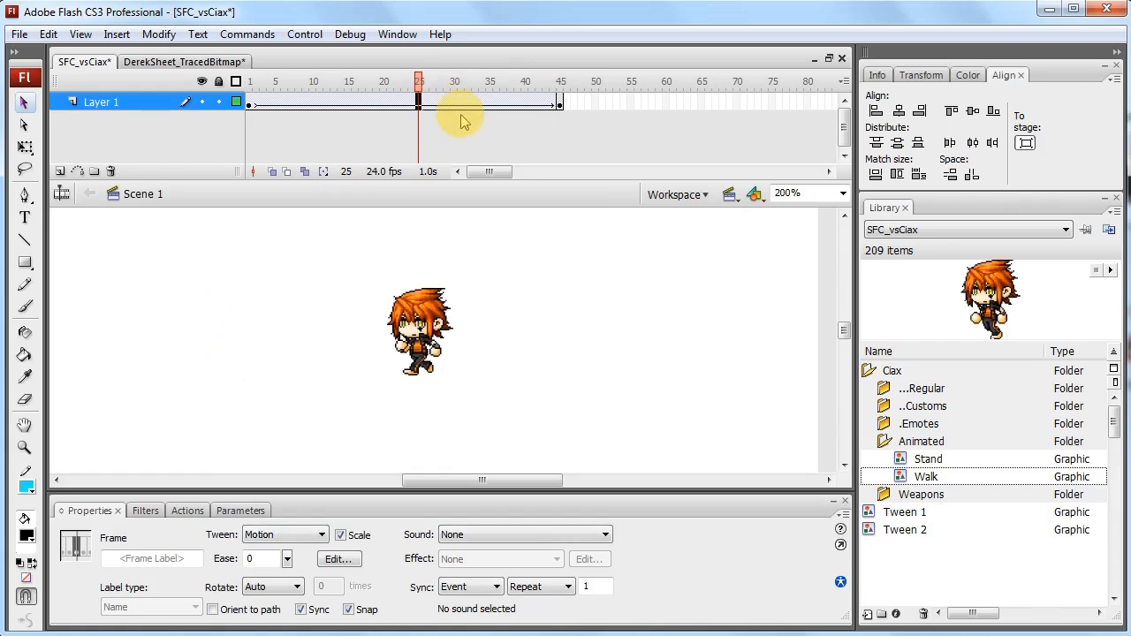
key("F5")
key("F5")
key("F5")
key("F5")
key("F5")
key("F5")
key("F5")
key("F5")
key("F5")
key("F5")
key("F5")
key("F5")
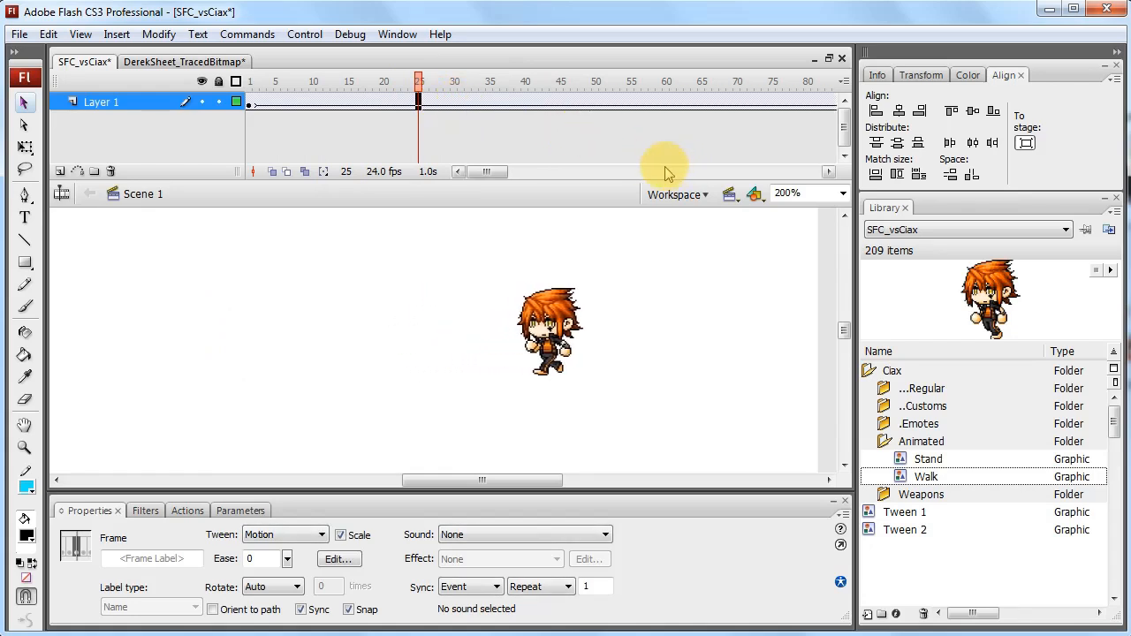
Play the lengthened walk tween from its start and check the character's walking speed along the timeline
left_click(253, 101)
key("Return")
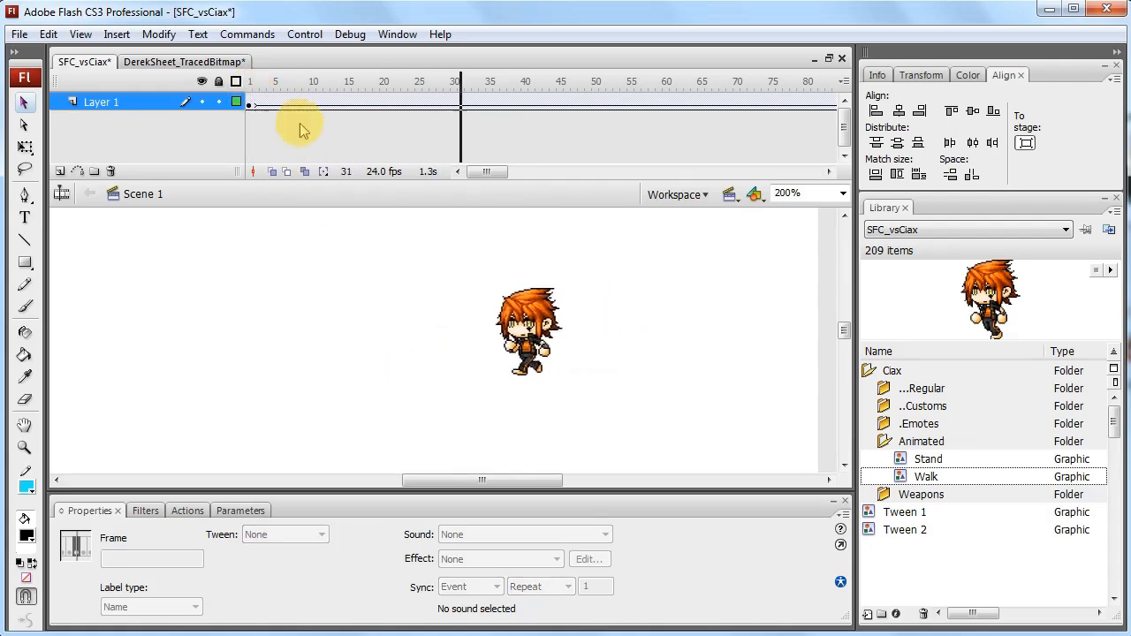
left_click_drag(256, 104, 426, 103)
mouse_move(501, 171)
left_mouse_down()
mouse_move(485, 171)
mouse_move(516, 172)
mouse_move(492, 172)
left_mouse_up()
left_click(248, 99)
left_click(582, 100)
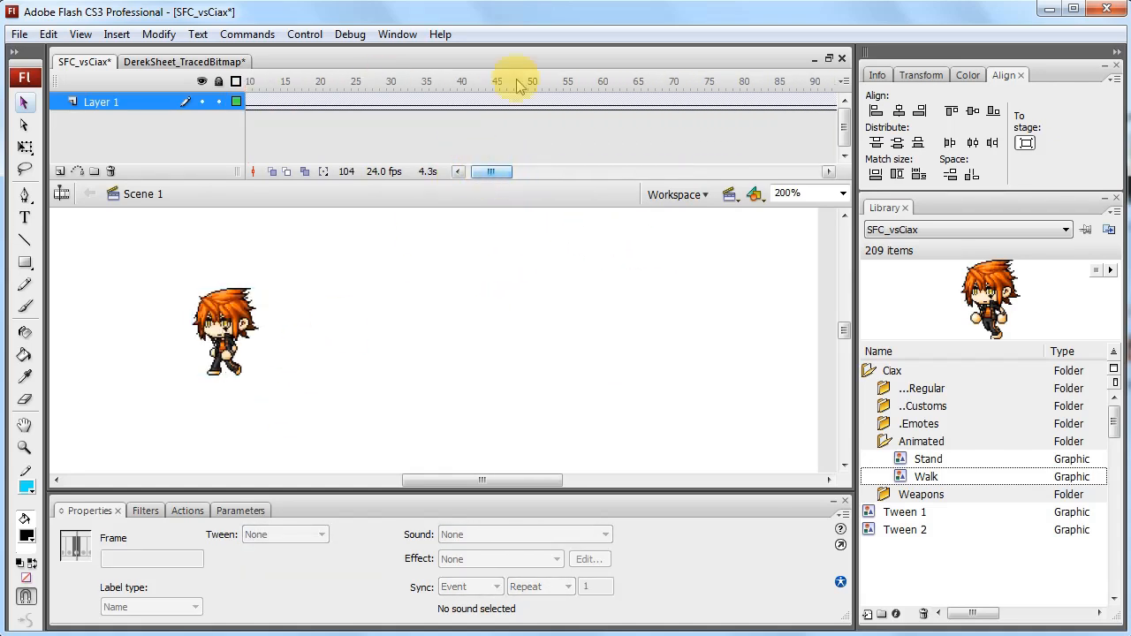
Remove frames from the motion tween at frame 46 until its end keyframe sits at frame 85
left_click_drag(610, 104, 502, 103)
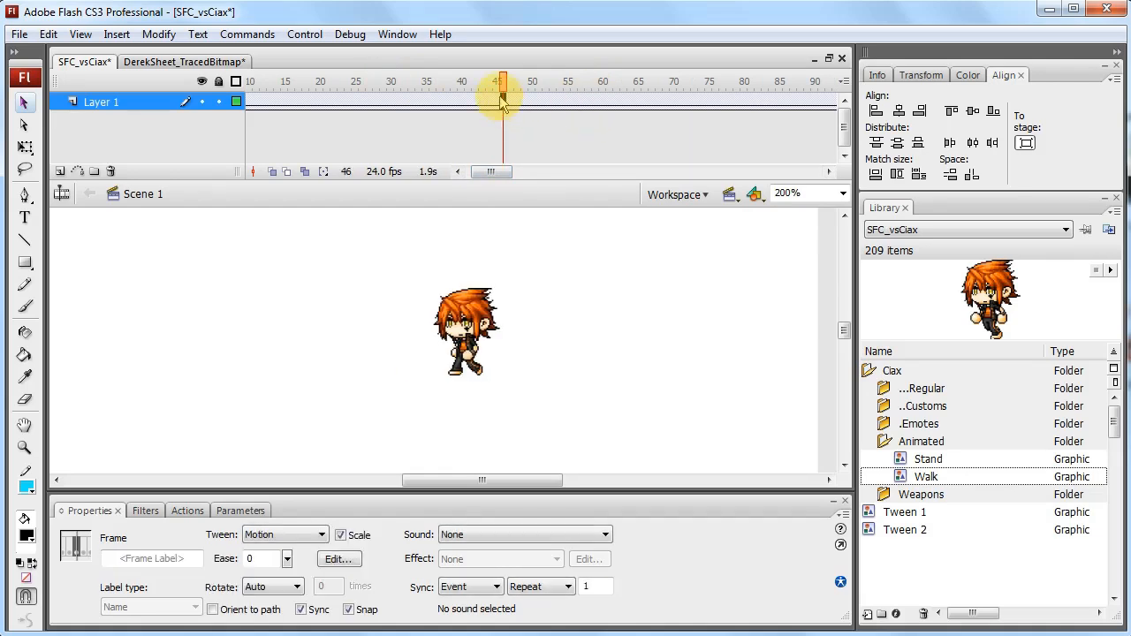
key("shift+F5")
key("shift+F5")
key("shift+F5")
key("shift+F5")
key("shift+F5")
key("shift+F5")
key("shift+F5")
key("shift+F5")
key("shift+F5")
key("shift+F5")
key("shift+F5")
key("shift+F5")
key("shift+F5")
key("shift+F5")
key("shift+F5")
key("shift+F5")
key("shift+F5")
key("shift+F5")
key("shift+F5")
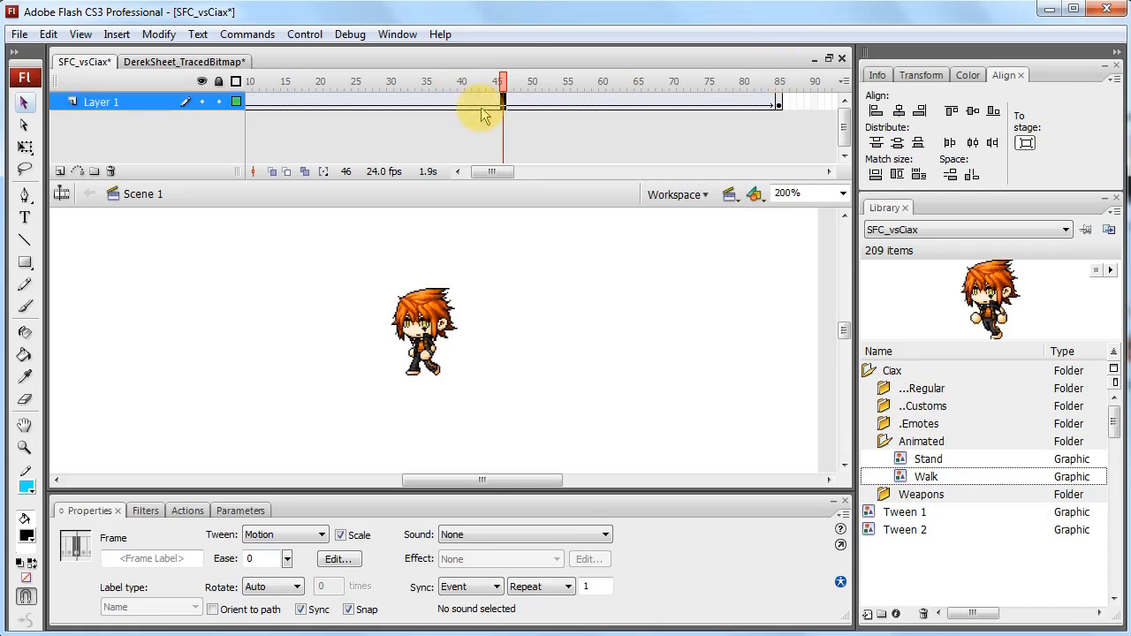
Play the shortened walk tween from frame 1 to check its speed
left_click_drag(492, 174, 486, 173)
left_click(251, 84)
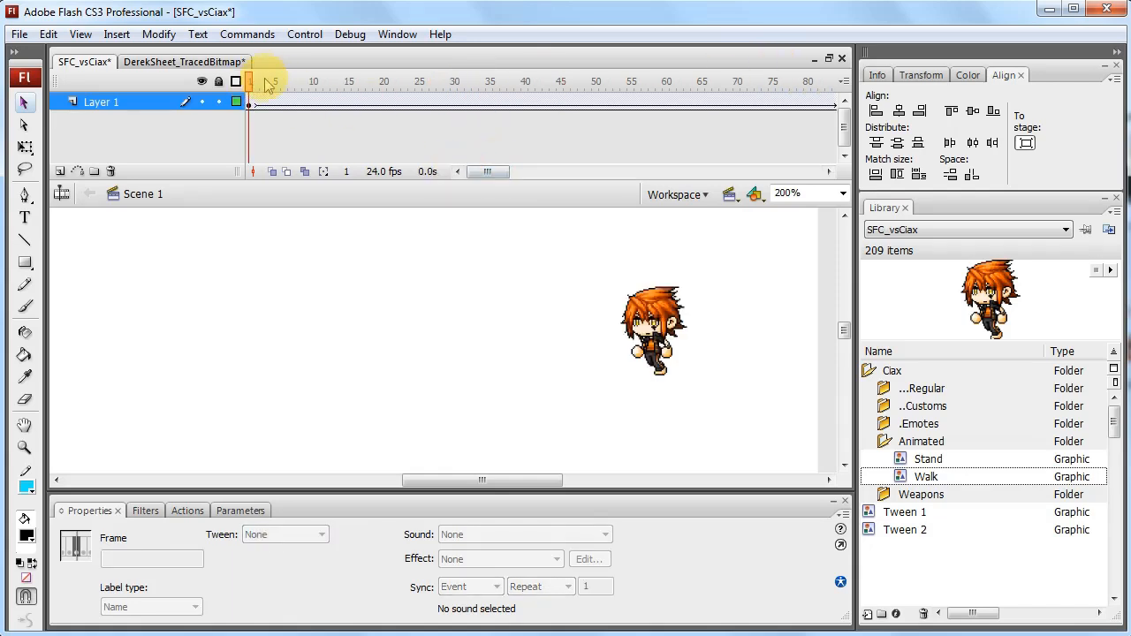
key("Return")
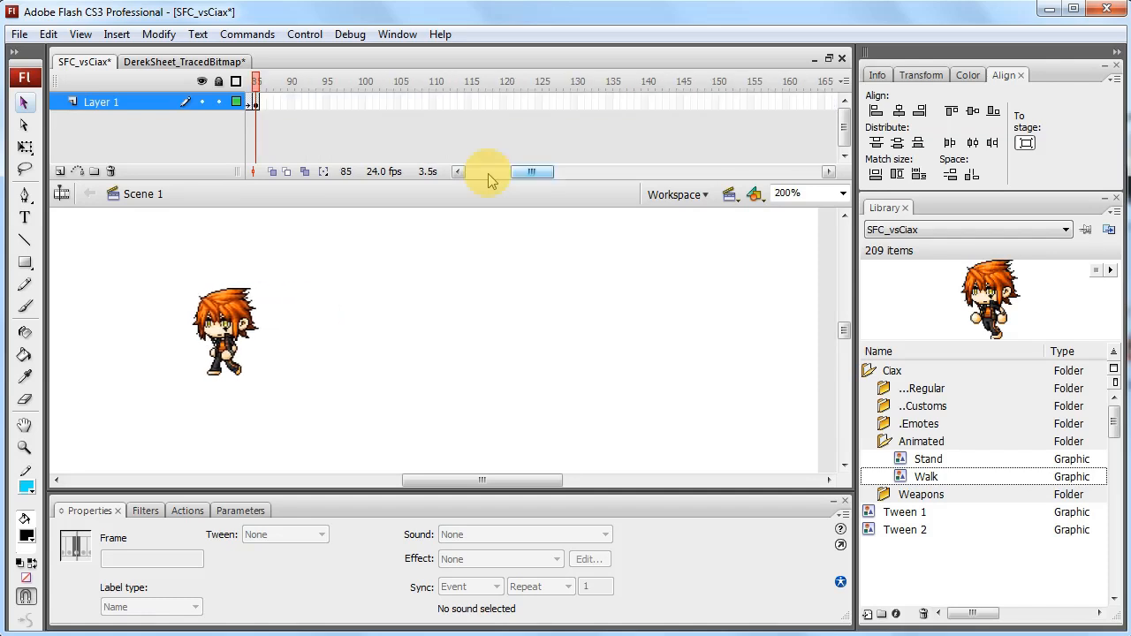
Remove the motion tween and its end keyframe, and delete the walking character from Layer 1
right_click(278, 105)
left_click(322, 118)
left_click(315, 311)
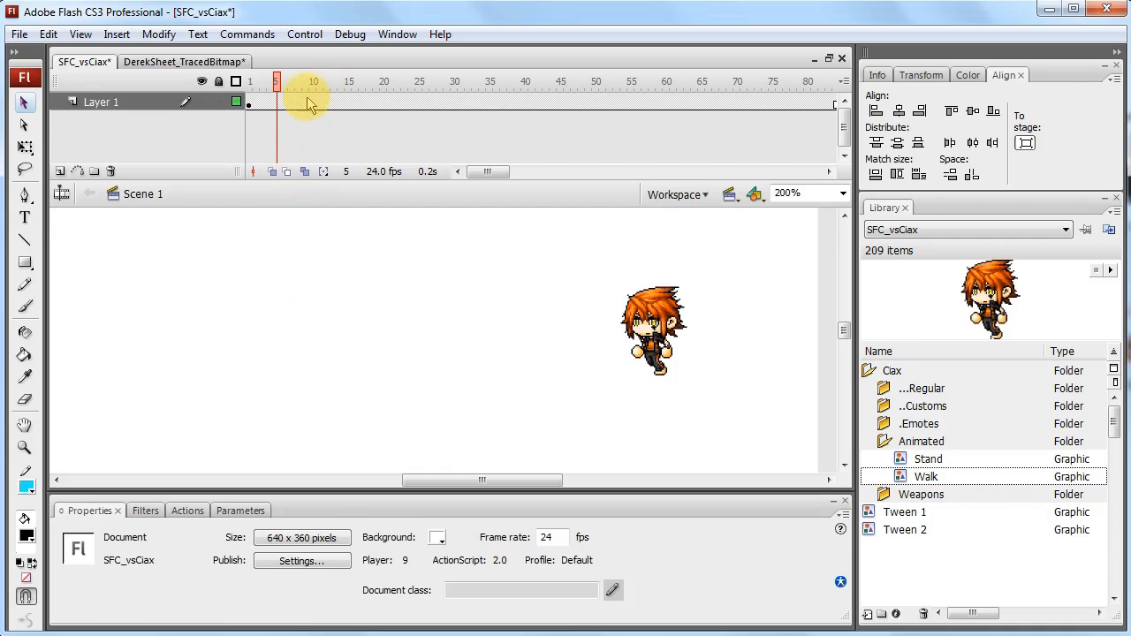
left_click(305, 104)
key("Delete")
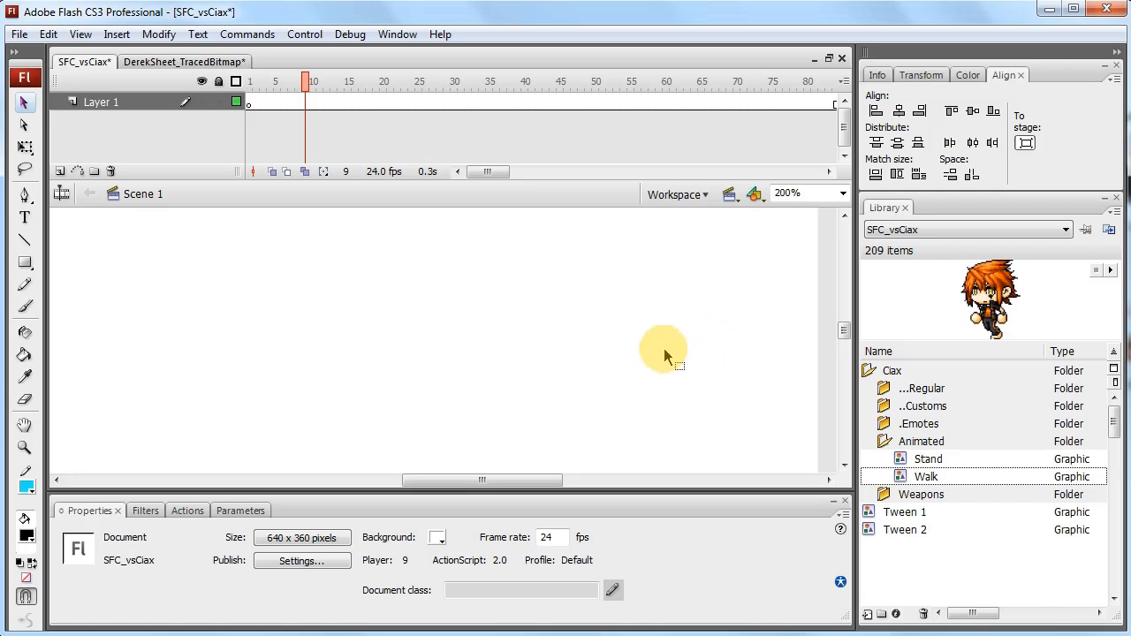
Add two new layers above Layer 1 and make Layer 1 the active layer
left_click(61, 172)
left_click(61, 172)
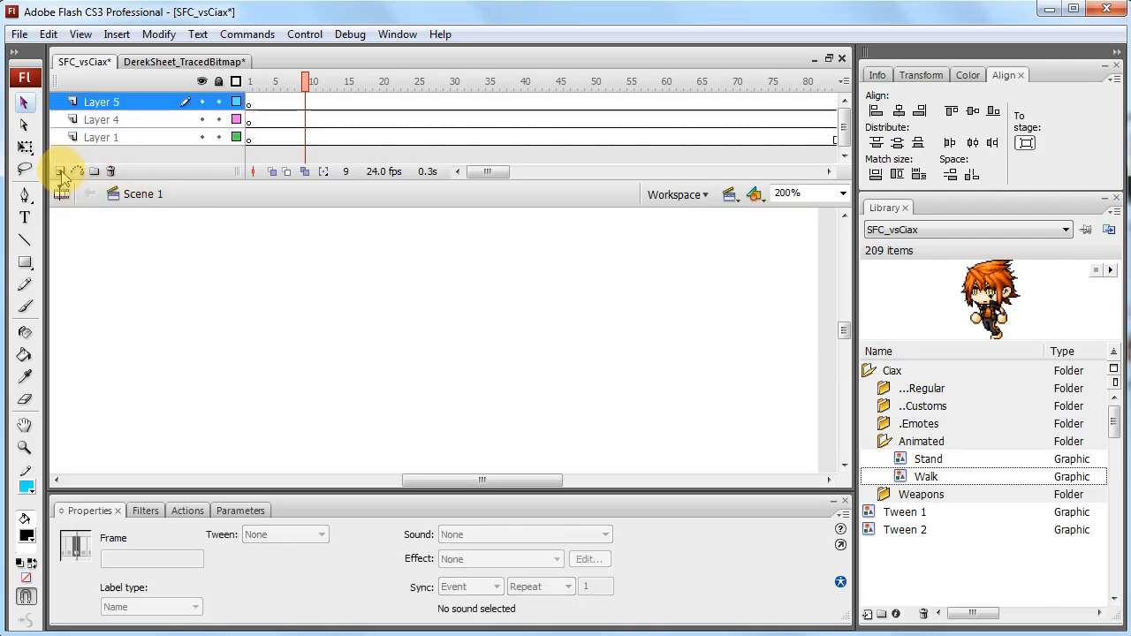
left_click(253, 139)
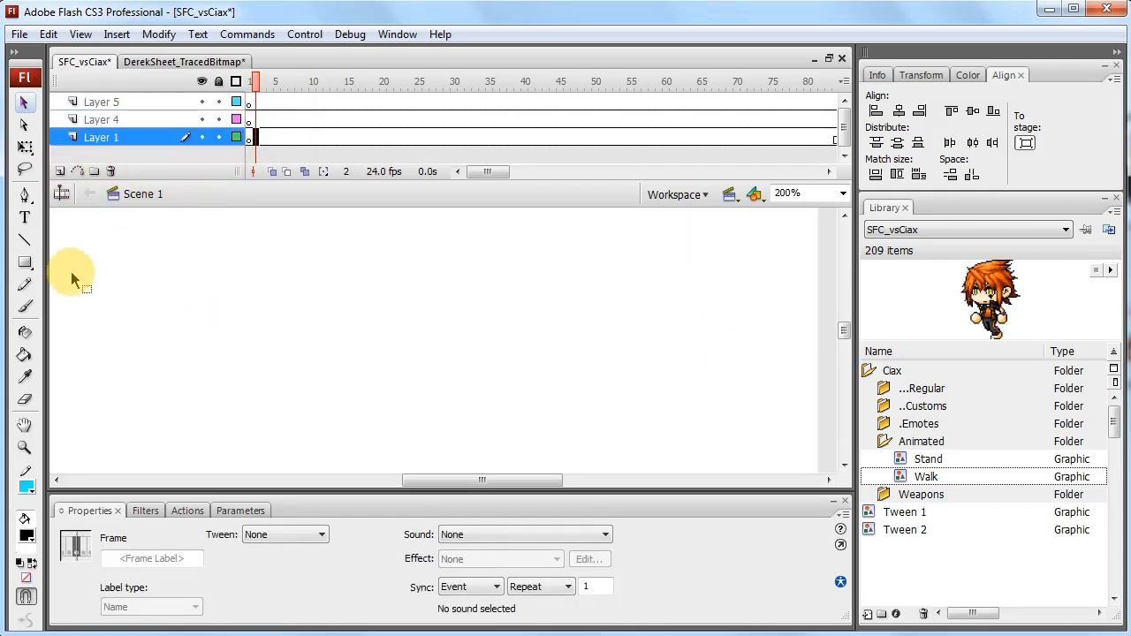
Paint a small solid black blob on Layer 1 with the Brush tool
left_click(25, 307)
left_click_drag(225, 283, 239, 283)
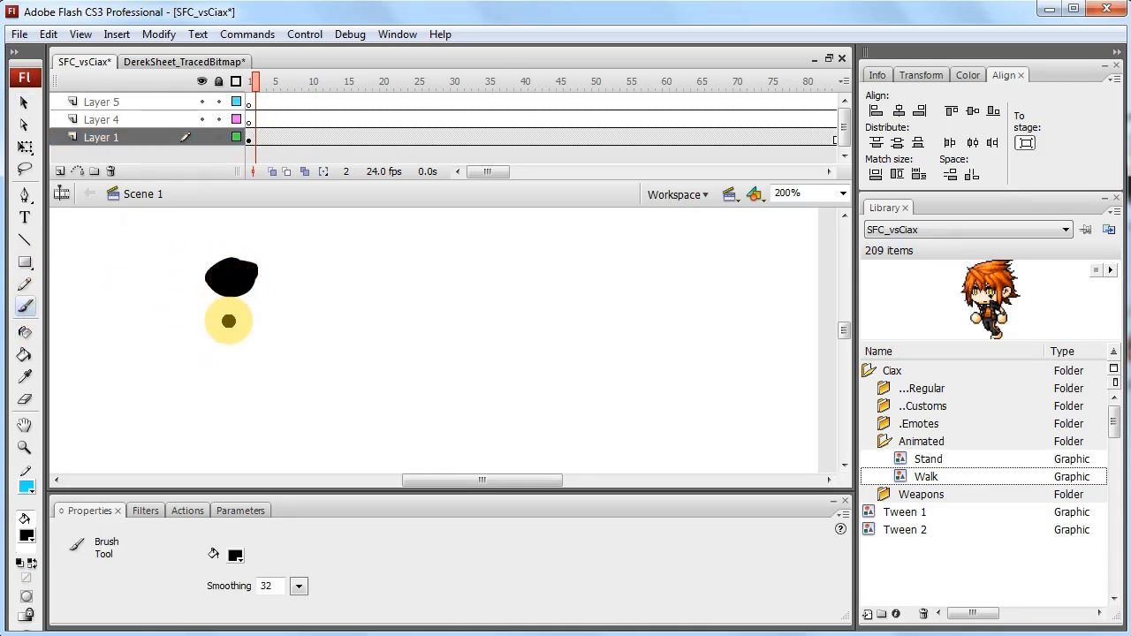
left_click(256, 121)
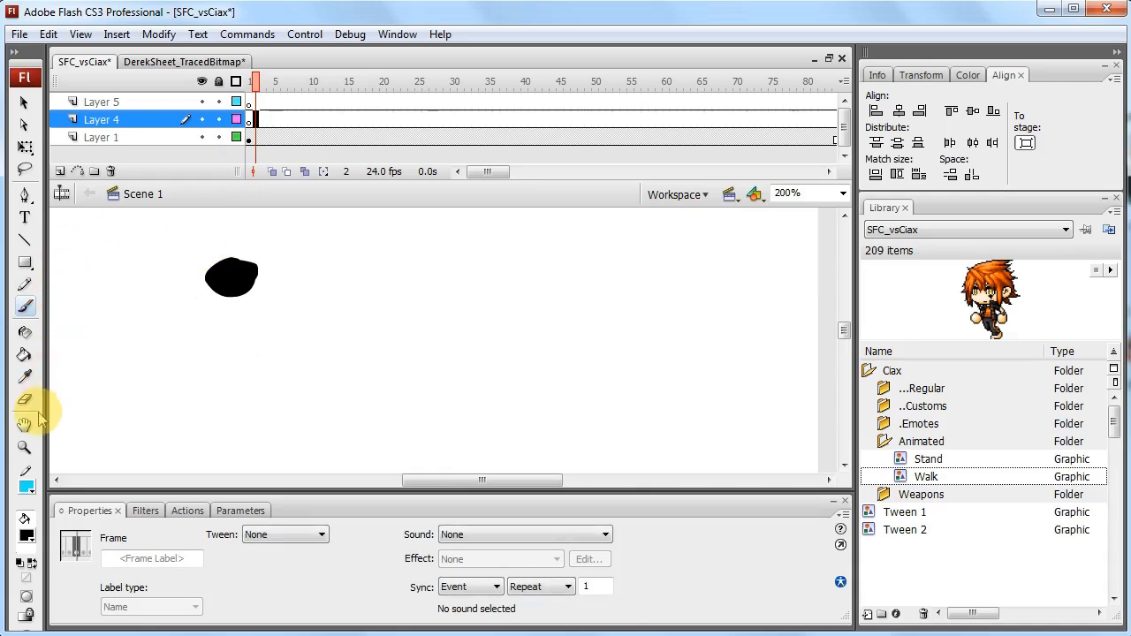
key("v")
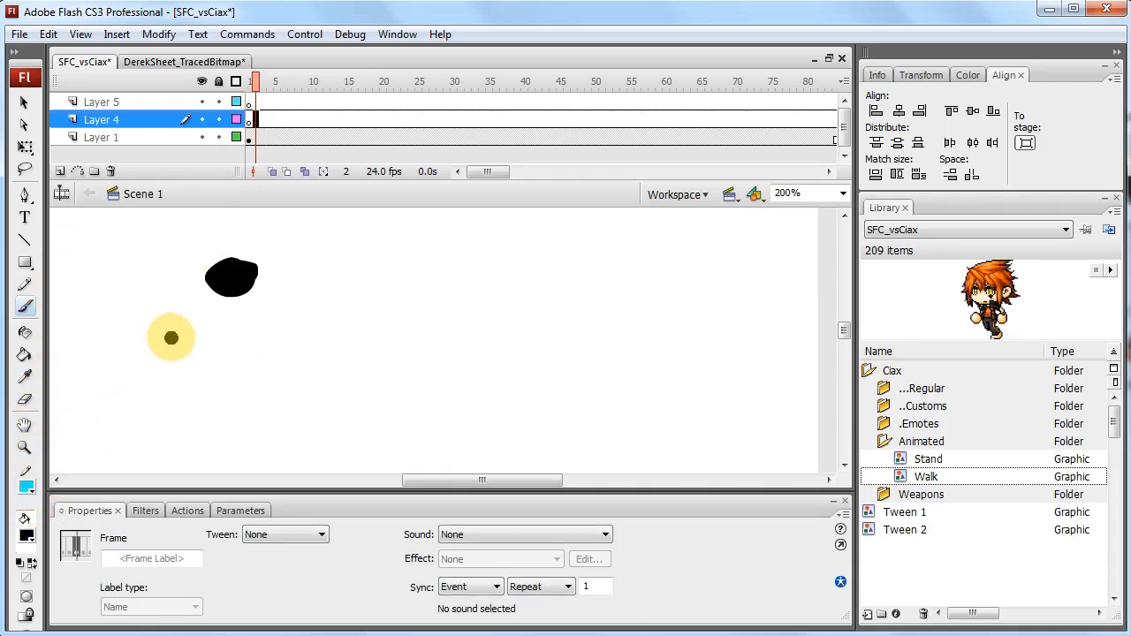
Copy the black blob onto Layer 4 and place the copy directly below the original
left_click(169, 333)
left_click(233, 274)
key("ctrl+c")
left_click(255, 119)
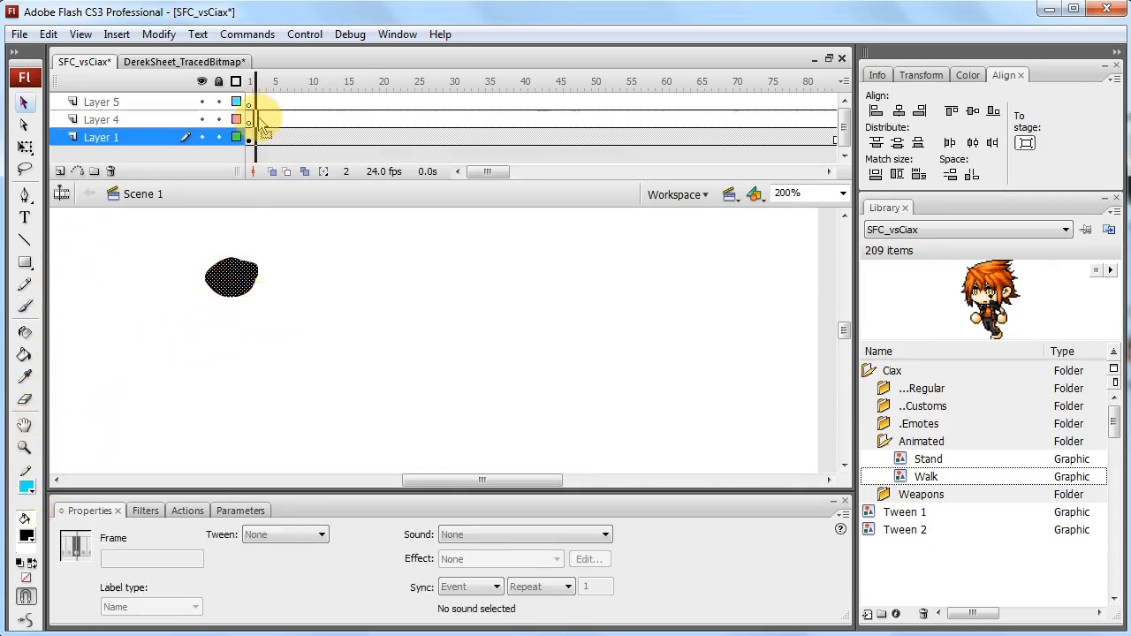
key("ctrl+v")
left_click_drag(431, 352, 231, 346)
key("ctrl+z")
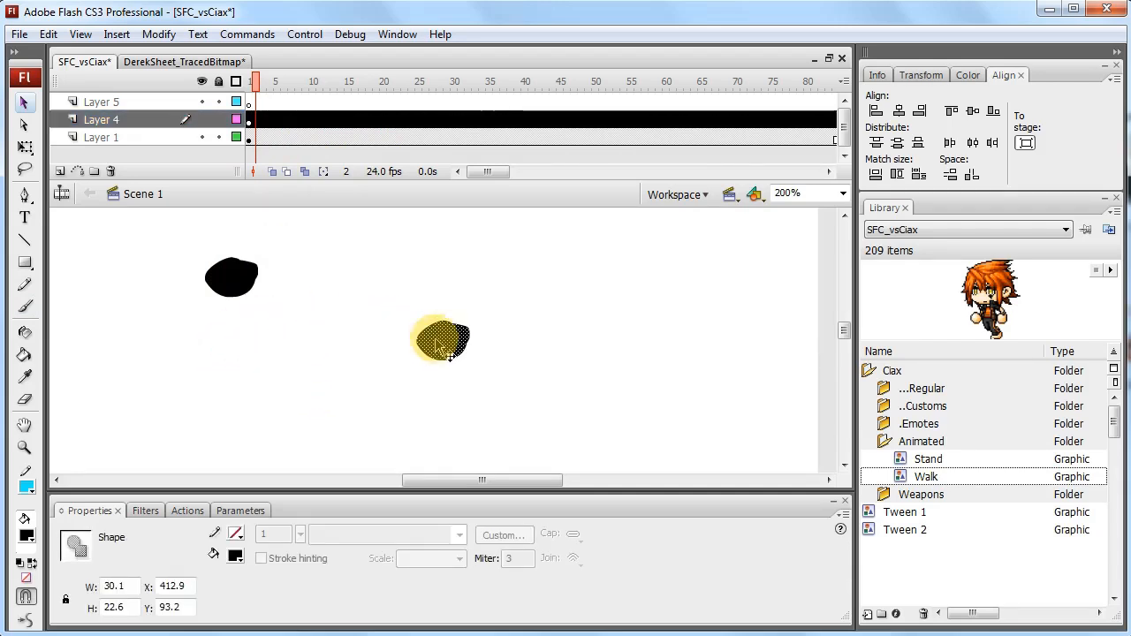
key("Delete")
key("ctrl+z")
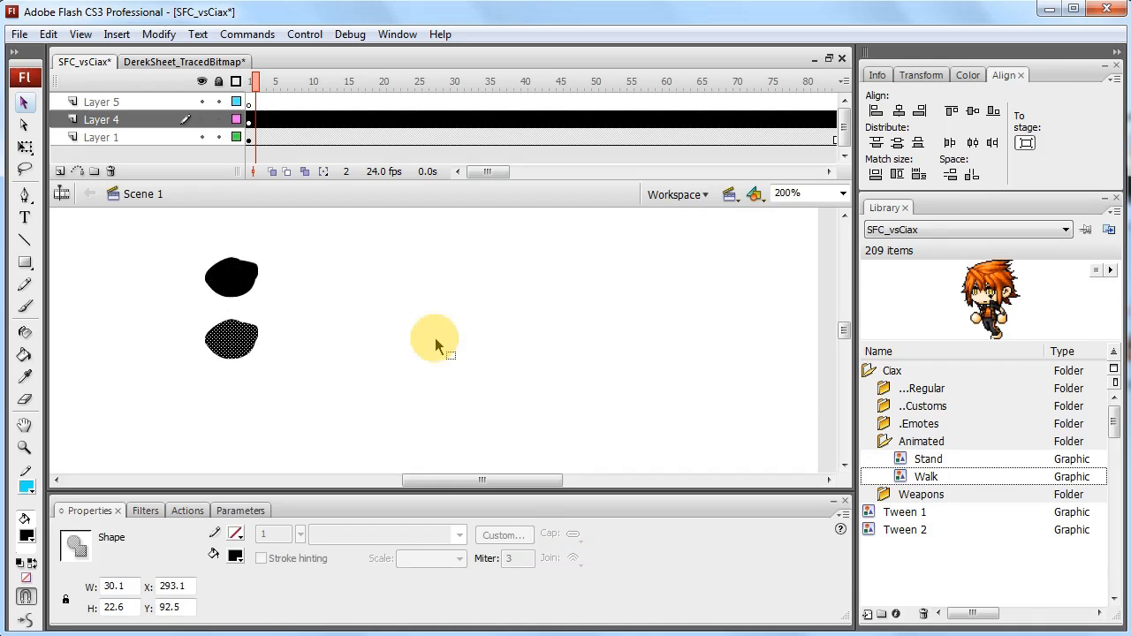
Change the fill colour of the Layer 4 blob to blue
left_click(237, 555)
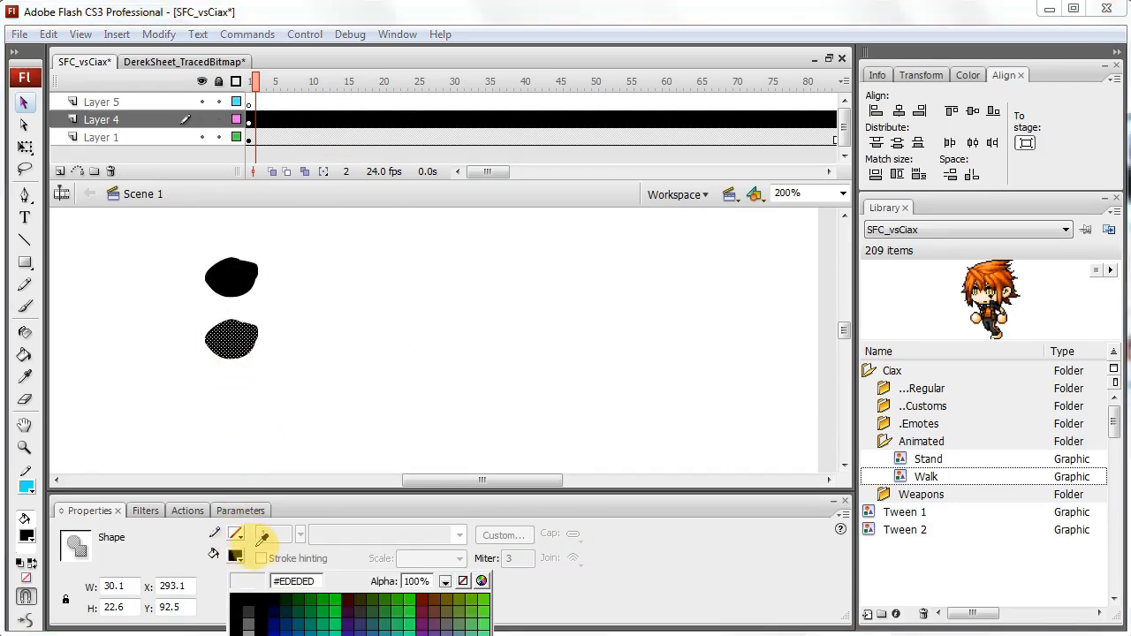
left_click(320, 635)
left_click(256, 306)
left_click(245, 341)
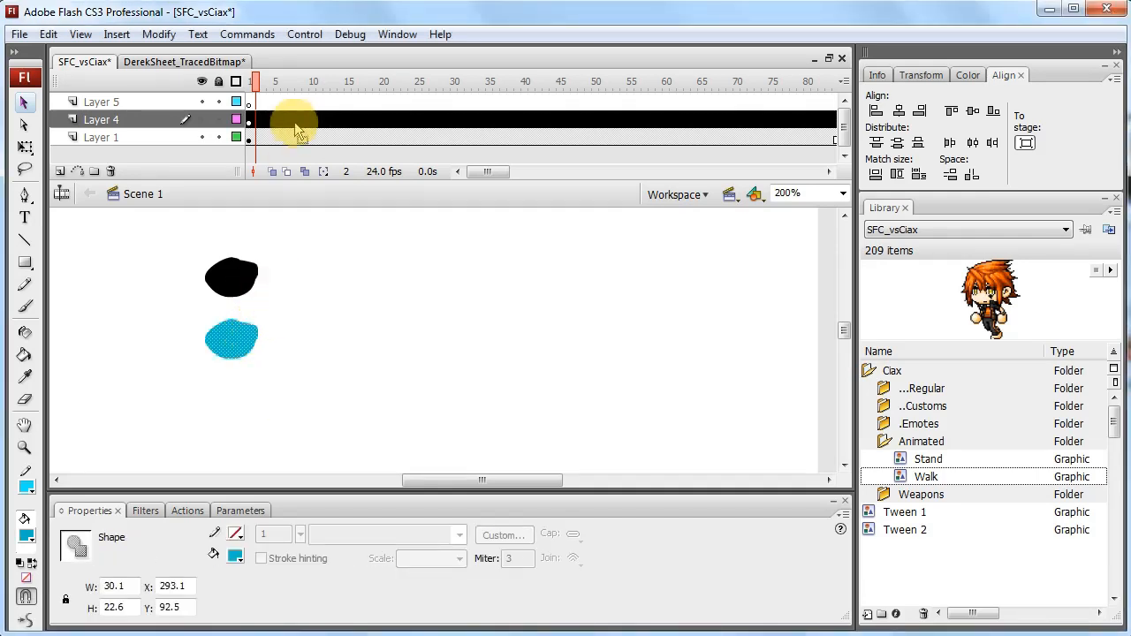
Paste a copy of the blue blob in place on Layer 5 and nudge it straight down below the Layer 4 blob
left_click(277, 101)
key("ctrl+shift+v")
key("Down")
key("Down")
key("Down")
key("Down")
key("Down")
key("Down")
key("Down")
key("Down")
key("Down")
key("Down")
key("Down")
key("Down")
key("Down")
key("Down")
key("Down")
key("Down")
key("Down")
key("Down")
key("Down")
key("Down")
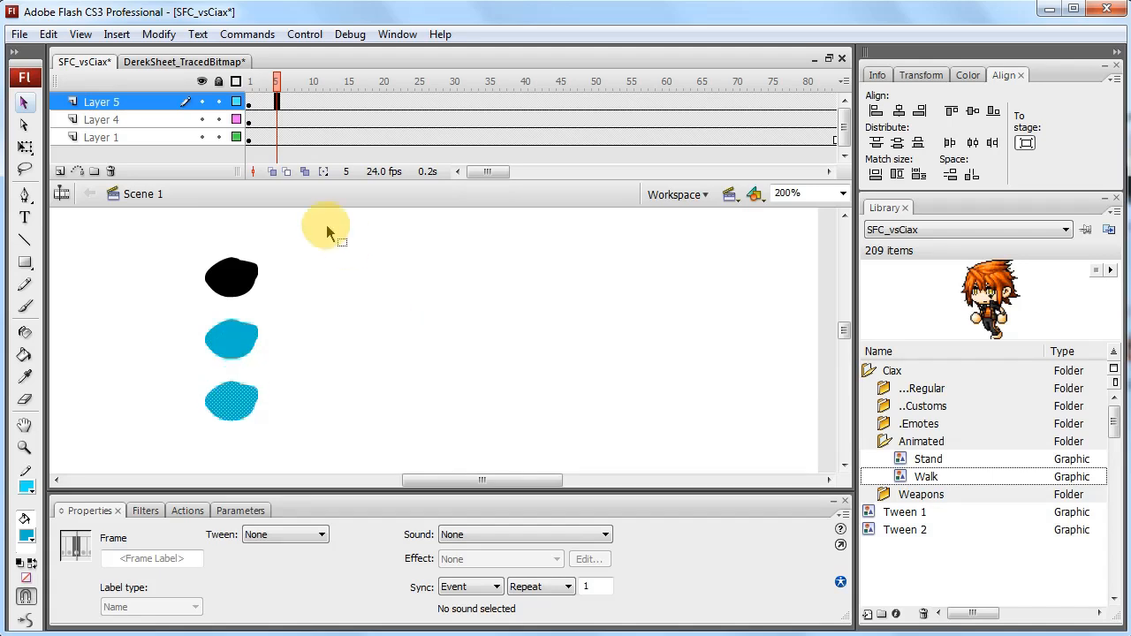
Change the fill colour of the Layer 5 blob to green and deselect it
left_click(27, 532)
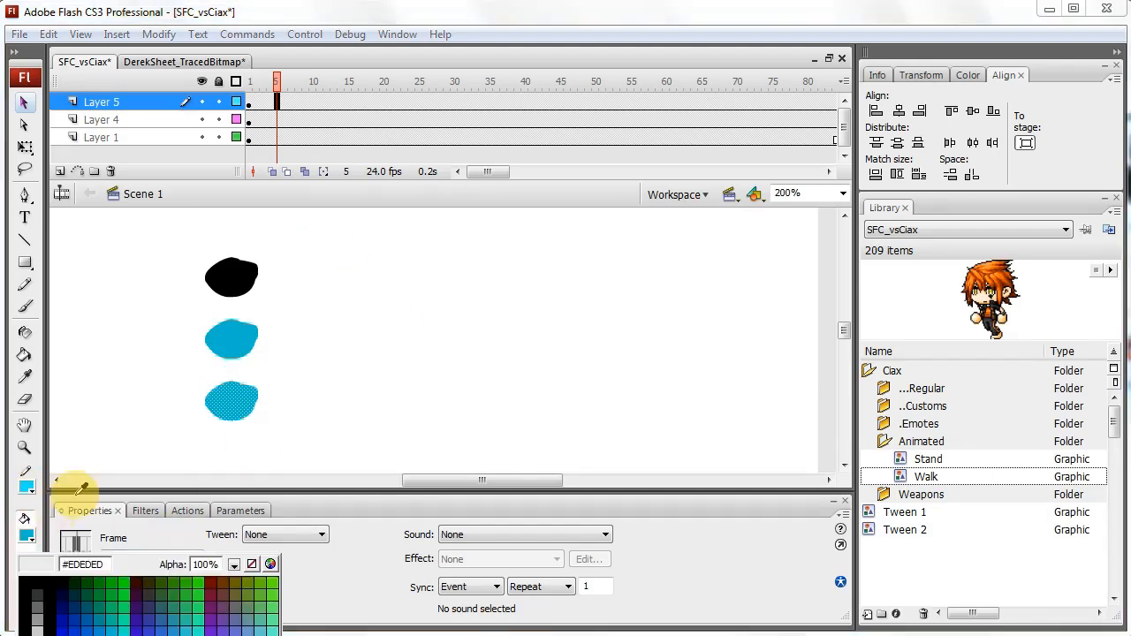
left_click(189, 581)
left_click(290, 366)
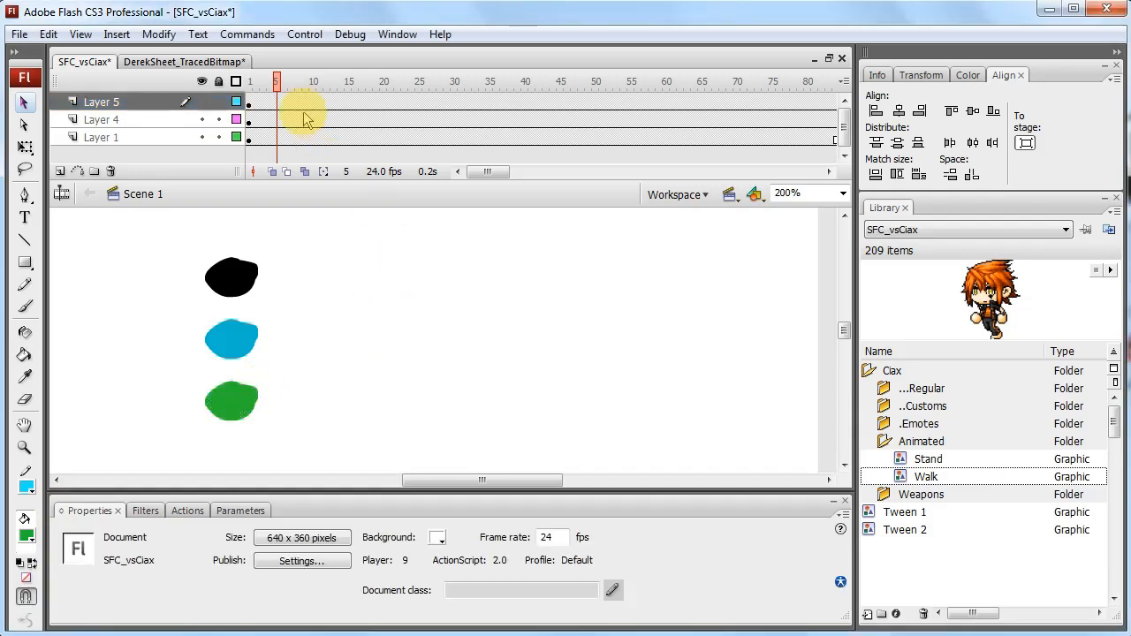
Reorder the layers to match the blobs, with Layer 1 on top, Layer 4 in the middle and Layer 5 at the bottom
left_click_drag(148, 104, 114, 144)
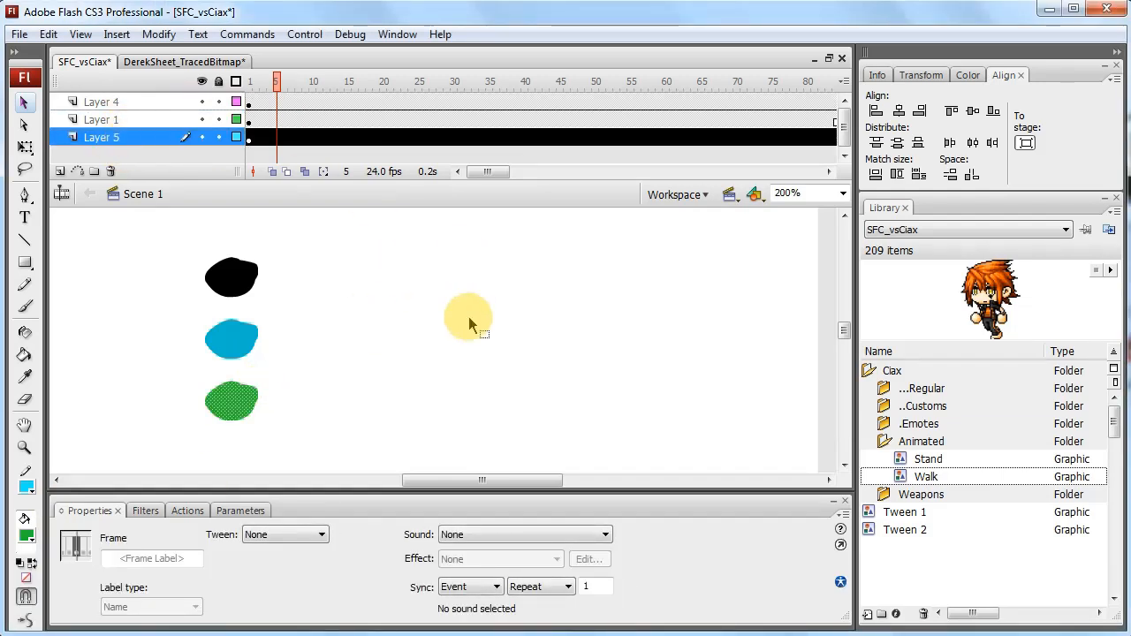
left_click(263, 120)
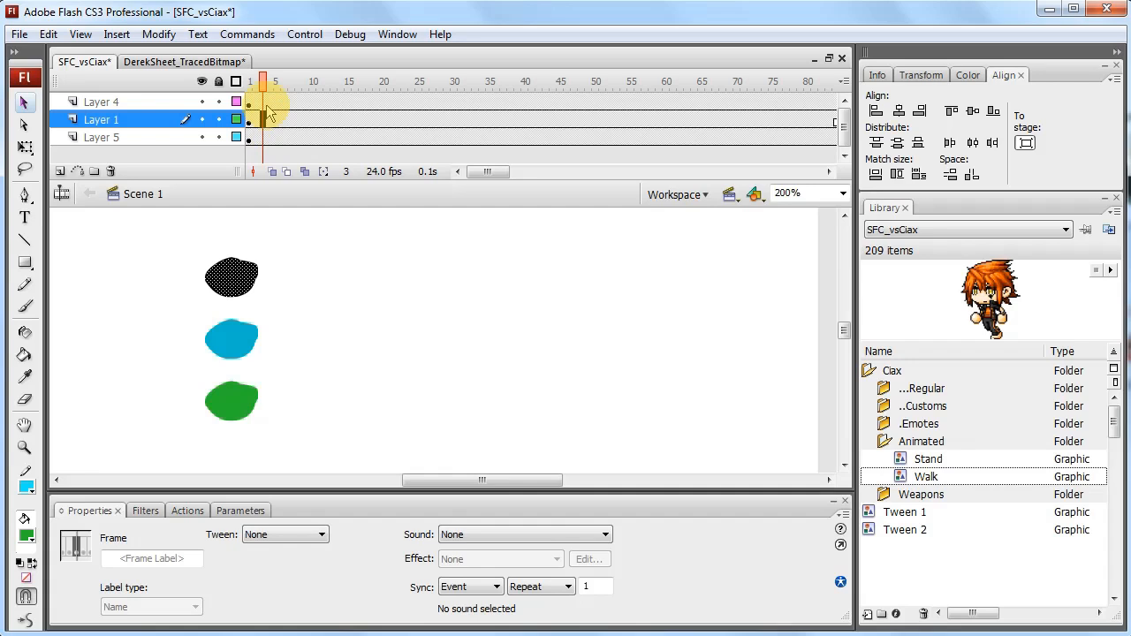
left_click_drag(89, 119, 128, 104)
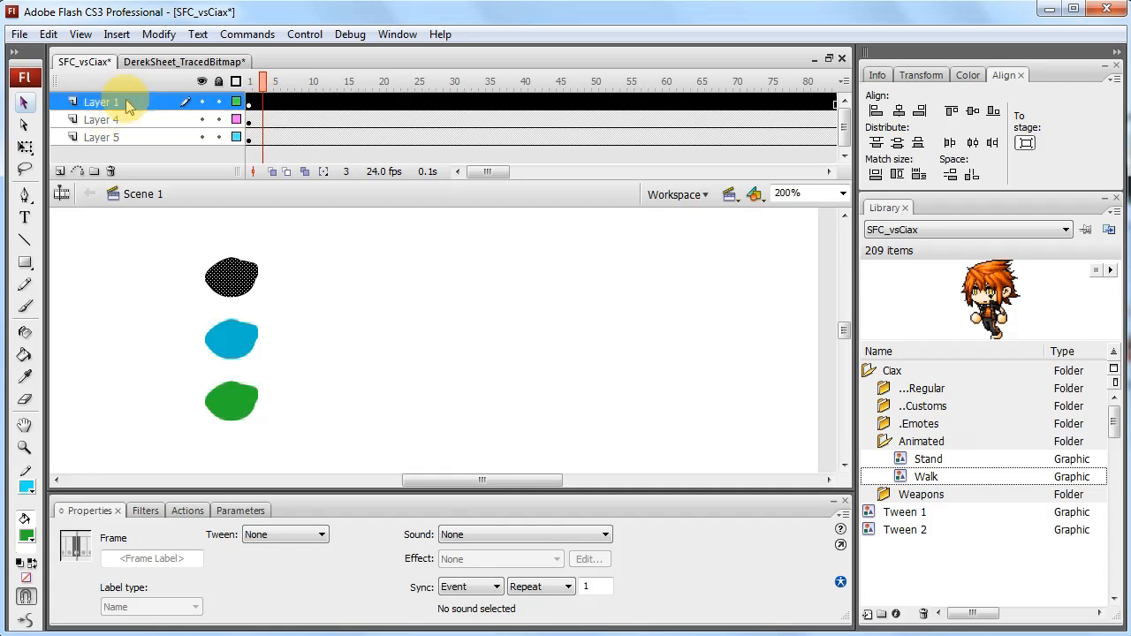
left_click(279, 119)
left_click(278, 137)
Convert the black, blue and green blobs on Layers 1, 4 and 5 into three separate graphic symbols
left_click(256, 103)
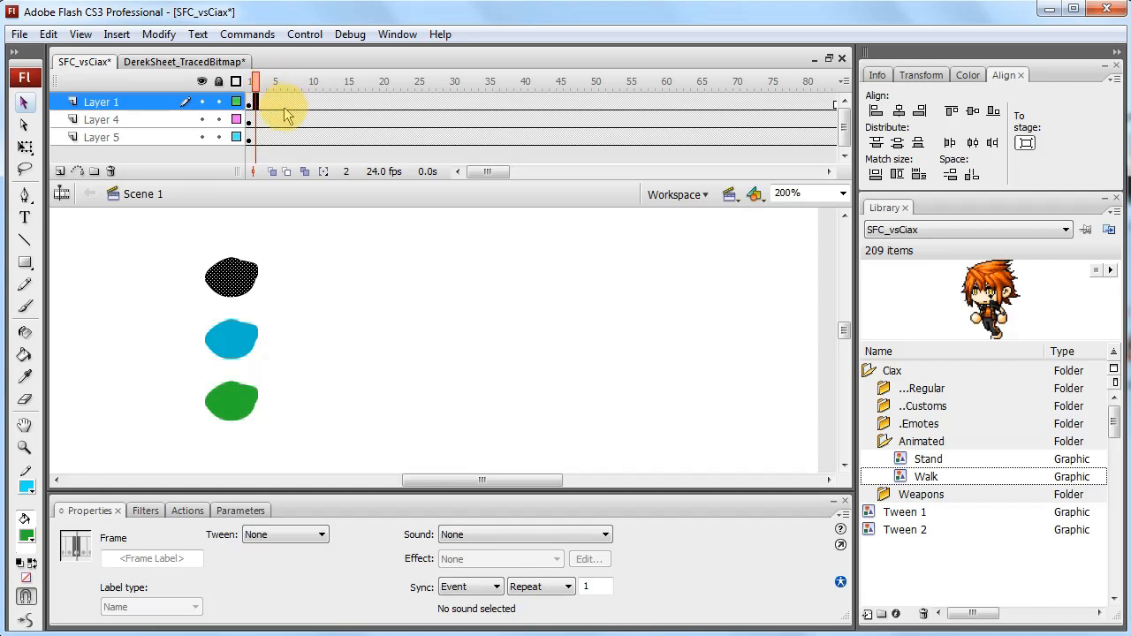
key("F8")
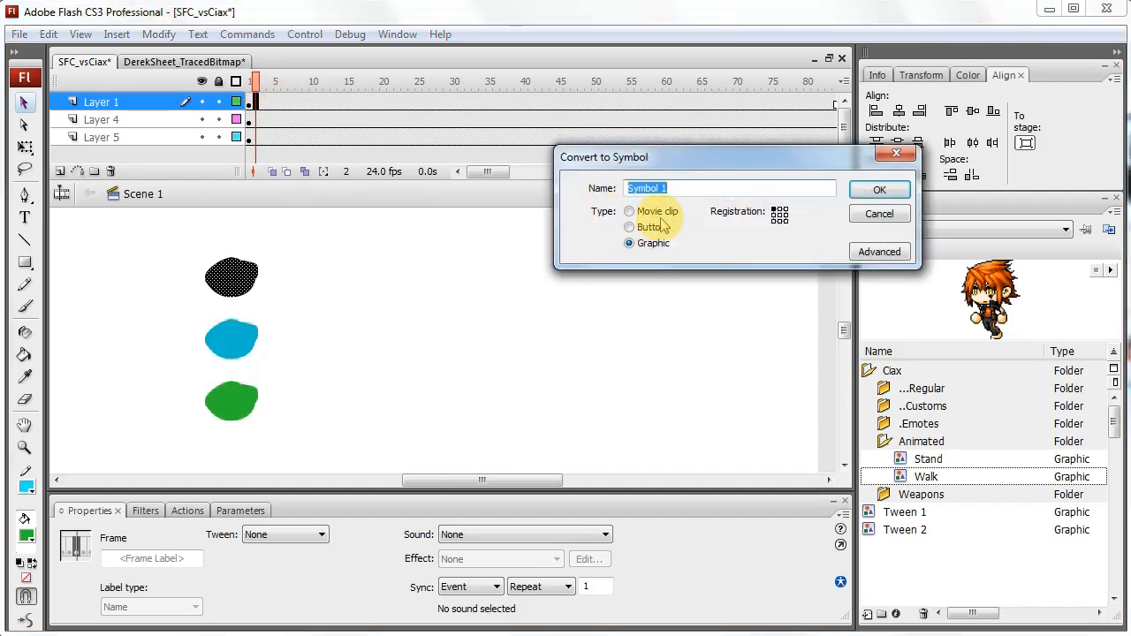
left_click(874, 189)
left_click(285, 121)
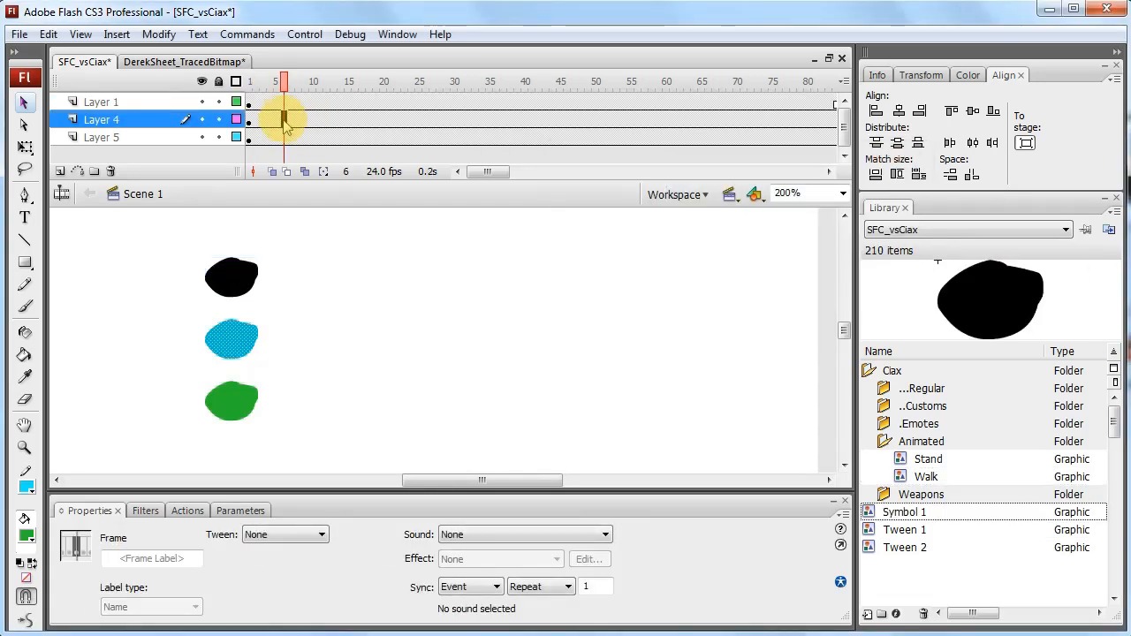
key("F8")
key("Return")
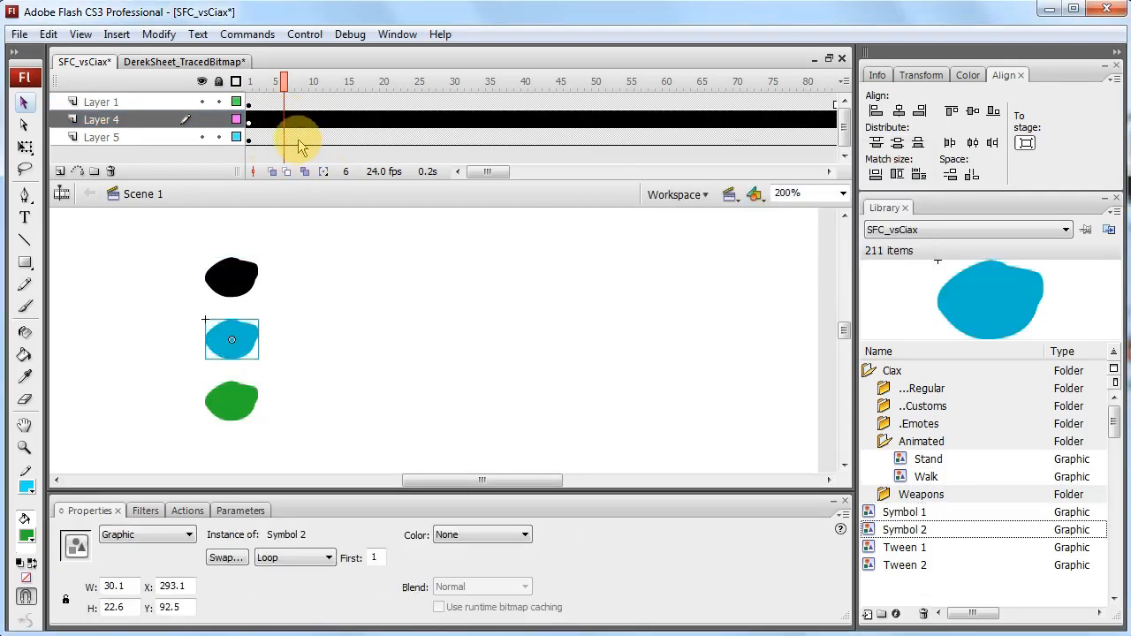
left_click(298, 137)
key("F8")
key("Return")
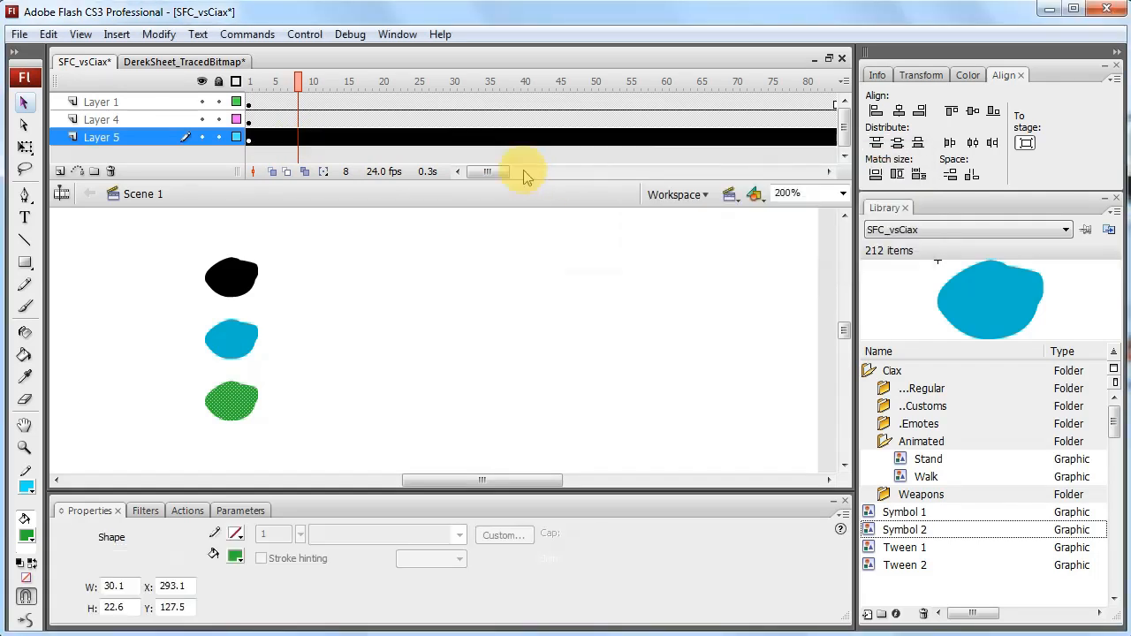
left_click(263, 104)
left_click(263, 120)
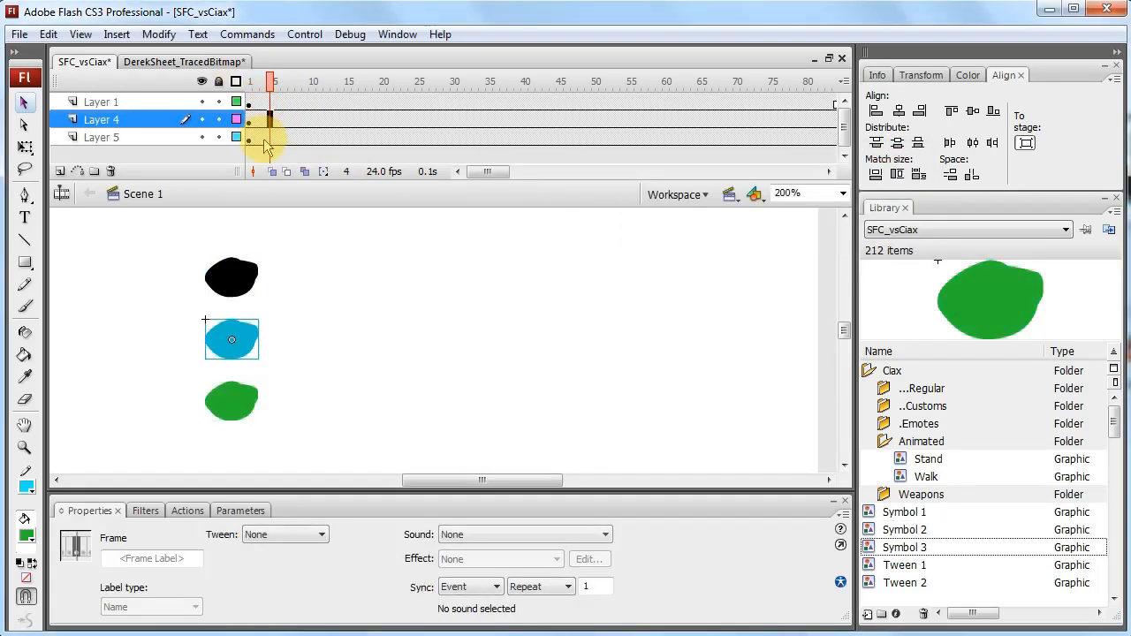
left_click(263, 138)
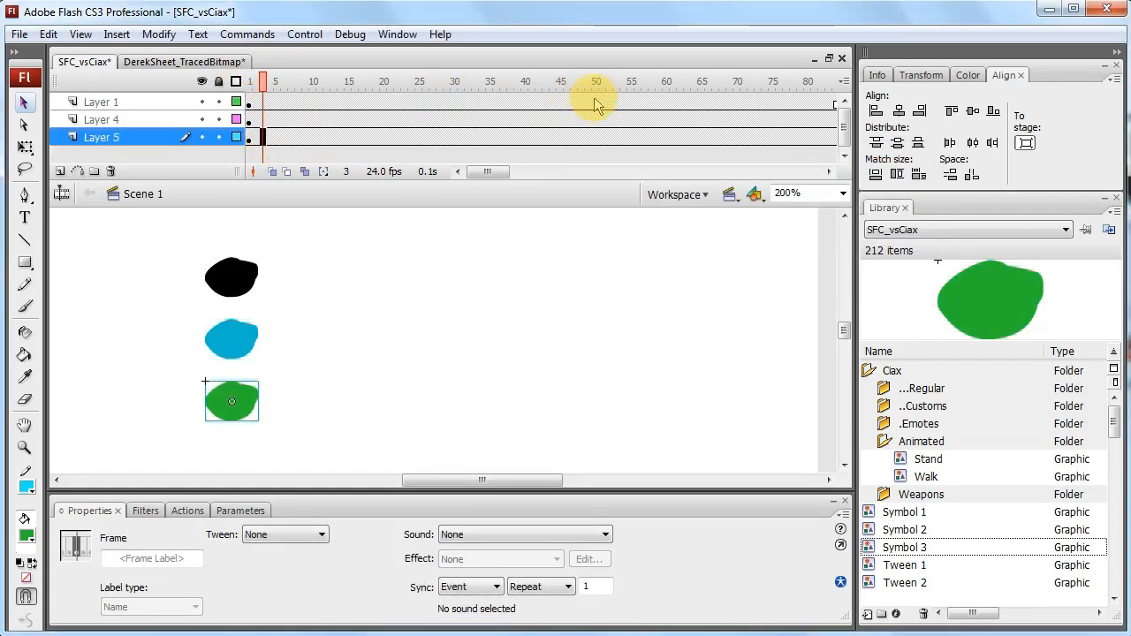
Insert keyframes at frame 50 on all three layers and move the three blobs together horizontally to the right across the stage
left_click(598, 128)
left_click_drag(594, 151, 591, 151)
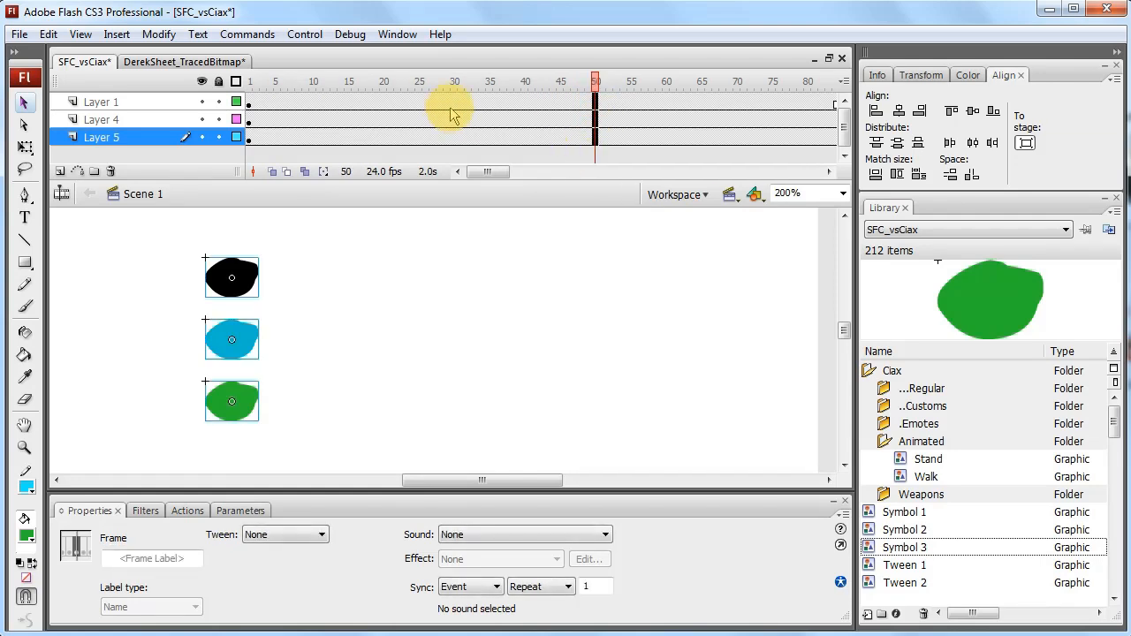
key("Right")
key("Right")
key("Right")
key("Right")
key("Right")
key("Right")
key("Right")
key("Right")
key("Right")
key("Right")
key("Right")
key("Right")
key("Right")
key("Right")
key("Right")
key("Right")
key("Right")
key("Right")
key("Right")
key("Right")
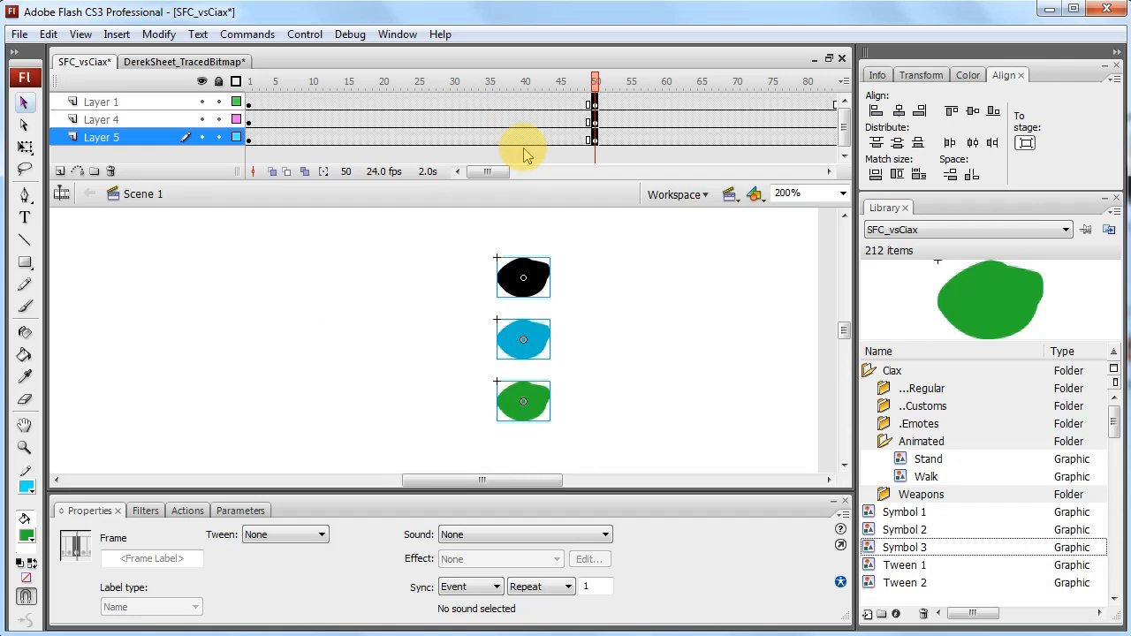
key("Right")
key("Right")
key("Right")
key("Right")
key("Right")
key("Right")
key("Right")
key("Right")
Create motion tweens between frames 1 and 50 on all three layers and play them from frame 1
left_click_drag(419, 102, 452, 137)
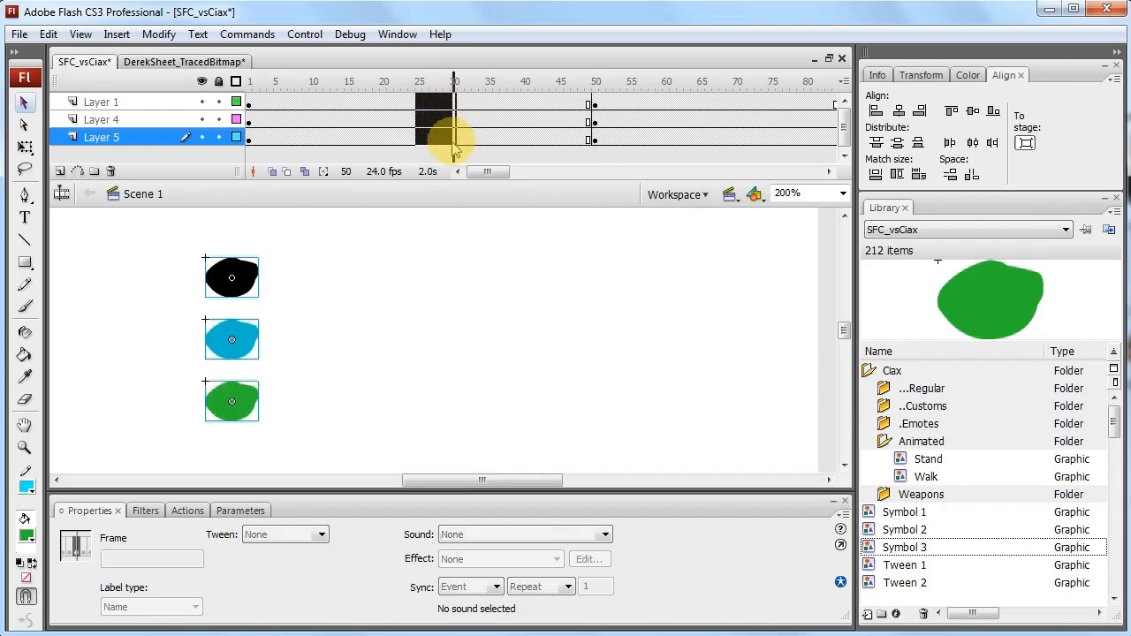
right_click(444, 132)
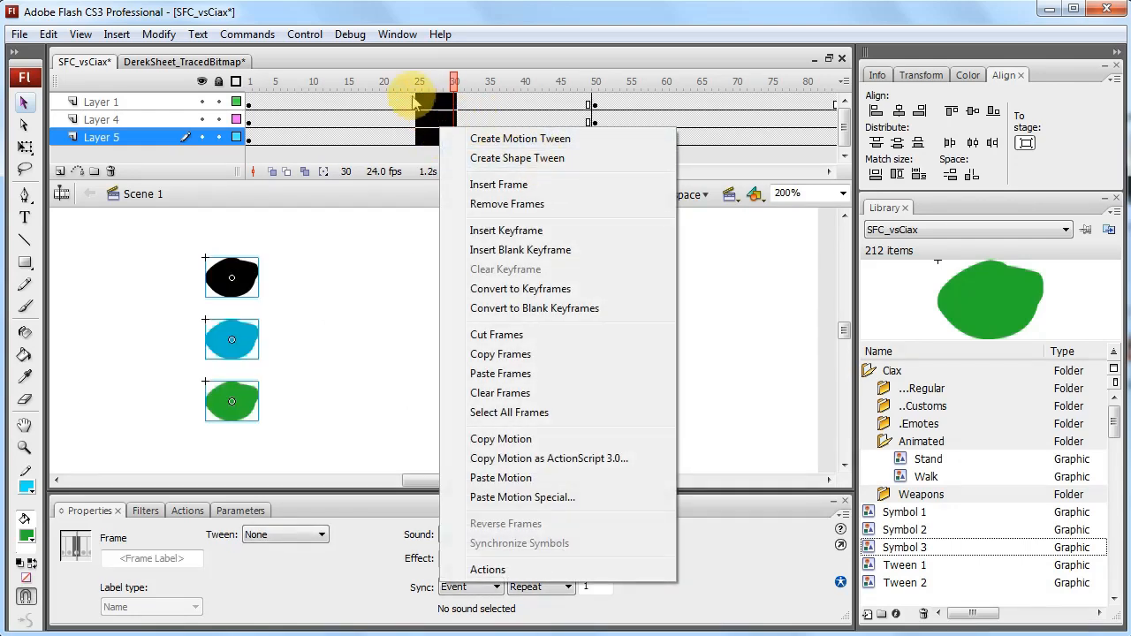
left_click(412, 100)
left_click_drag(440, 103, 442, 140)
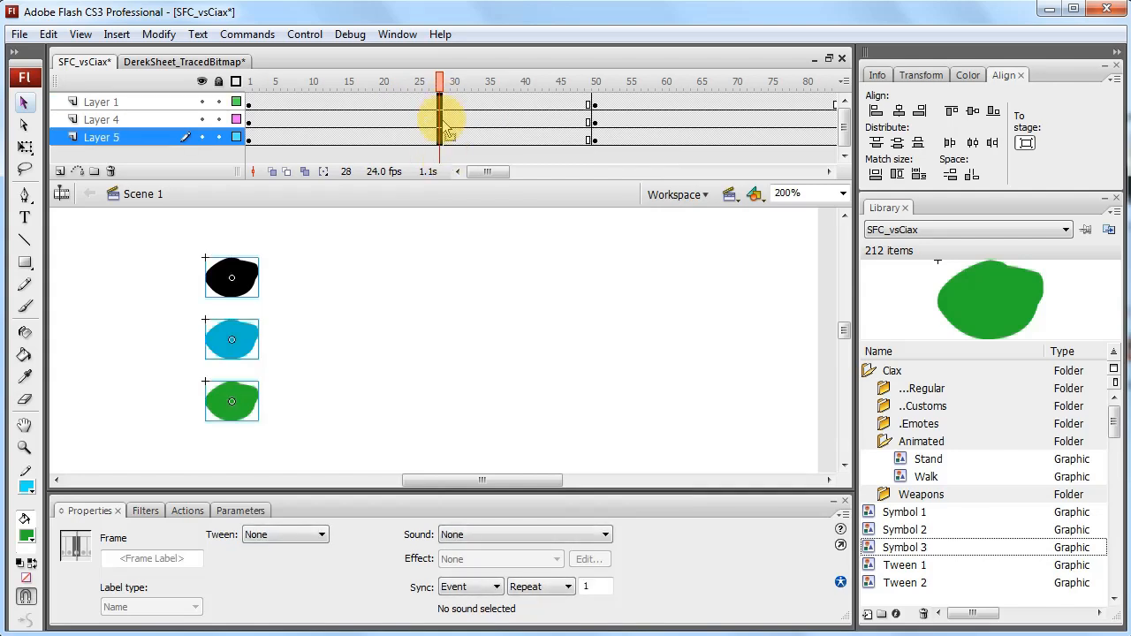
right_click(444, 113)
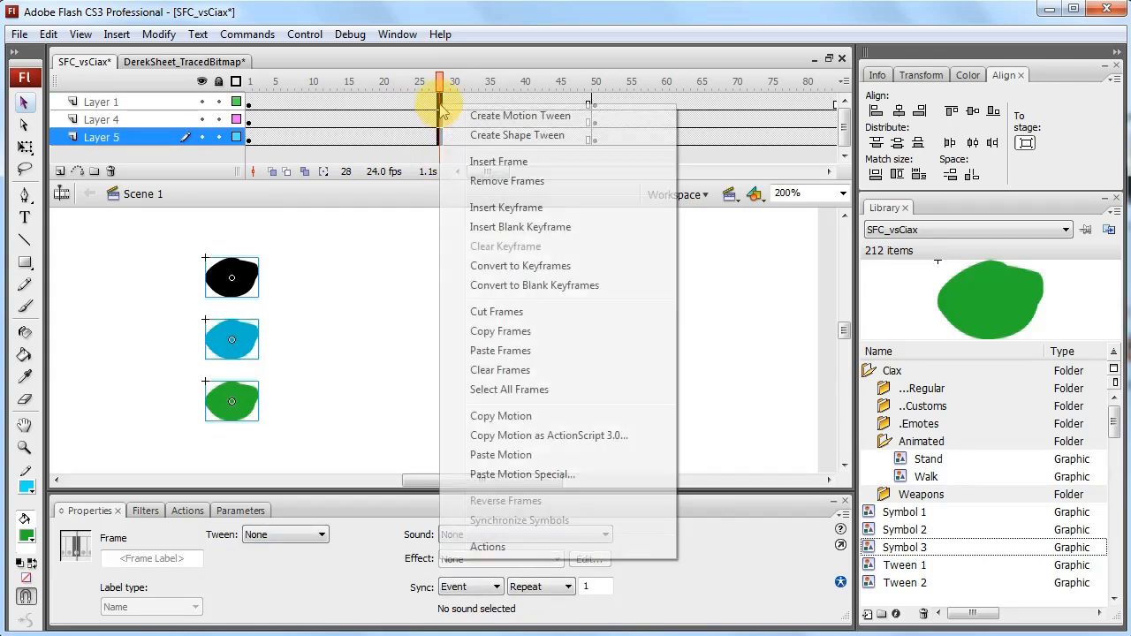
left_click(468, 113)
left_click_drag(270, 89, 250, 81)
key("Return")
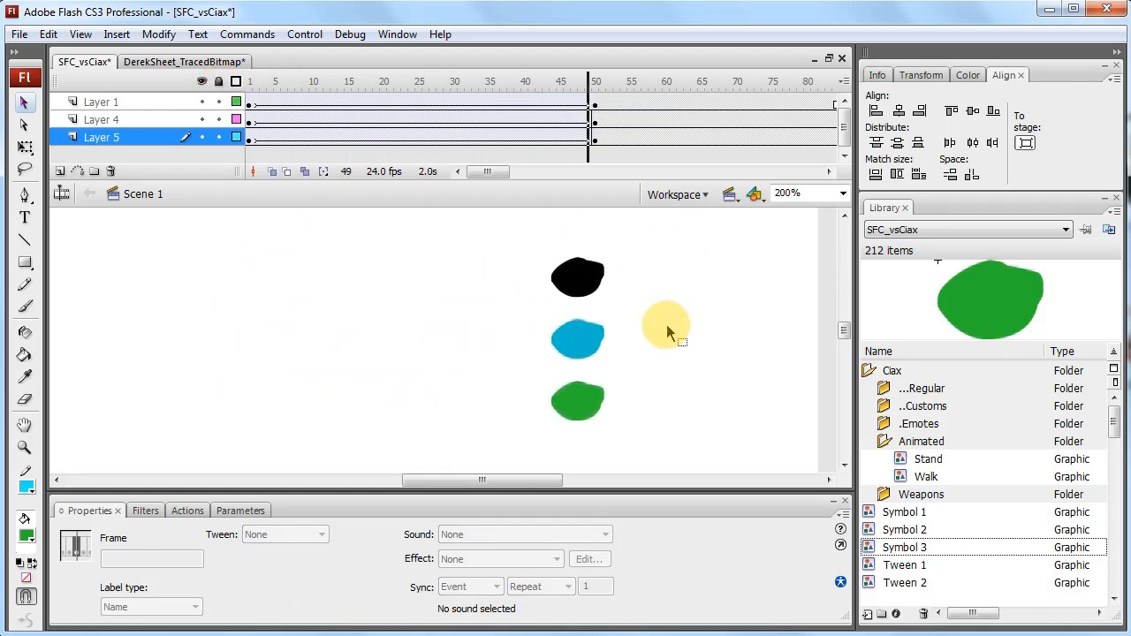
Go to frame 15, turn on Onion Skin and enlarge the stage to 400% around the blobs
left_click(264, 81)
left_click_drag(266, 82, 346, 81)
left_click(272, 172)
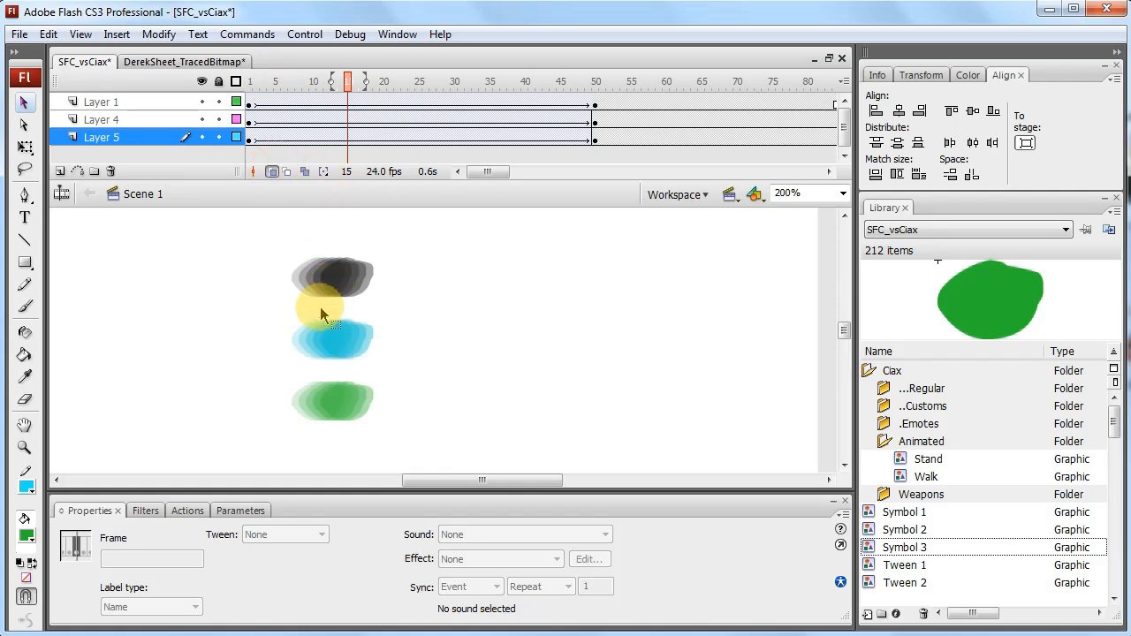
key("ctrl+equal")
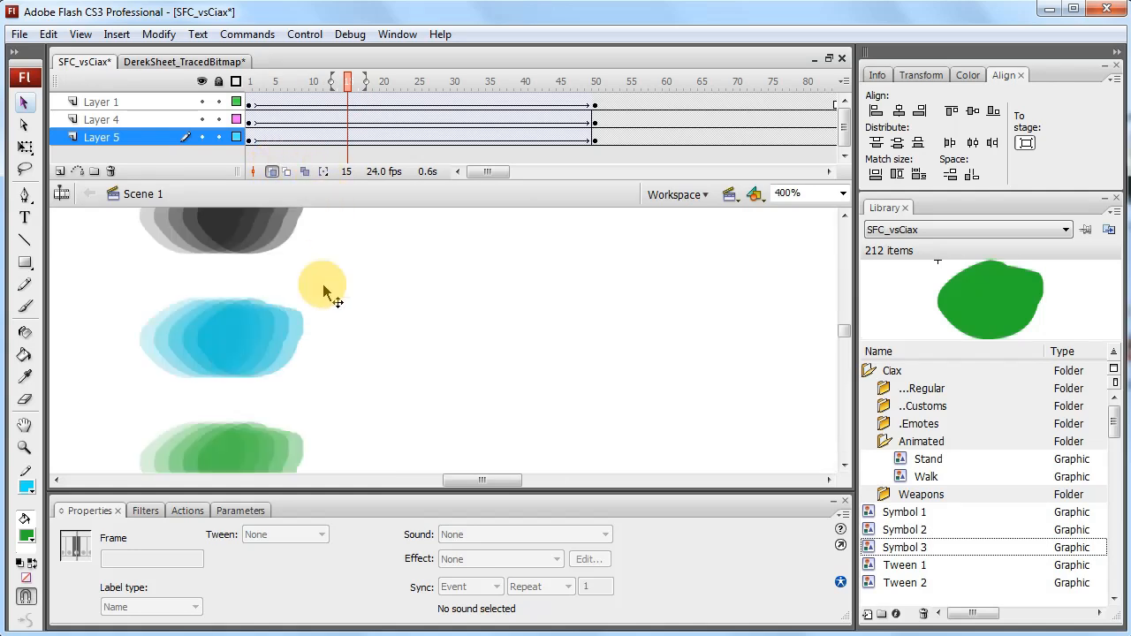
left_click_drag(461, 480, 447, 479)
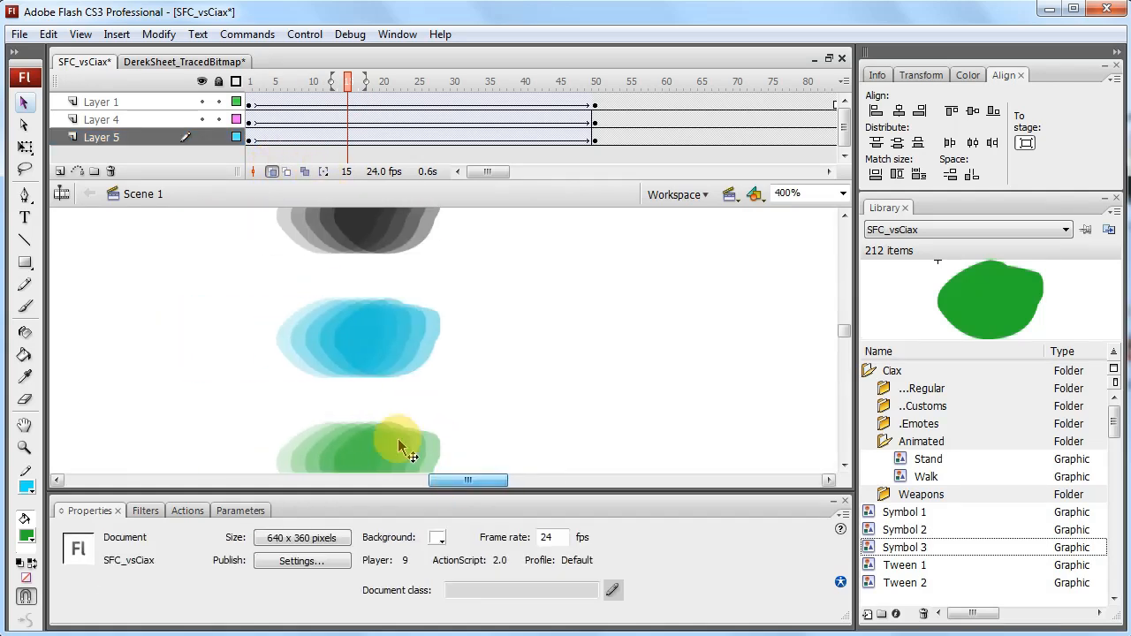
Try to select and move the blue blob by its onion-skin ghosts at frame 15, and undo the edits
left_click_drag(292, 342, 250, 344)
key("ctrl+z")
key("ctrl+z")
left_click_drag(221, 106, 220, 139)
left_click(288, 347)
left_click(287, 334)
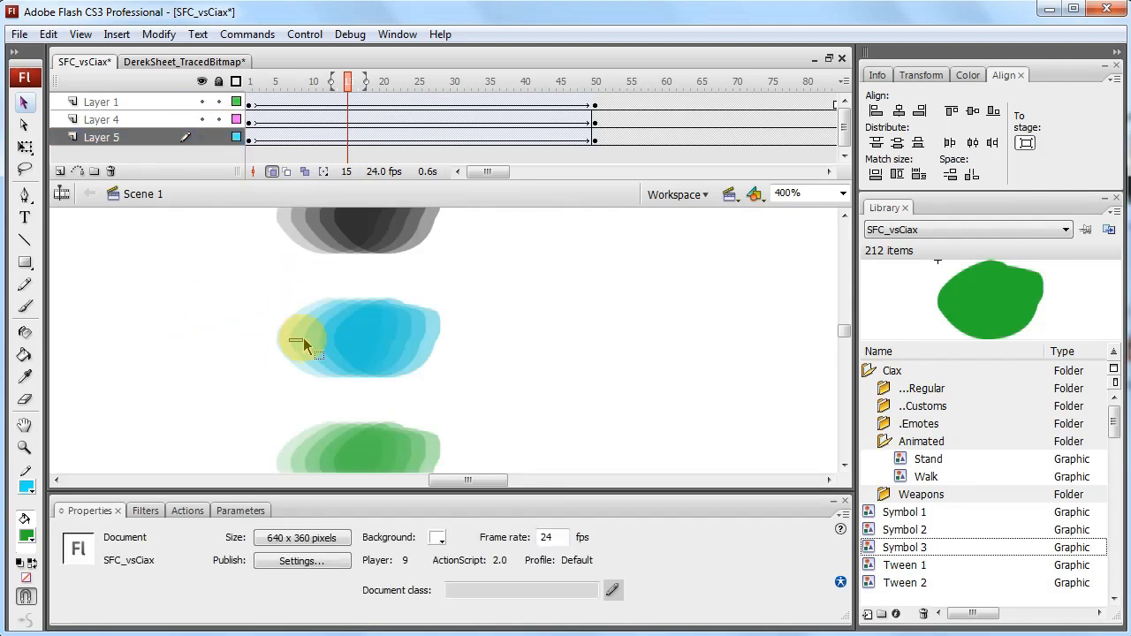
left_click(303, 347)
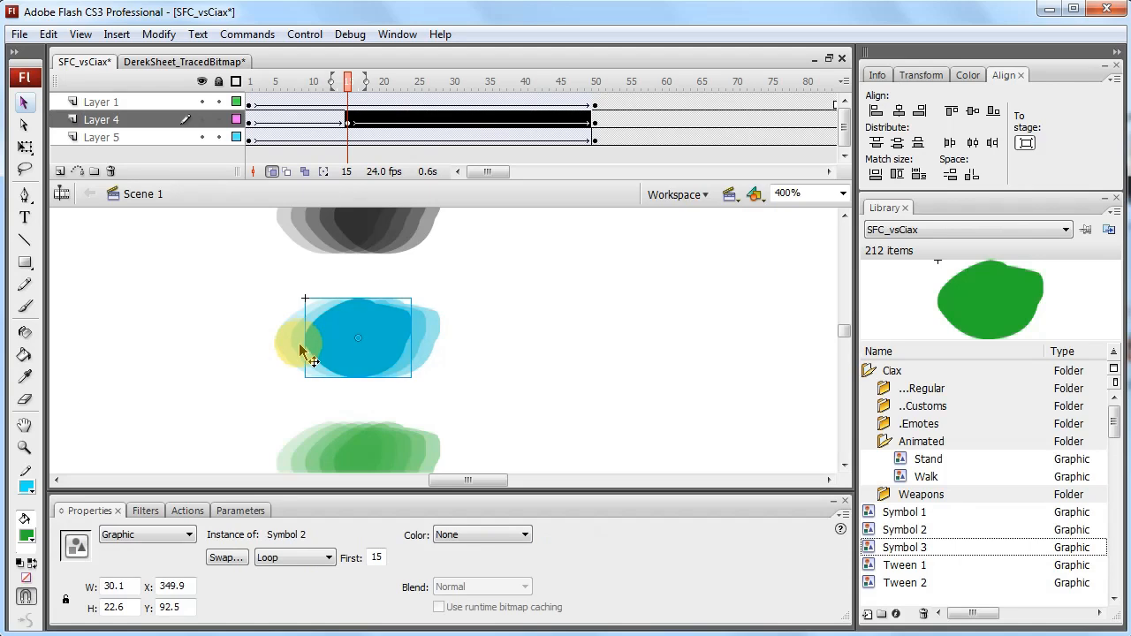
left_click(296, 344)
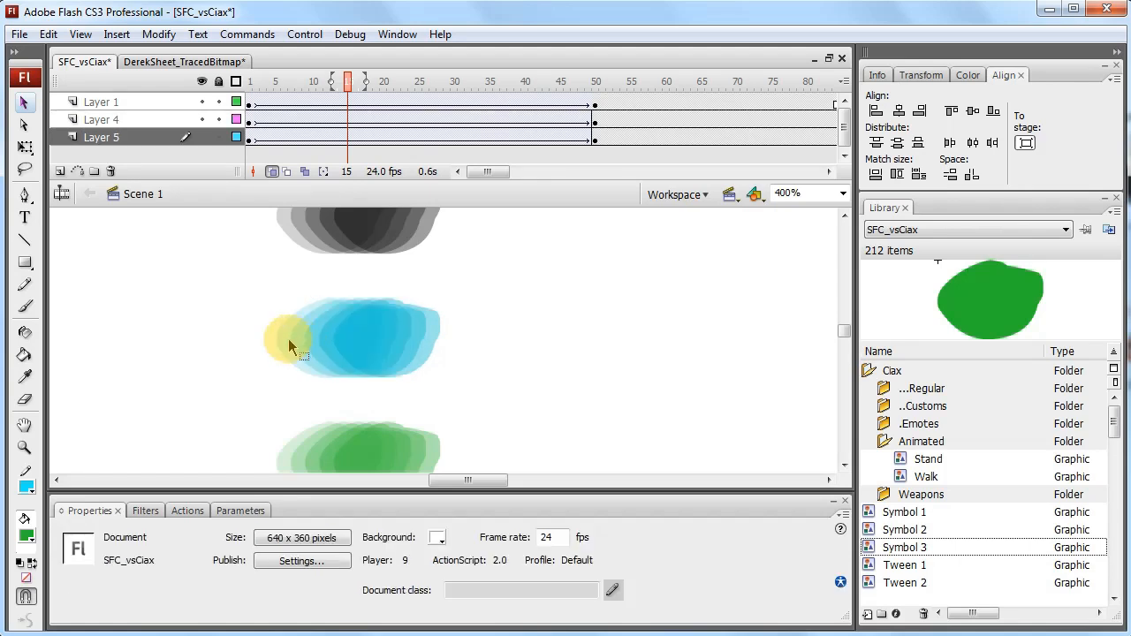
left_click_drag(301, 343, 318, 342)
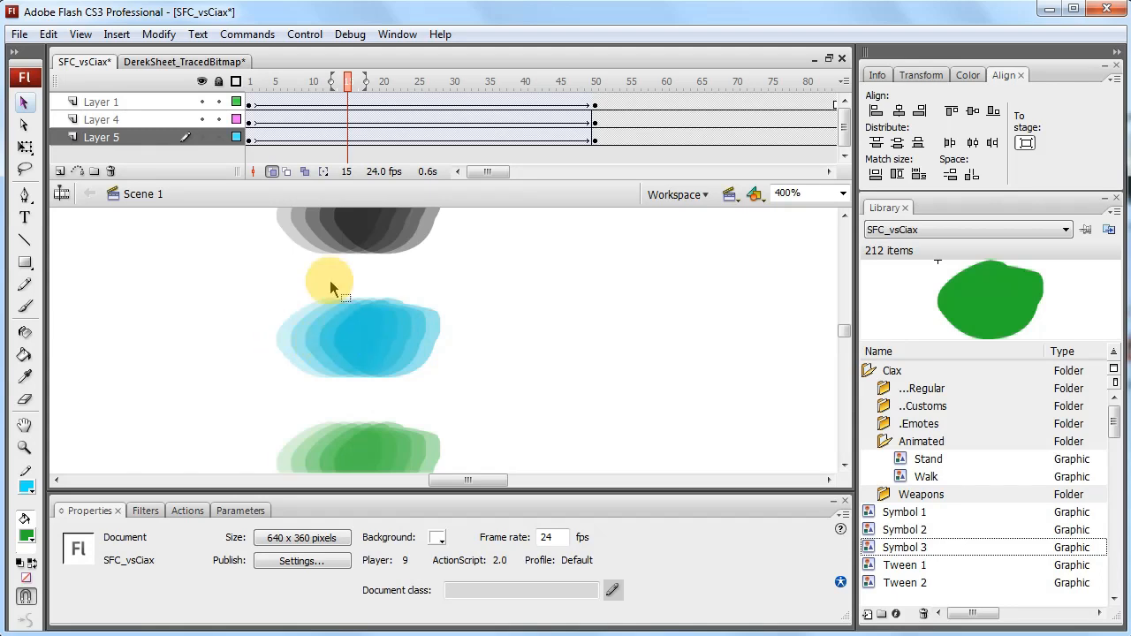
Set the motion tween ease on Layer 4, the blue blob, to 100 out
left_click_drag(350, 82, 325, 113)
left_click(326, 119)
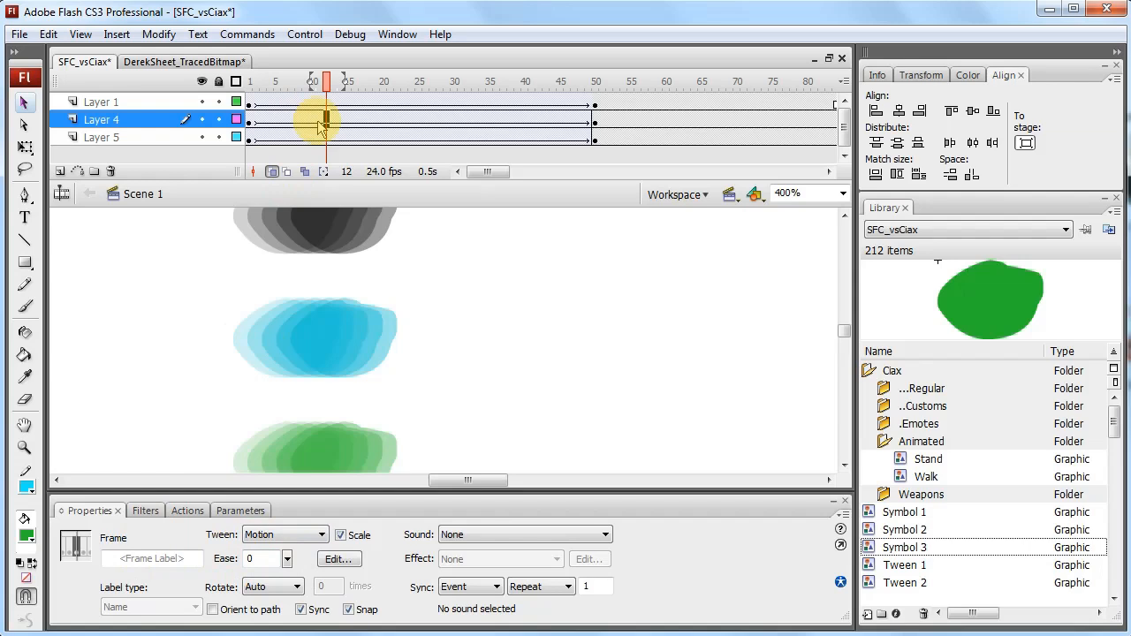
left_click(369, 121)
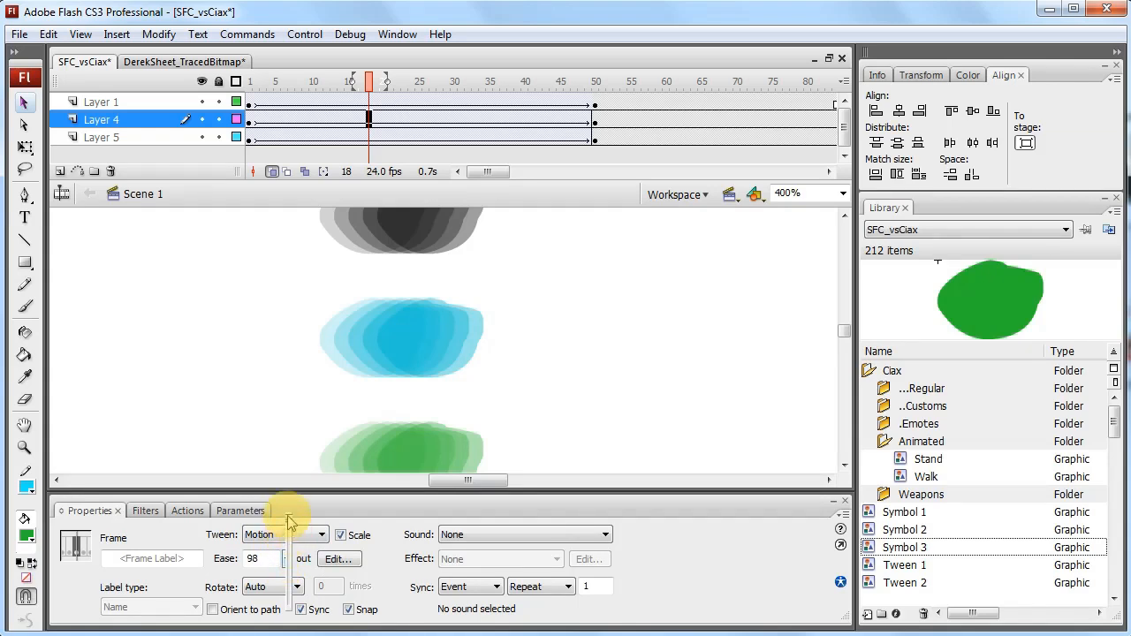
left_click_drag(287, 521, 291, 493)
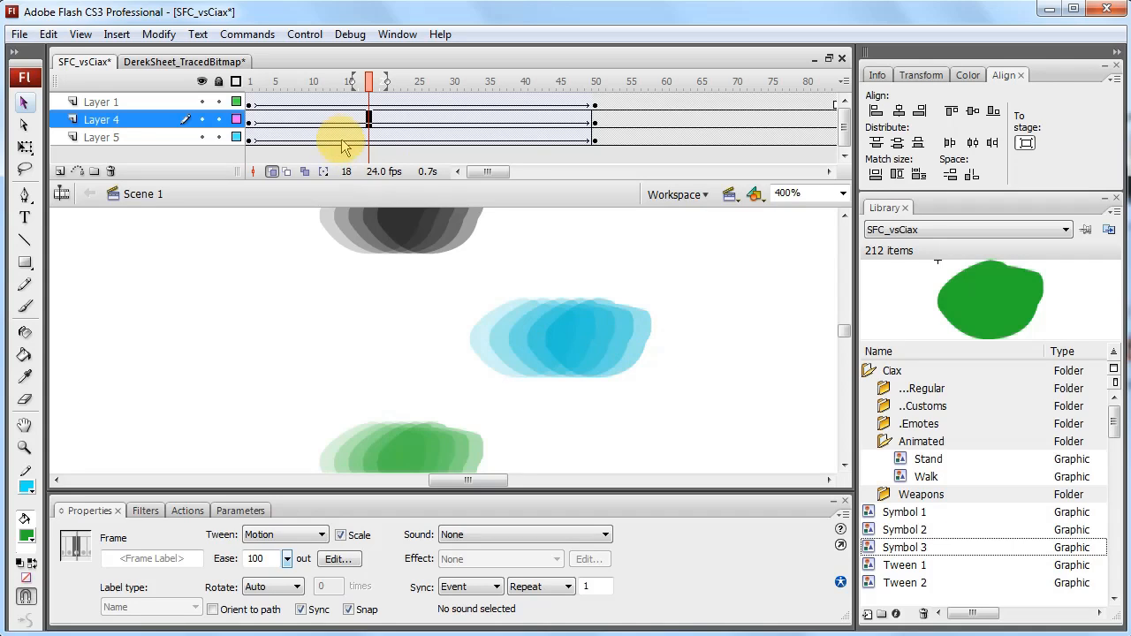
Reduce the stage zoom to 200% and play the tweens from frame 1 to compare the blue blob's motion with the others
left_click(252, 119)
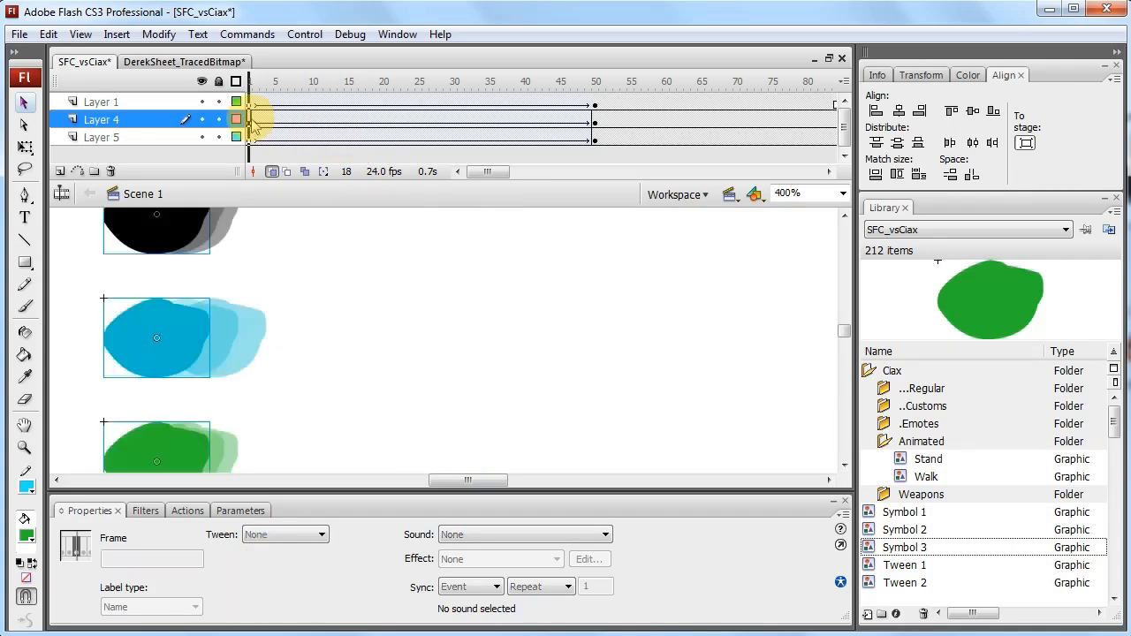
key("ctrl+minus")
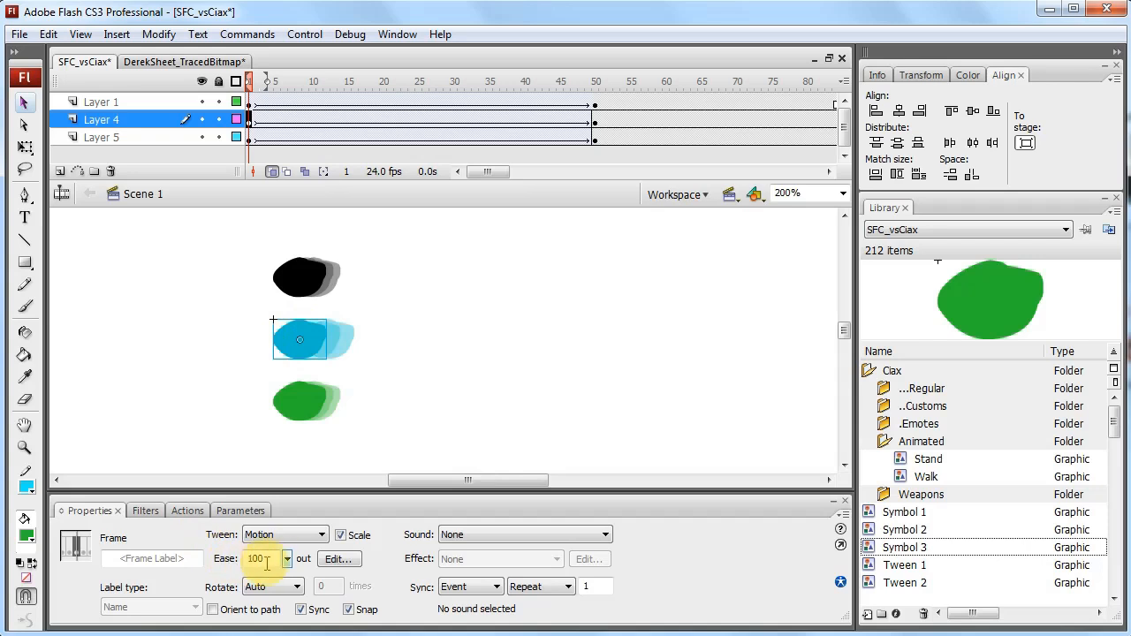
key("Return")
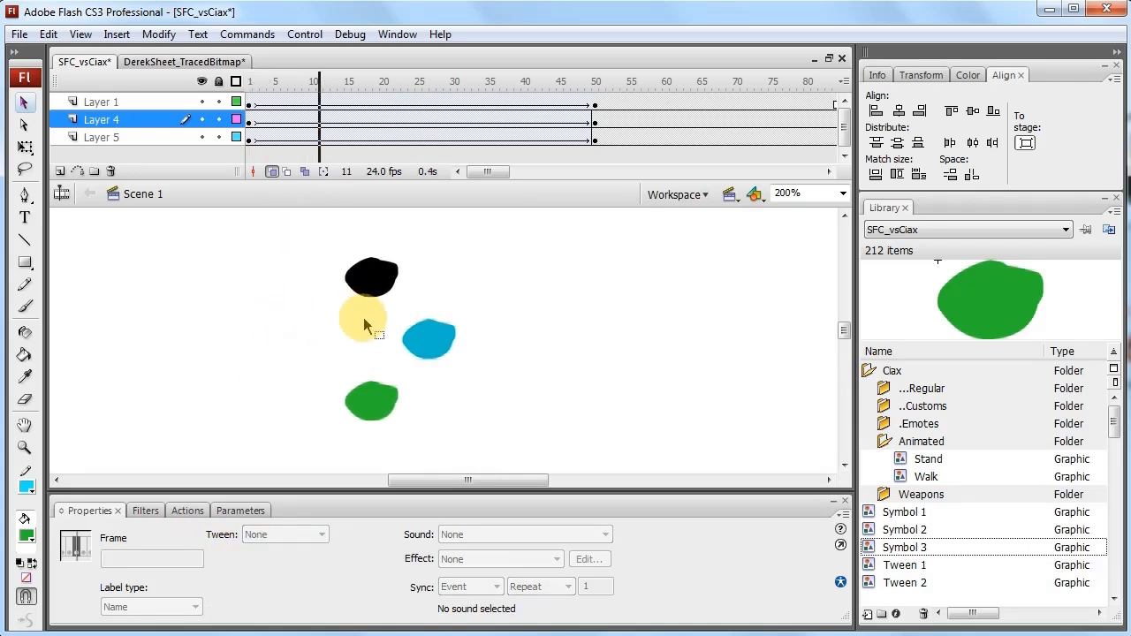
left_click(252, 81)
key("Return")
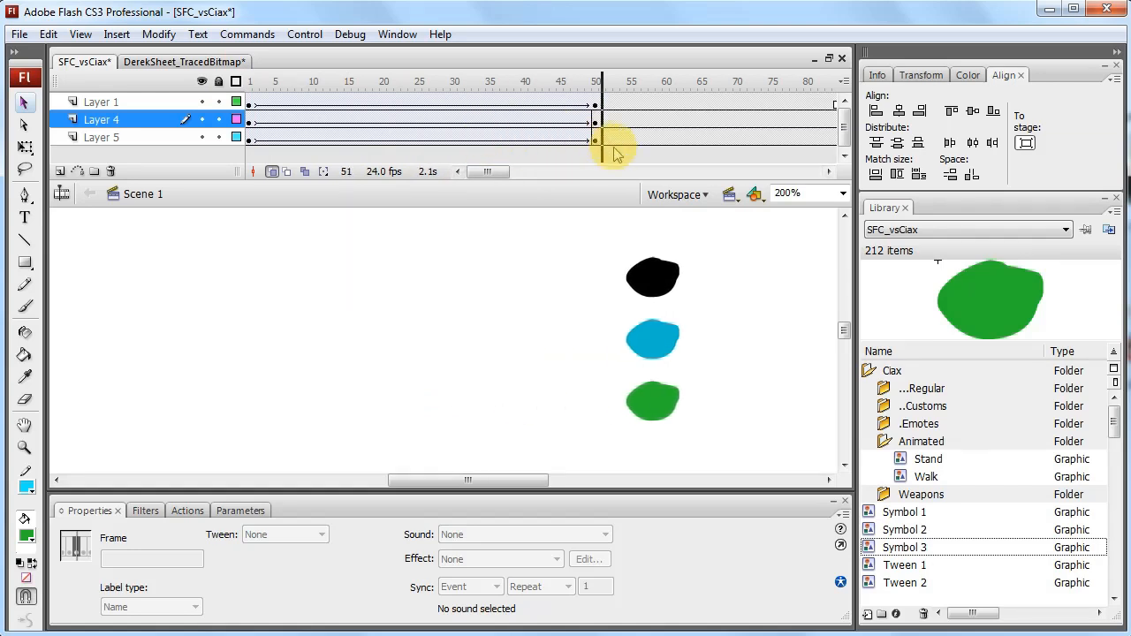
left_click_drag(502, 84, 261, 90)
key("Return")
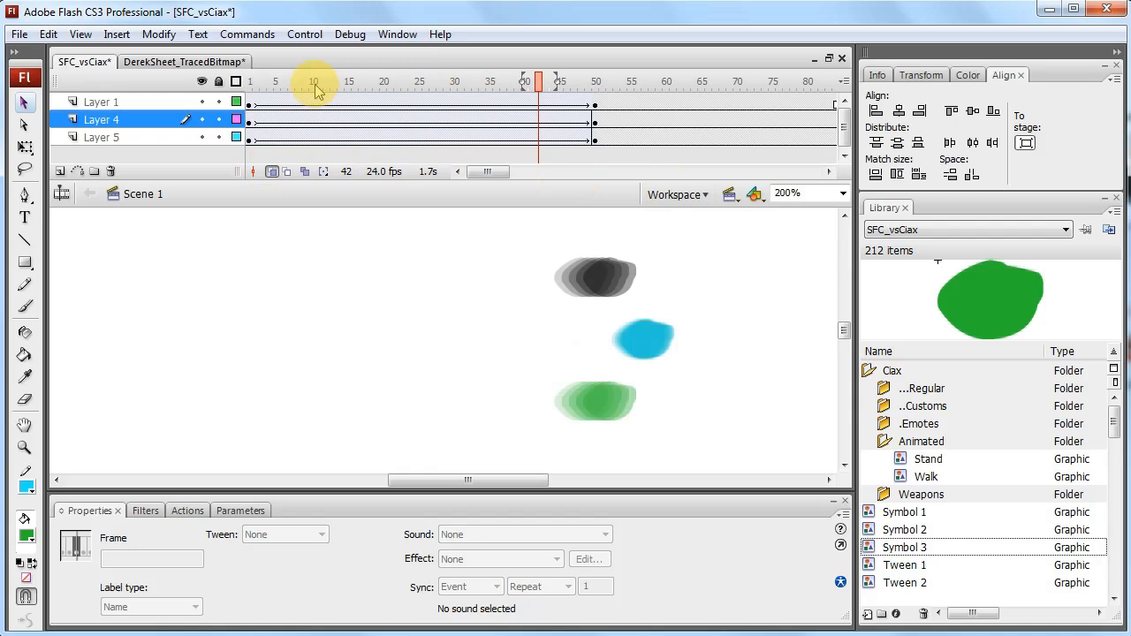
left_click_drag(311, 86, 200, 89)
Set the motion tween ease on Layer 5, the green blob, to -100 in
left_click(354, 83)
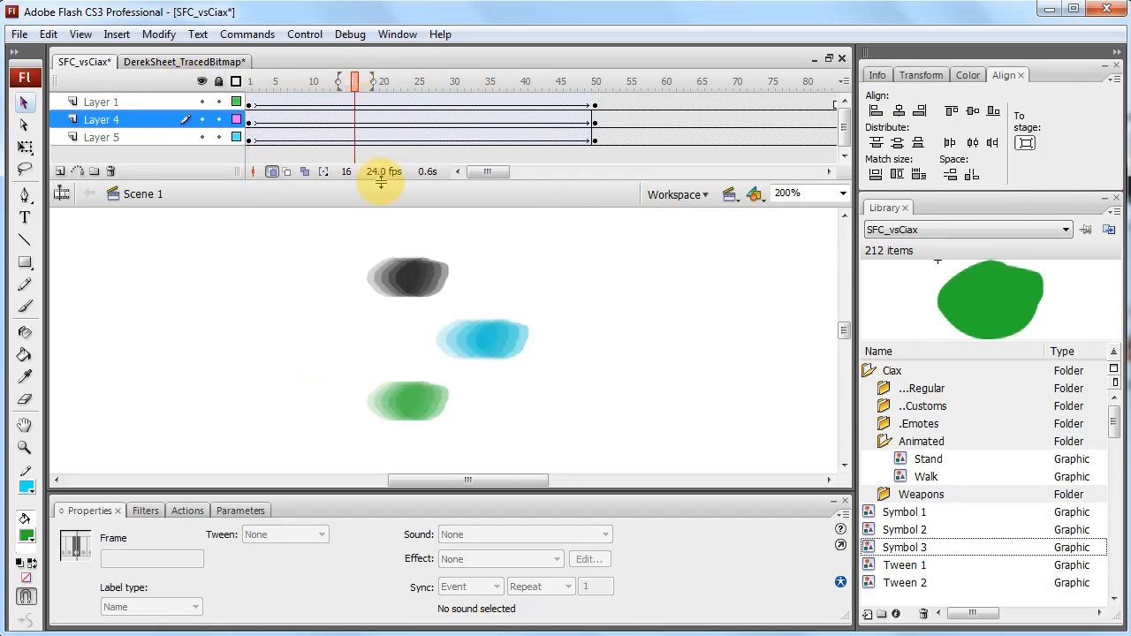
left_click(362, 137)
left_click_drag(287, 559, 279, 623)
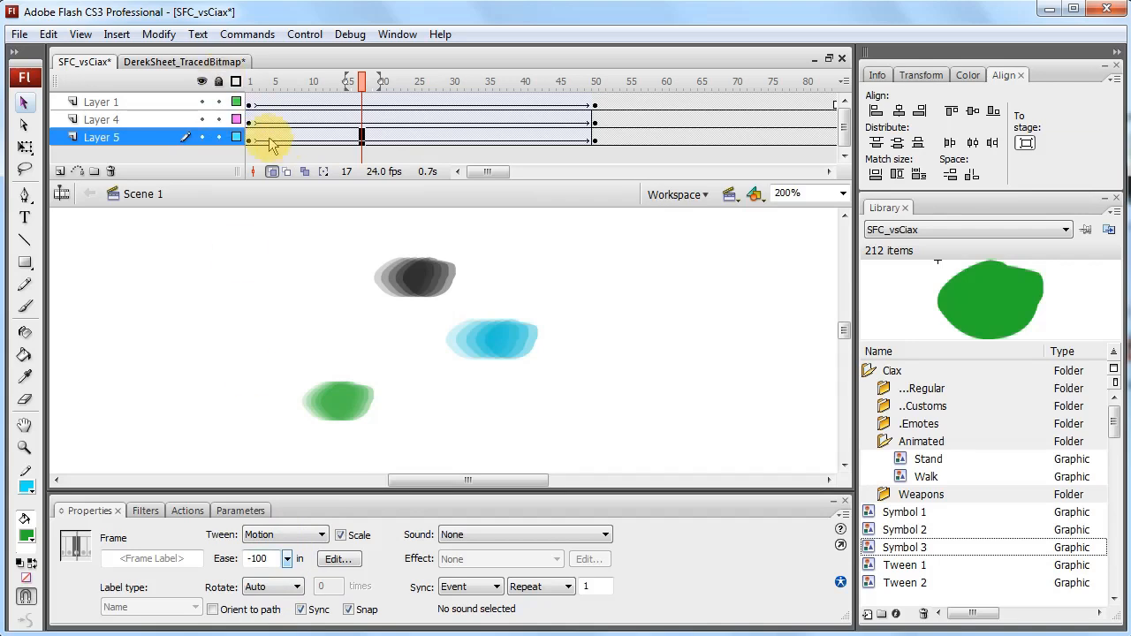
Play the animation from frame 1 to compare the eased-out blue blob with the eased-in green blob
left_click(250, 118)
key("Return")
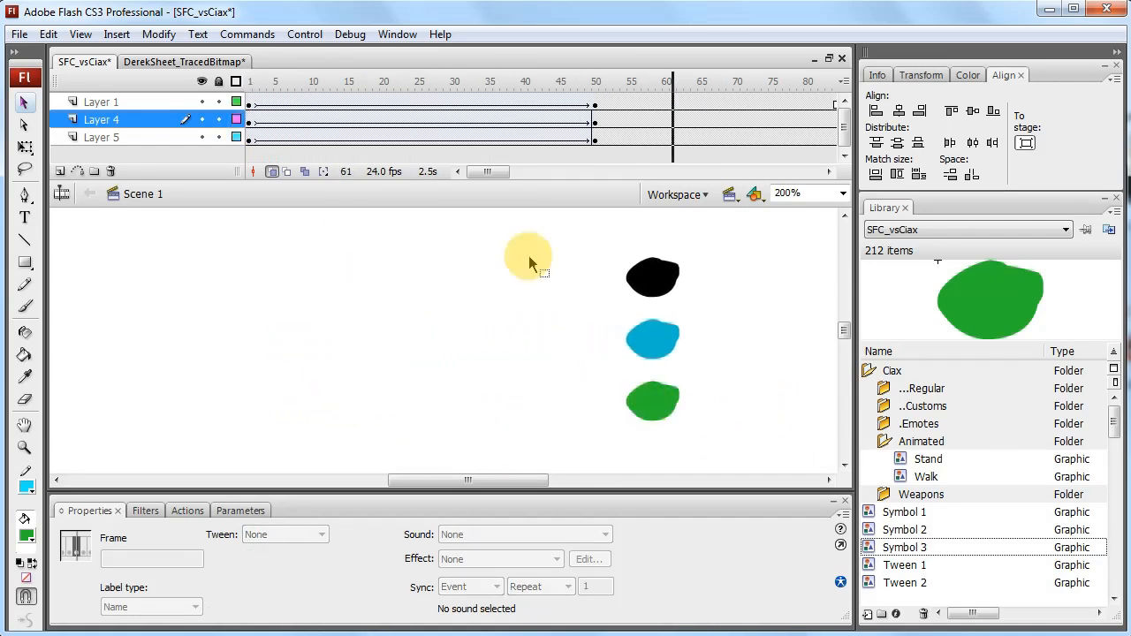
mouse_move(566, 142)
left_mouse_down()
mouse_move(598, 131)
mouse_move(580, 138)
left_mouse_up()
left_click(424, 118)
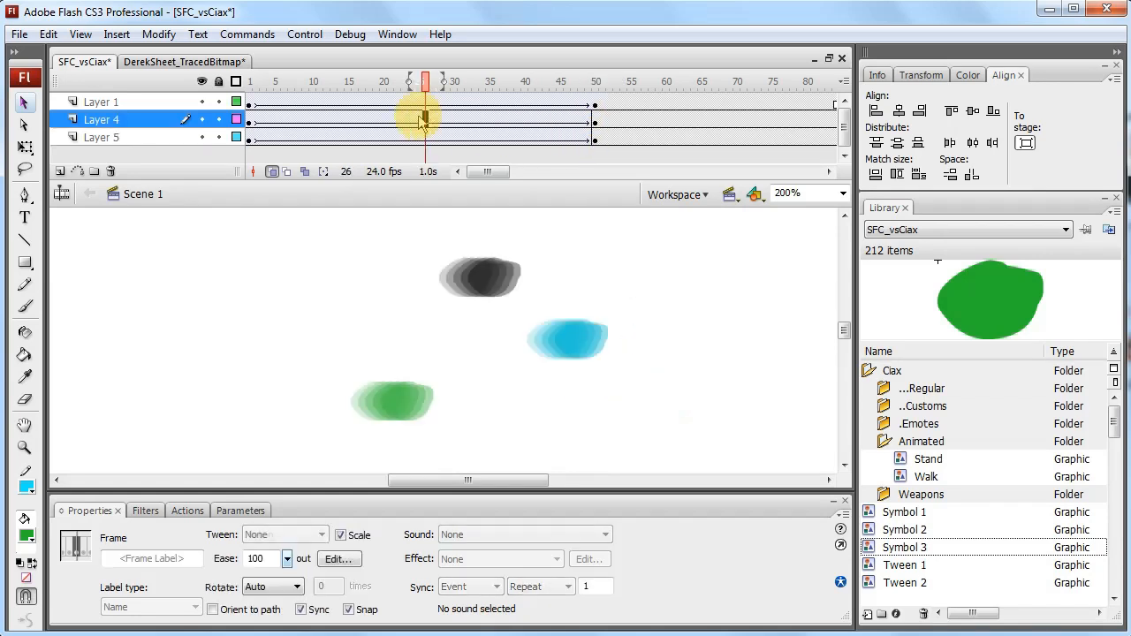
left_click(249, 119)
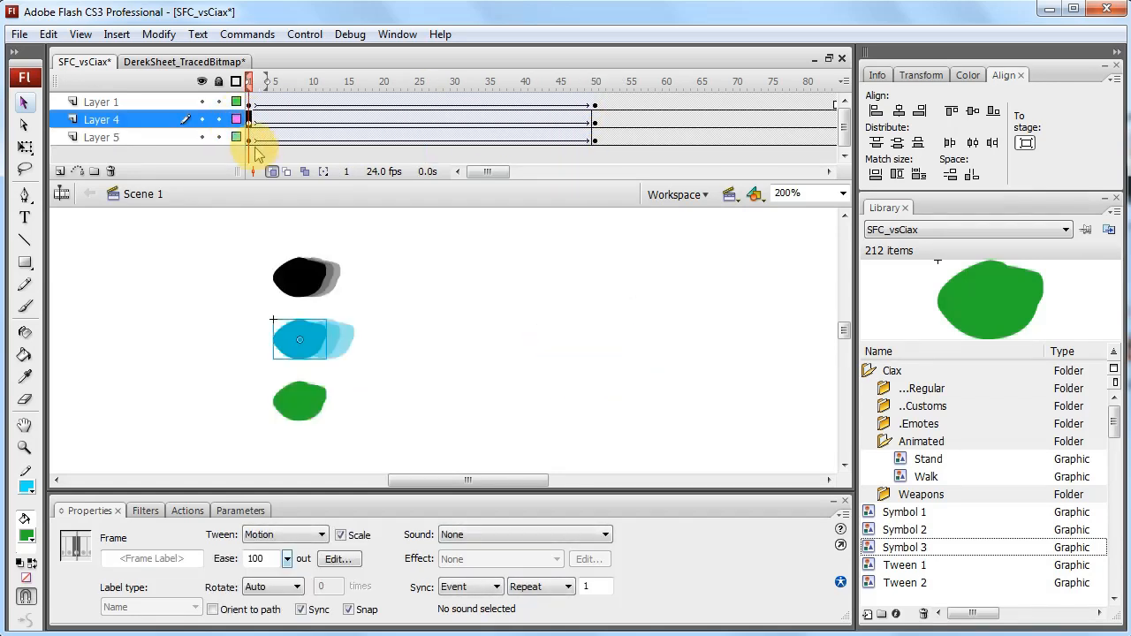
left_click(251, 139)
key("Return")
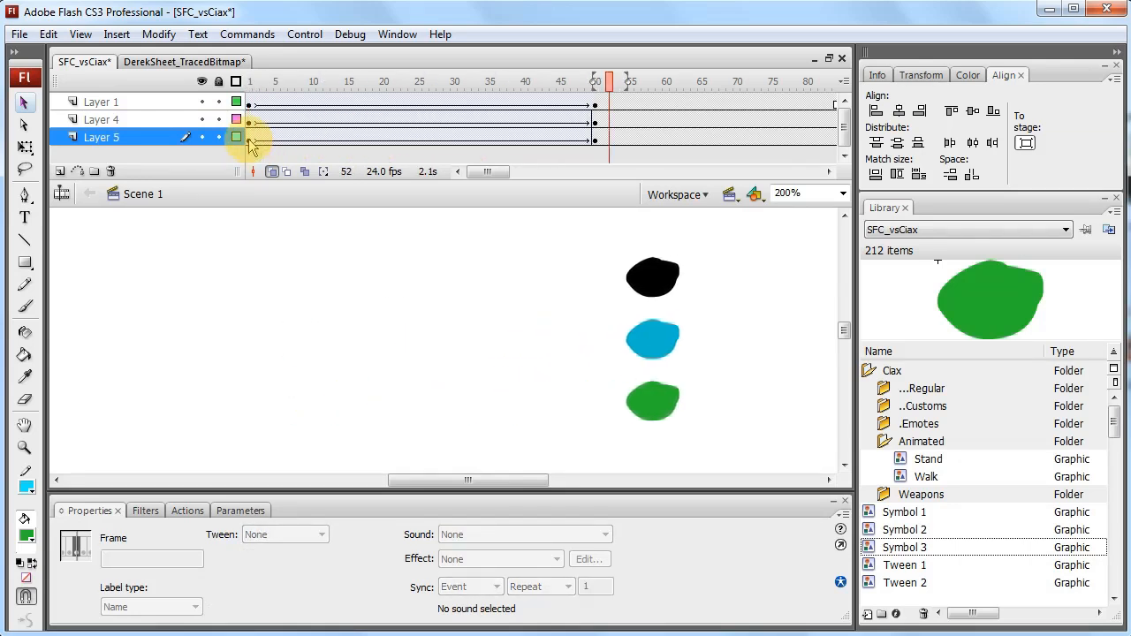
Examine the tweens on Layers 5, 4 and 1 at frame 50 and mid-tween, comparing onion-skin spacing and ease
left_click(250, 140)
left_click_drag(254, 144, 511, 122)
left_click(272, 121)
left_click_drag(249, 121, 597, 133)
left_click(416, 117)
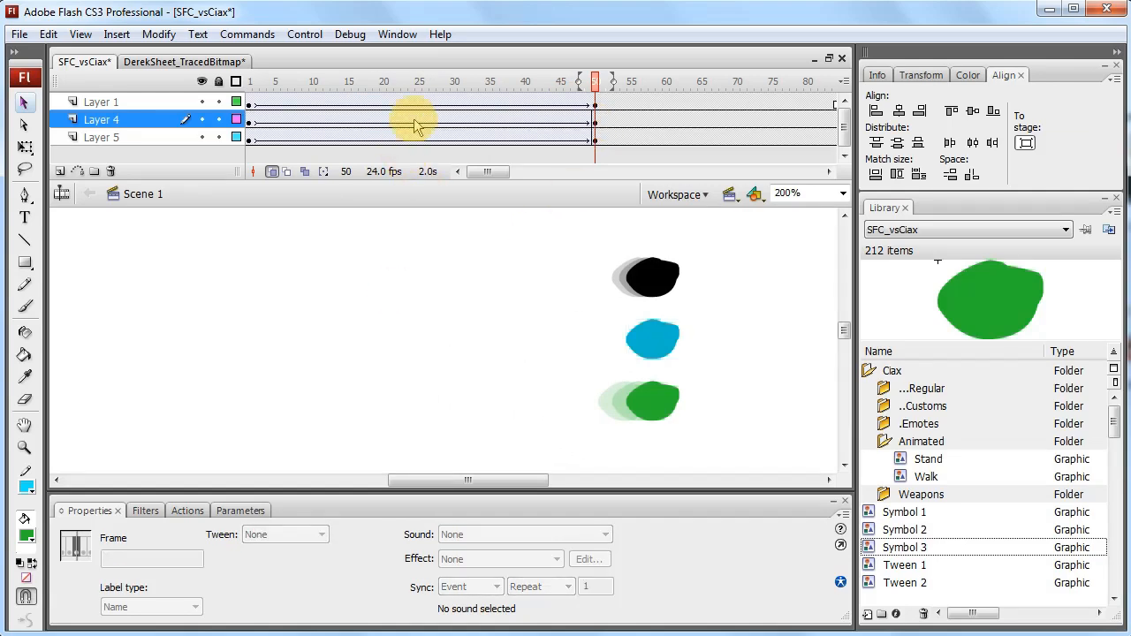
left_click(409, 83)
left_click(411, 102)
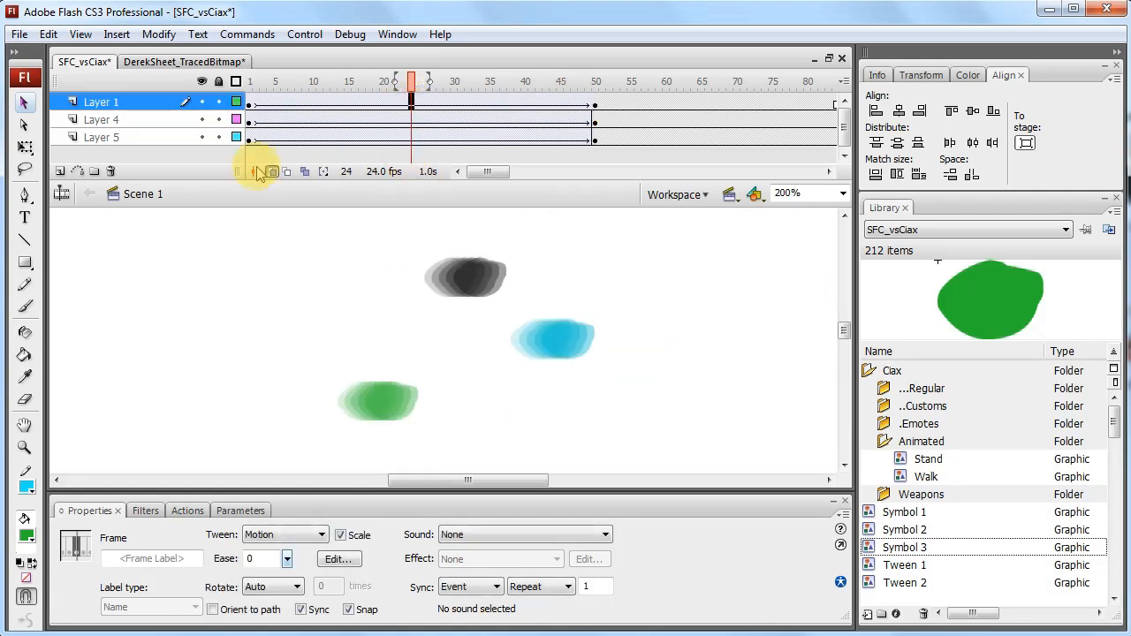
left_click(360, 103)
left_click(405, 103)
Replay the three tweens from frame 1 and compare the onion-skin spacing at frames 1 and 50
left_click(252, 104)
key("Return")
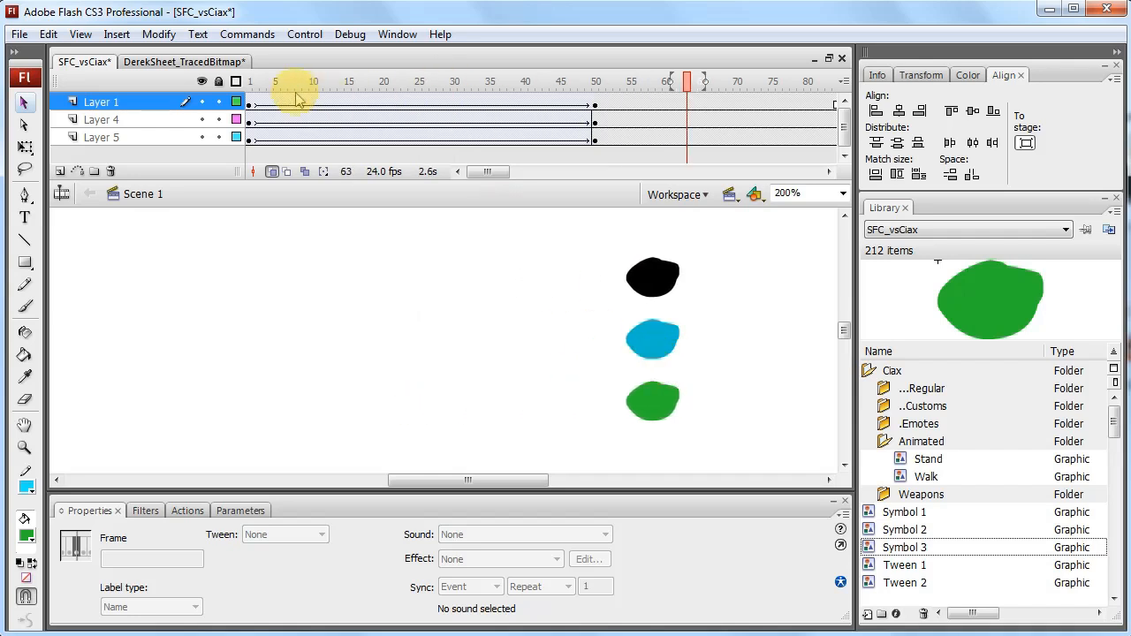
left_click(252, 83)
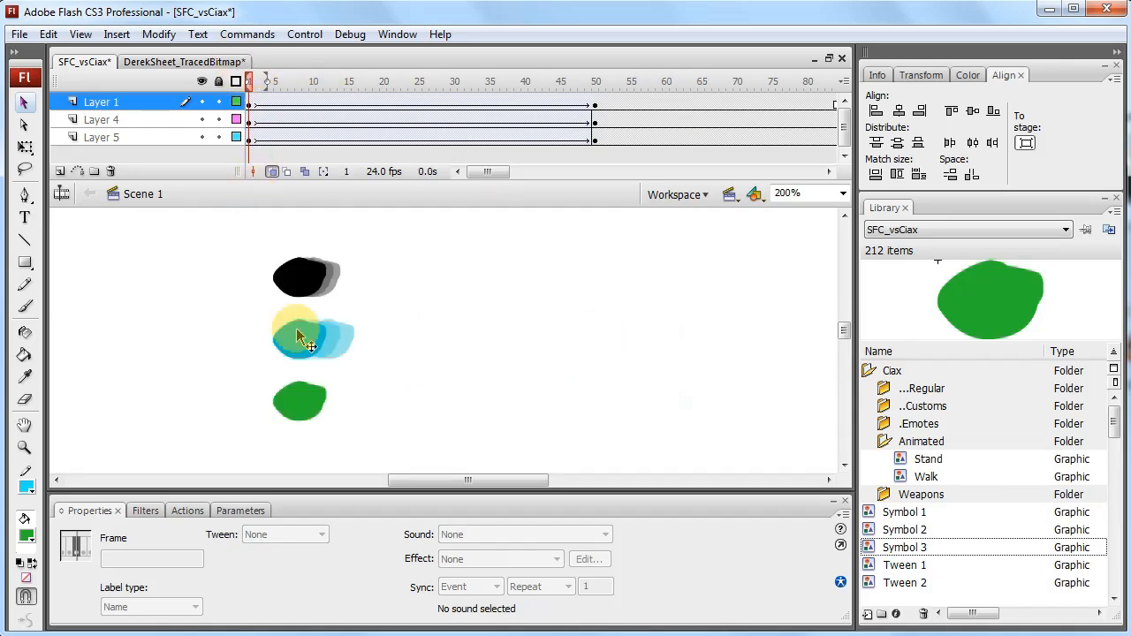
left_click(593, 79)
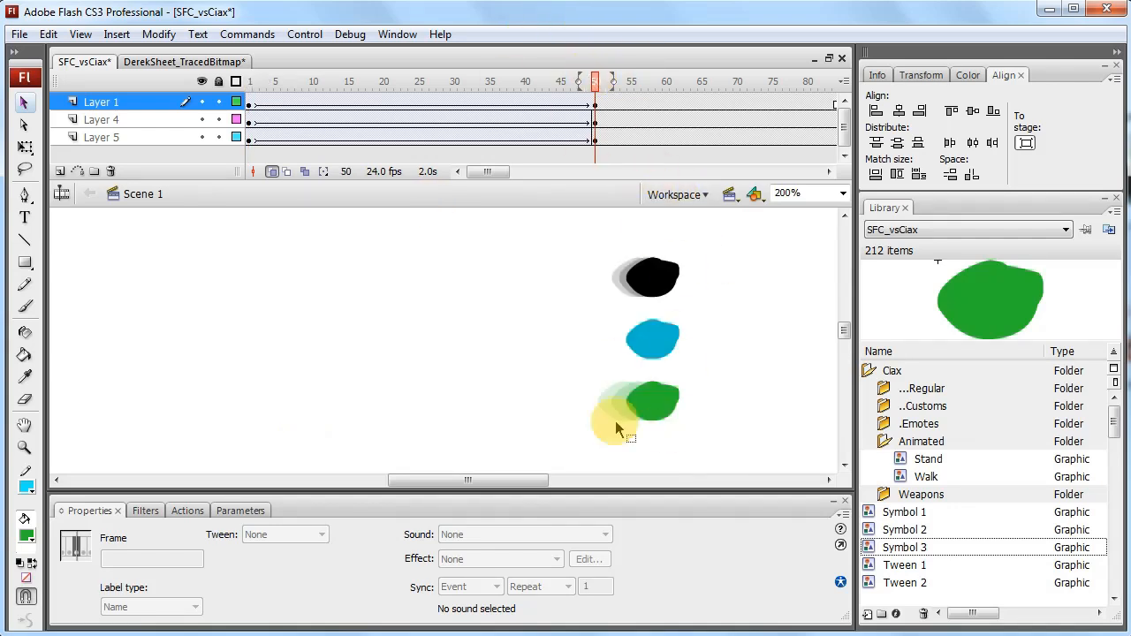
left_click(248, 81)
key("Return")
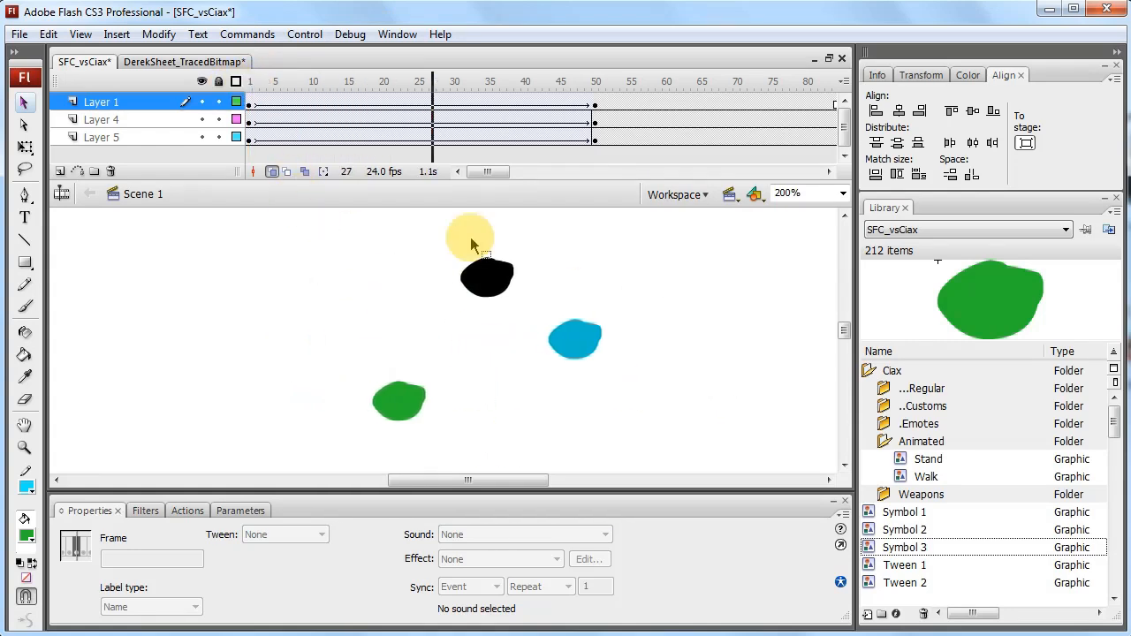
left_click_drag(377, 78, 249, 79)
key("Return")
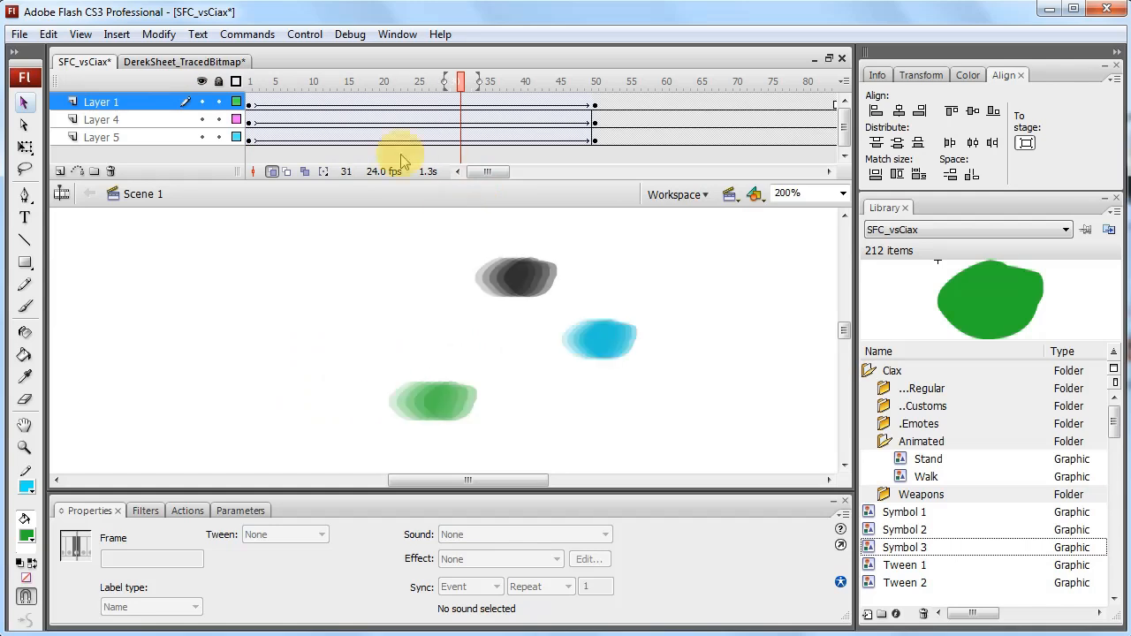
Inspect Layer 1's tween at frames 4 and 22, briefly view all layers as outlines, and replay from frame 1
left_click(323, 118)
left_click(273, 105)
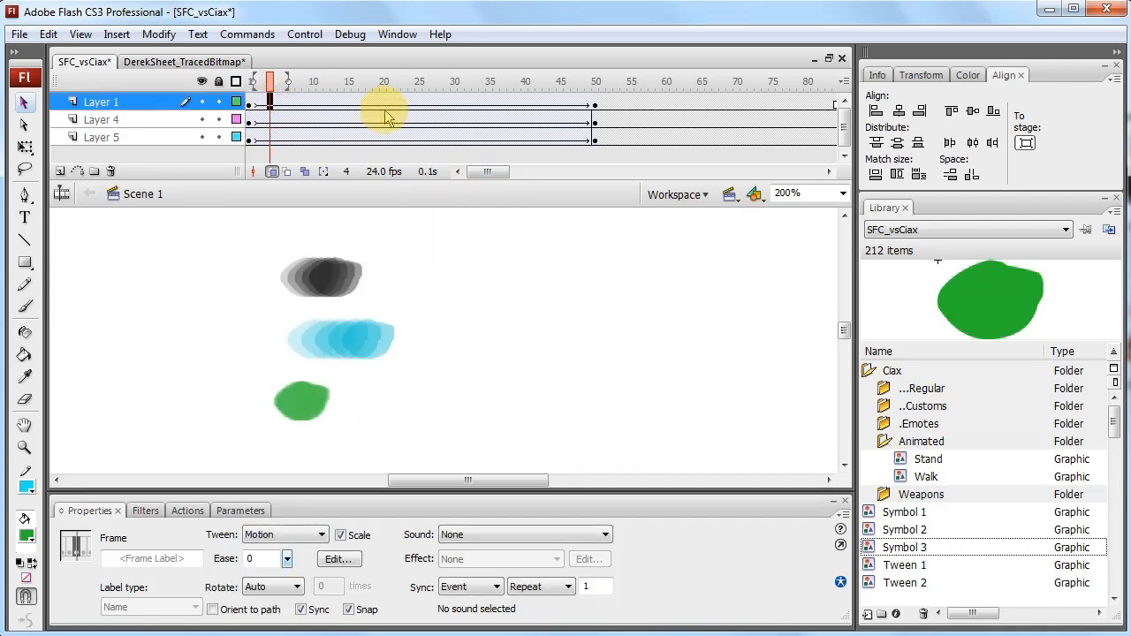
left_click(397, 102)
left_click(237, 81)
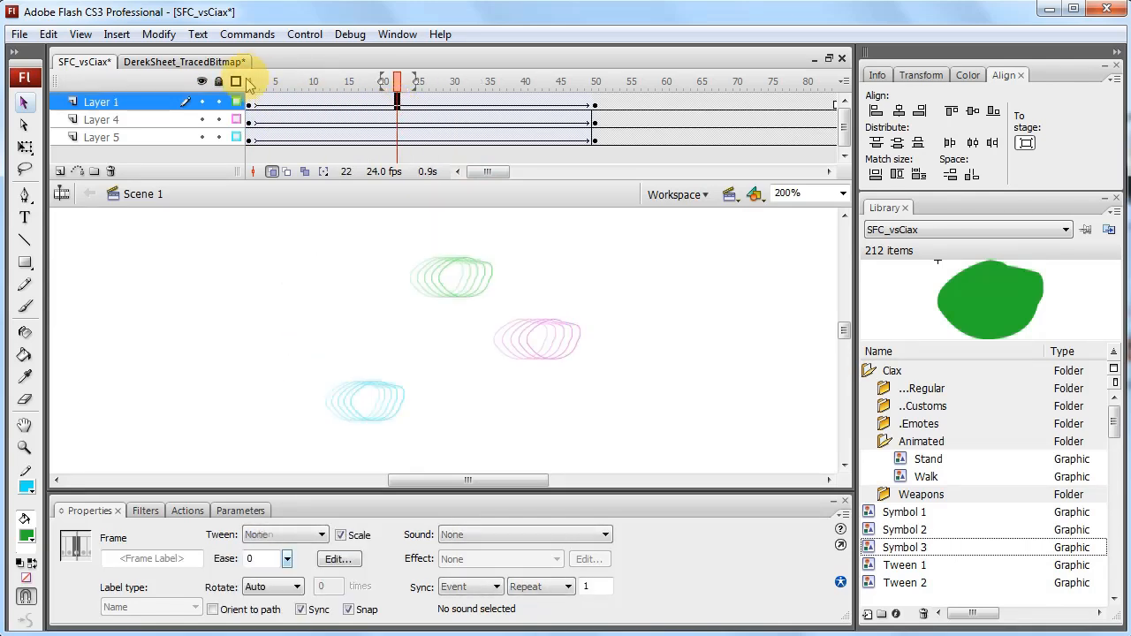
left_click(236, 80)
left_click_drag(249, 81, 250, 123)
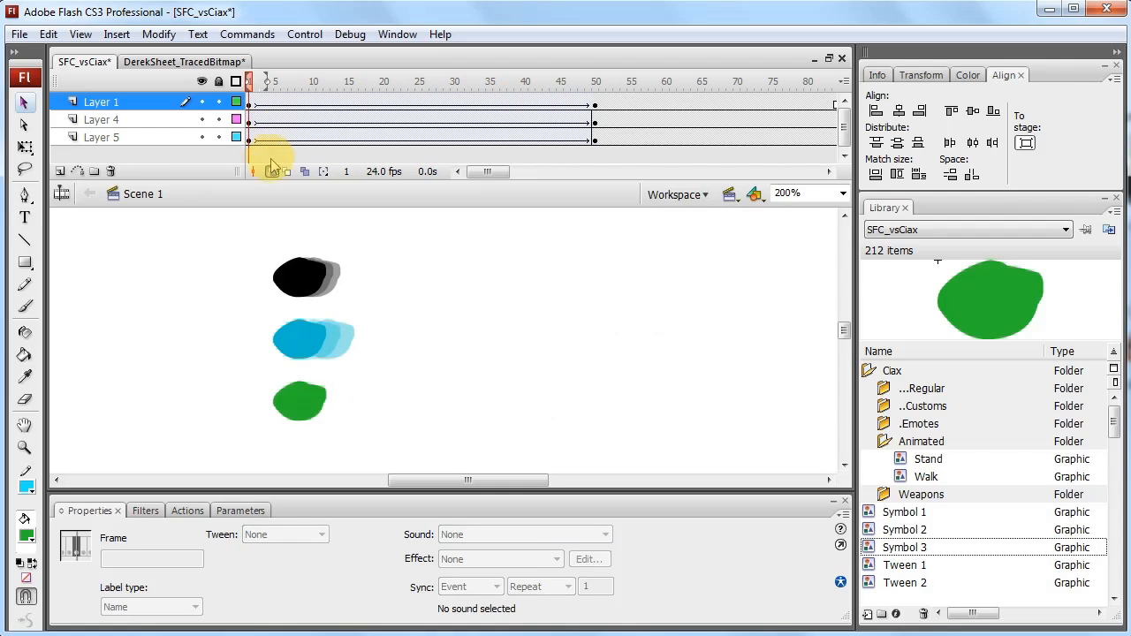
key("Return")
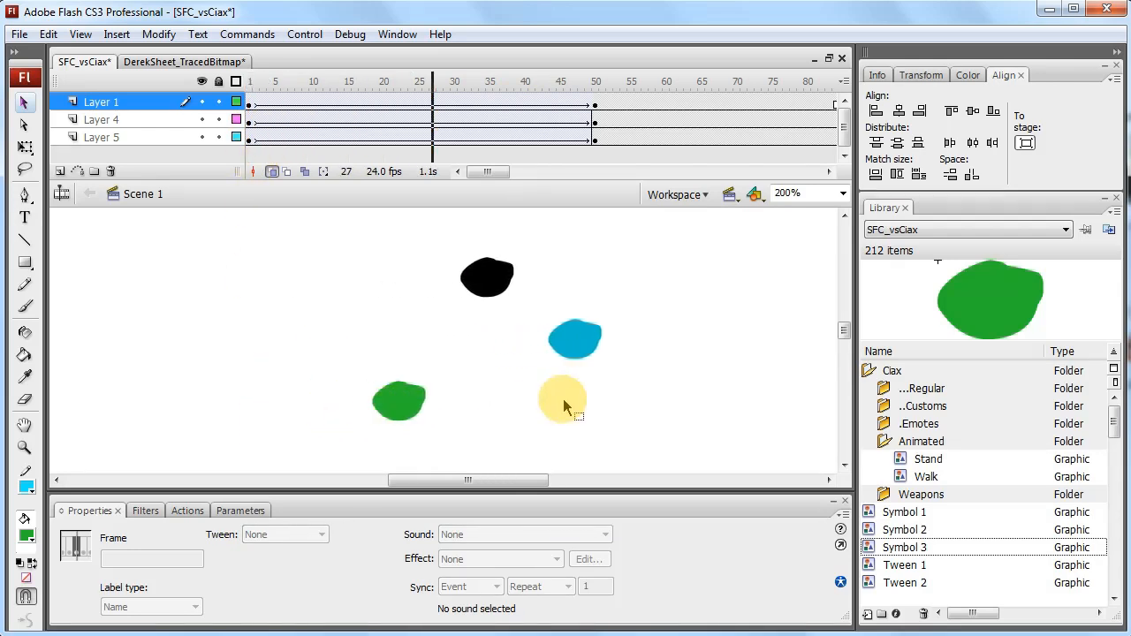
key("Return")
Insert a keyframe at frame 23 on Layer 1 to split the black blob's tween into two parts
left_click(390, 120)
left_click(426, 104)
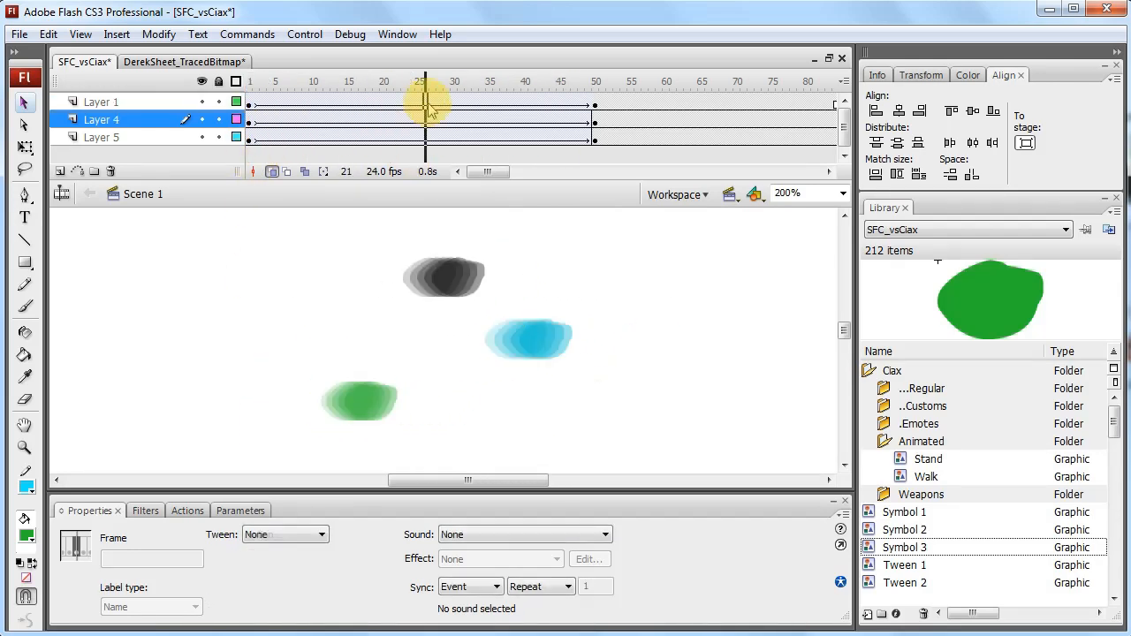
left_click(411, 105)
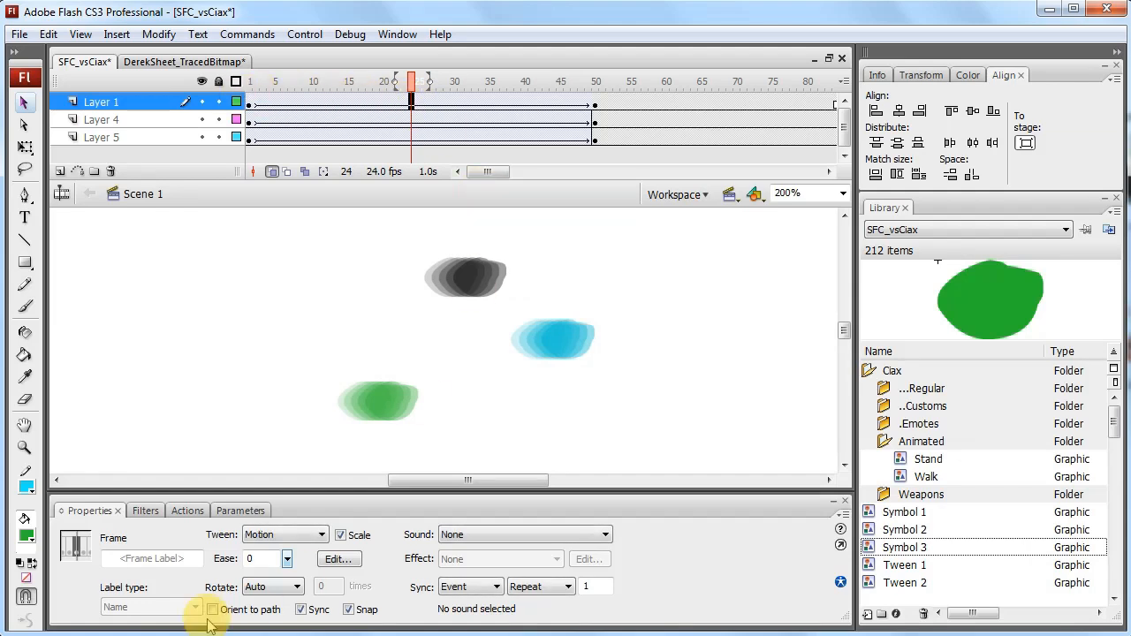
left_click(404, 103)
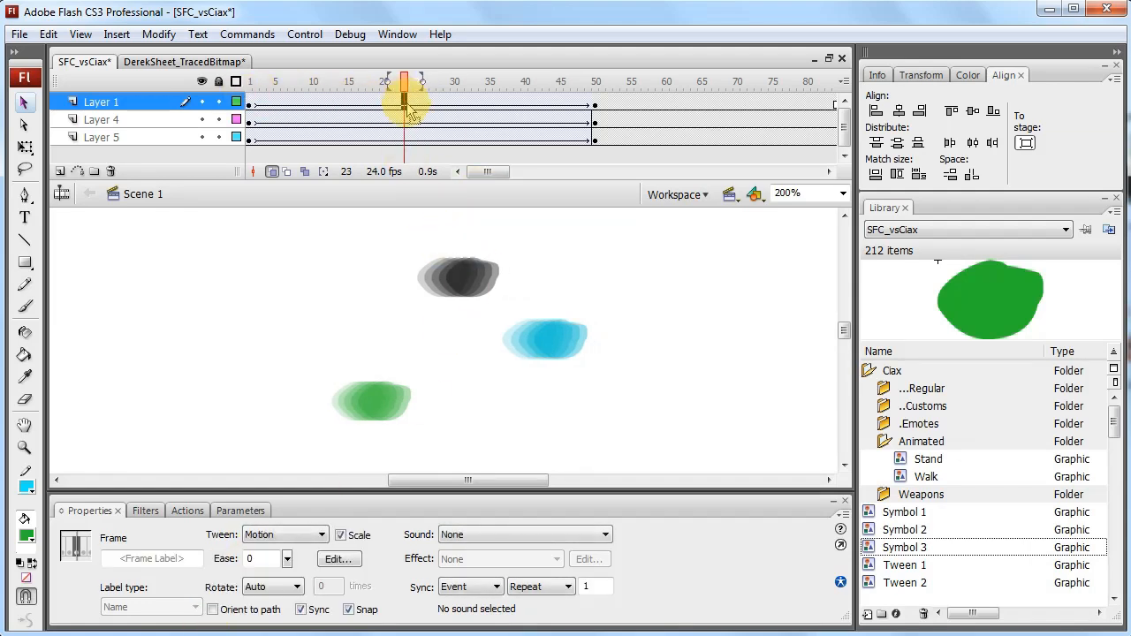
key("F6")
Set Layer 1's tween ease to -100 in before the frame 23 keyframe and 100 out after it
left_click(497, 105)
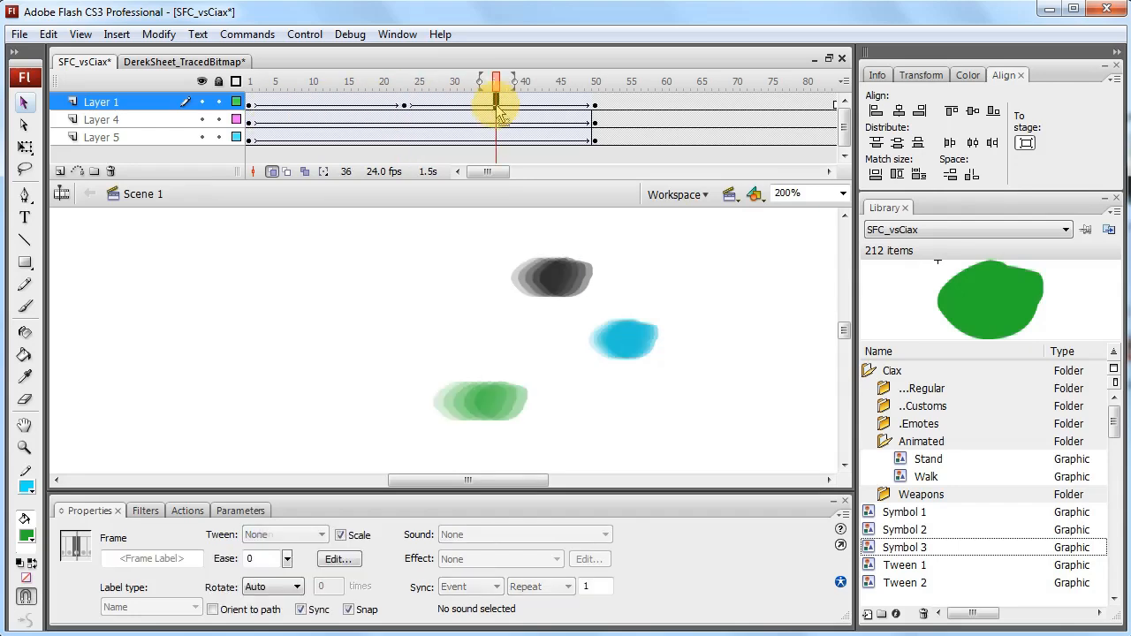
left_click(339, 104)
left_click(312, 104)
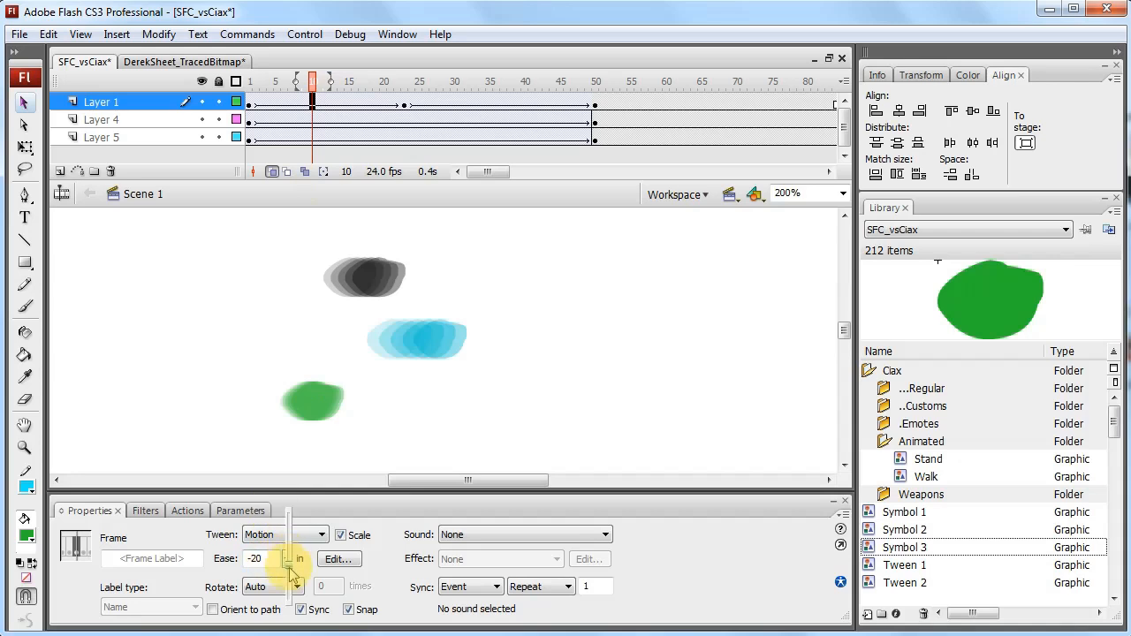
left_click_drag(296, 619, 297, 618)
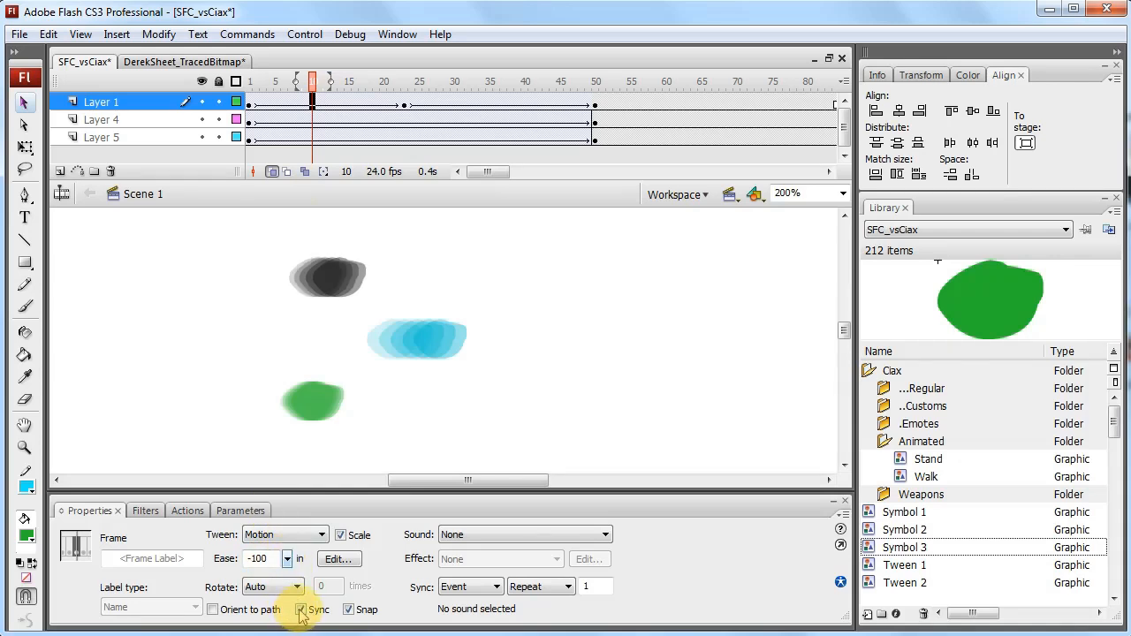
left_click_drag(251, 103, 405, 105)
left_click(418, 103)
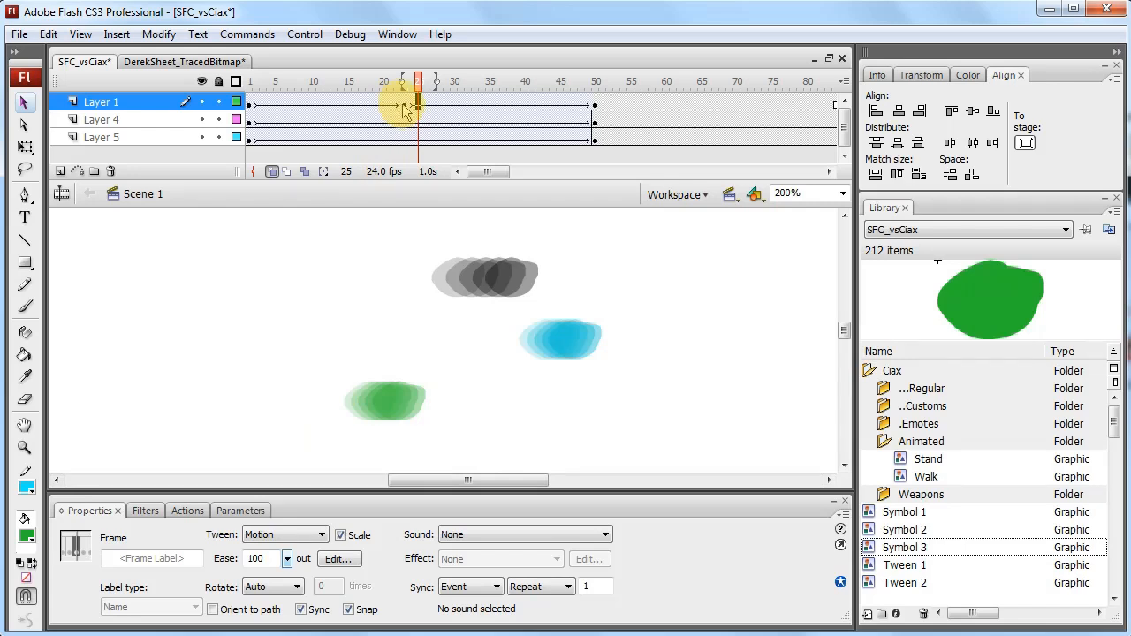
Play the animation from frame 1 twice to review the black blob's combined ease-in and ease-out motion
left_click(251, 105)
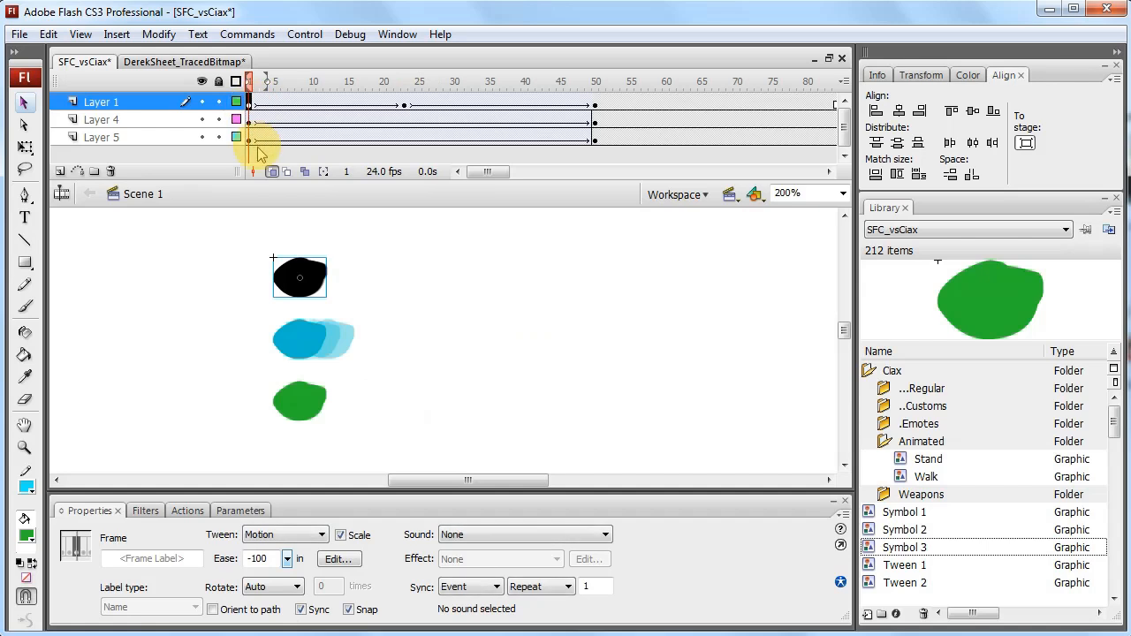
key("Return")
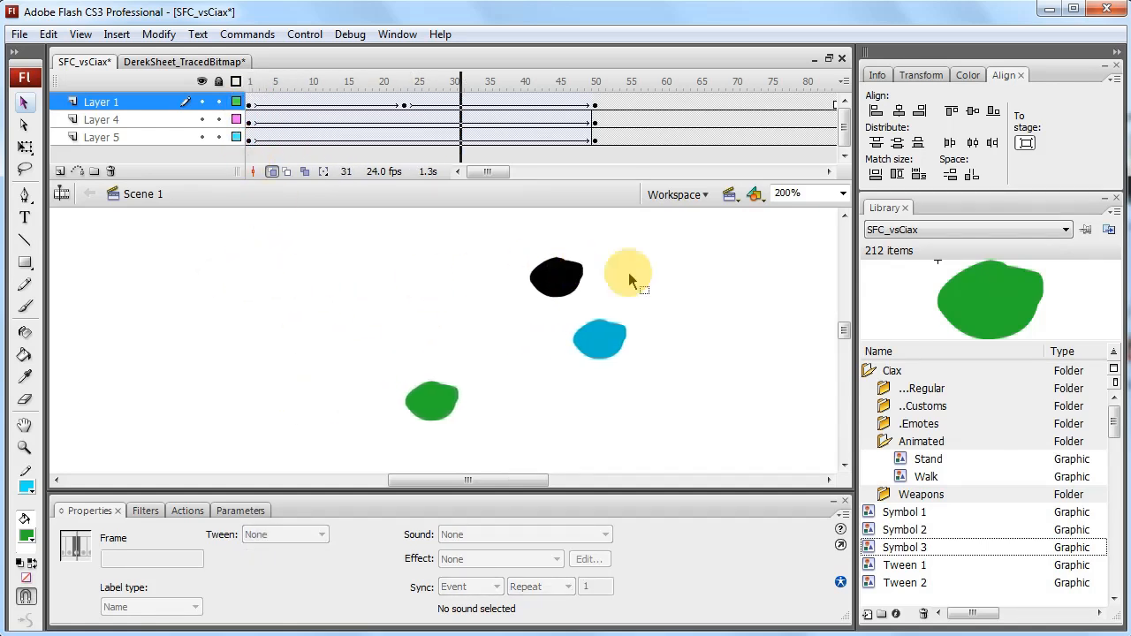
left_click(248, 104)
key("Return")
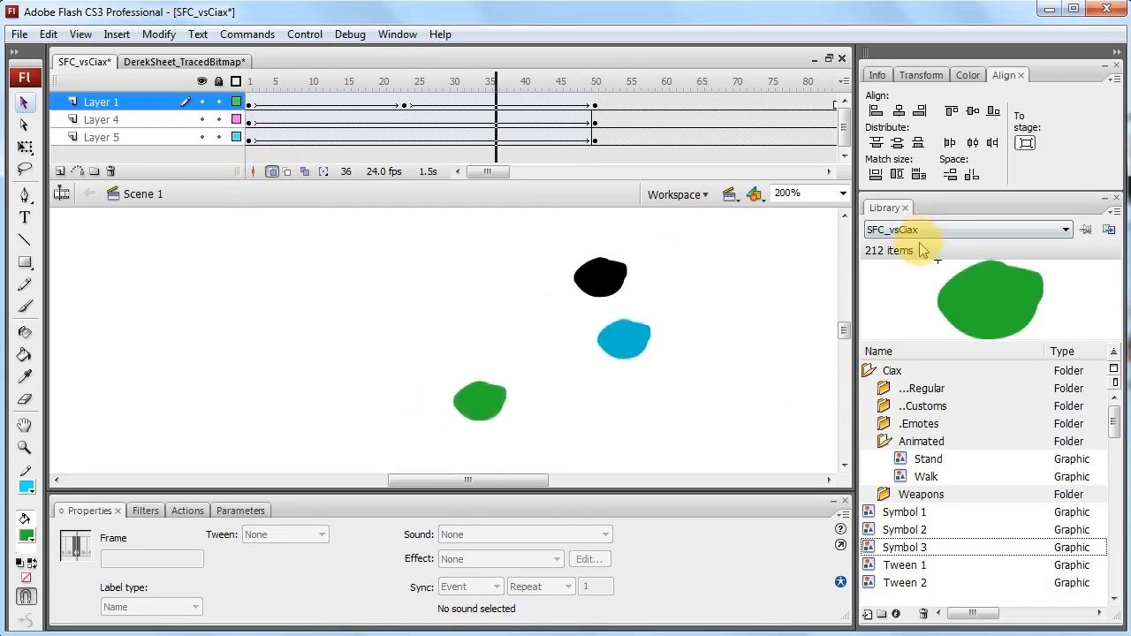
Play the animation from frame 1 twice to compare the motion of all three coloured blobs
left_click(250, 106)
key("Return")
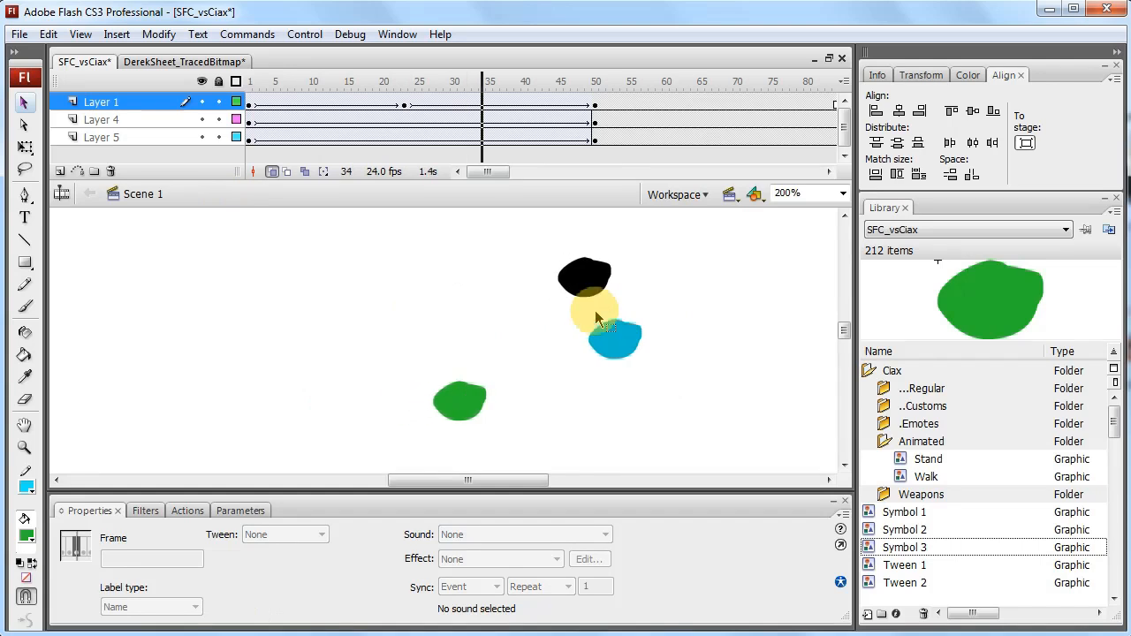
left_click(250, 121)
key("Return")
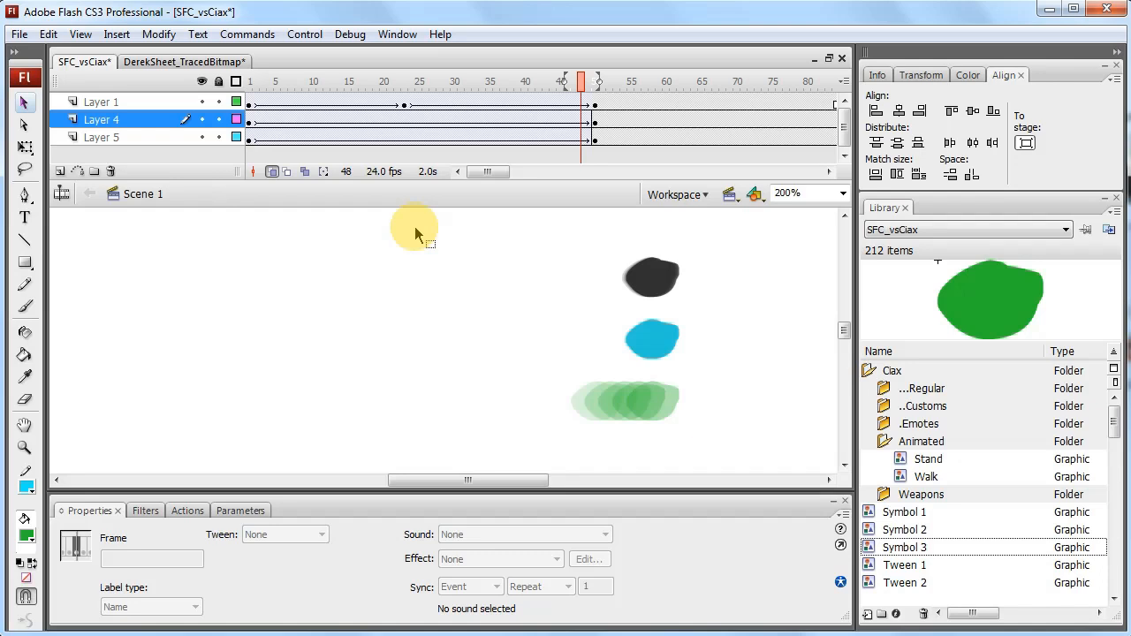
Set Layer 4's motion tween to rotate clockwise 1 time and play the animation from frame 1
left_click(403, 119)
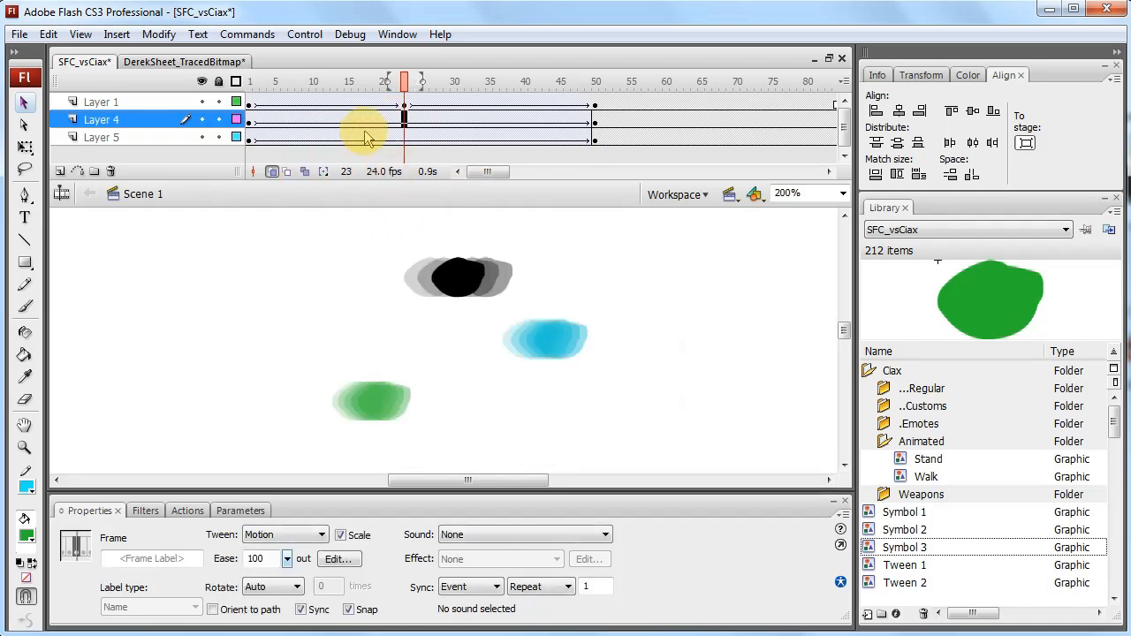
left_click(277, 594)
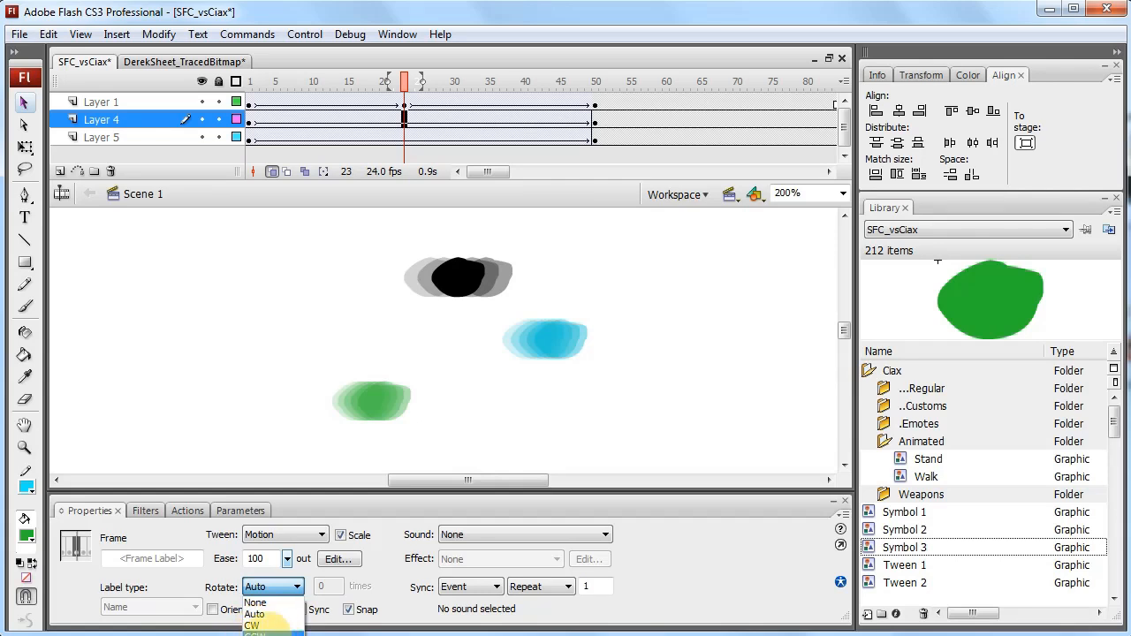
left_click(266, 626)
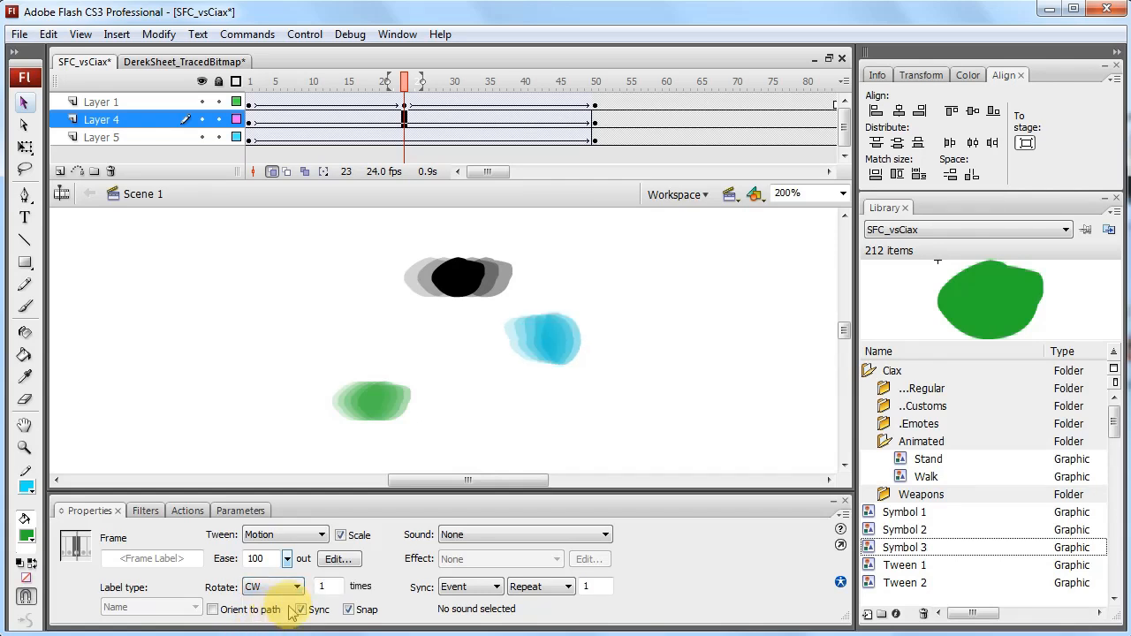
double_click(319, 588)
key("Return")
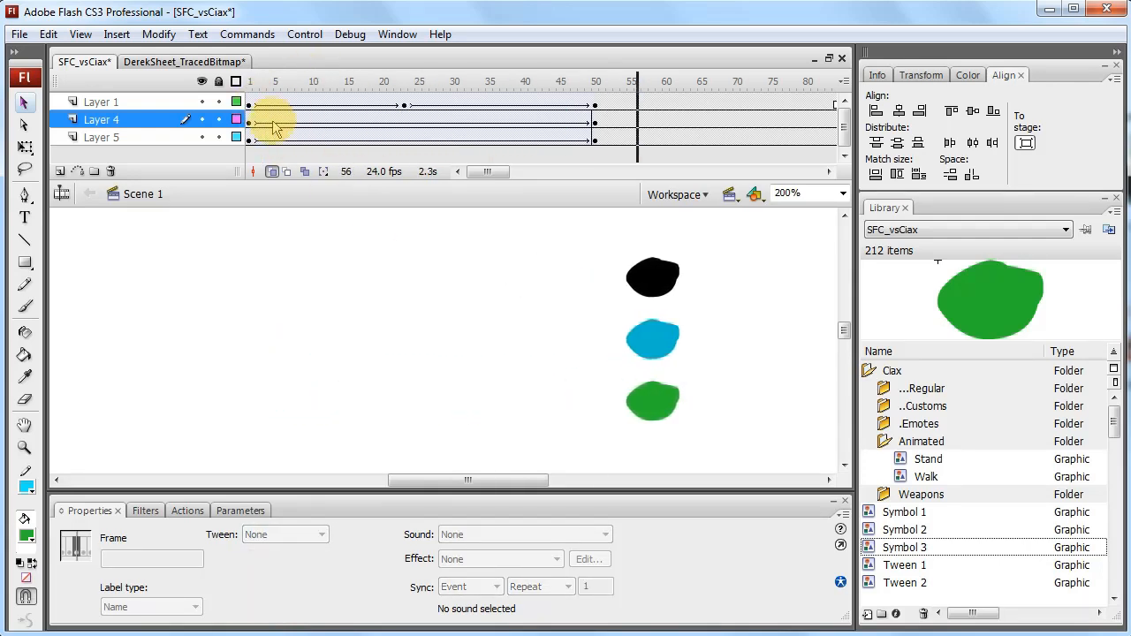
left_click(250, 120)
key("Return")
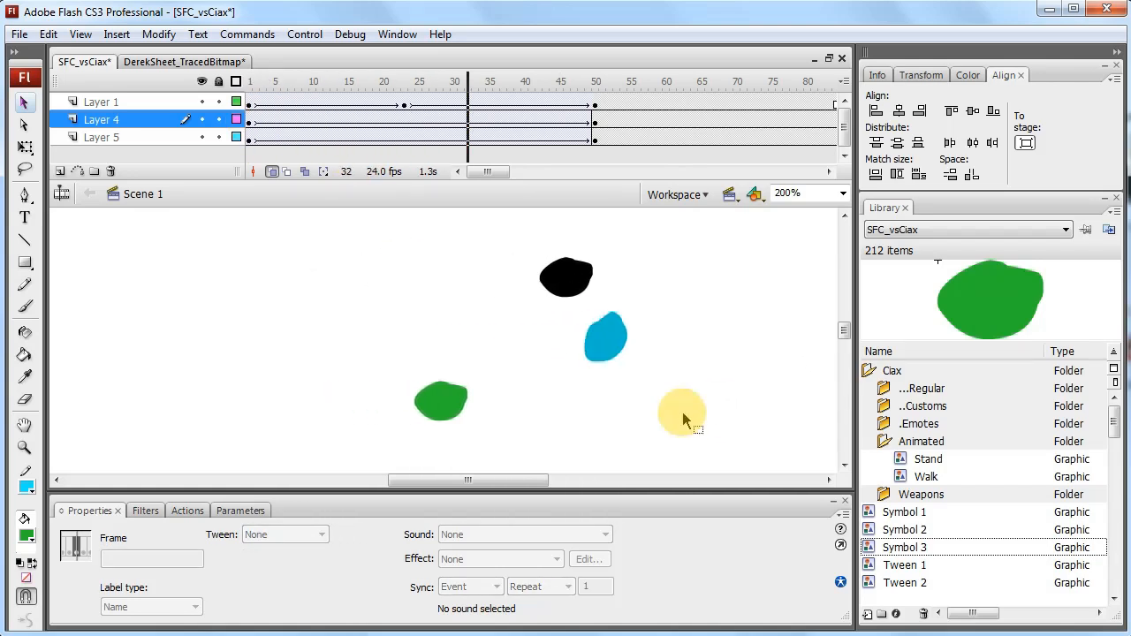
Raise the clockwise rotation count of Layer 4's tween to 2 and replay the animation
left_click(425, 120)
left_click_drag(336, 586, 287, 583)
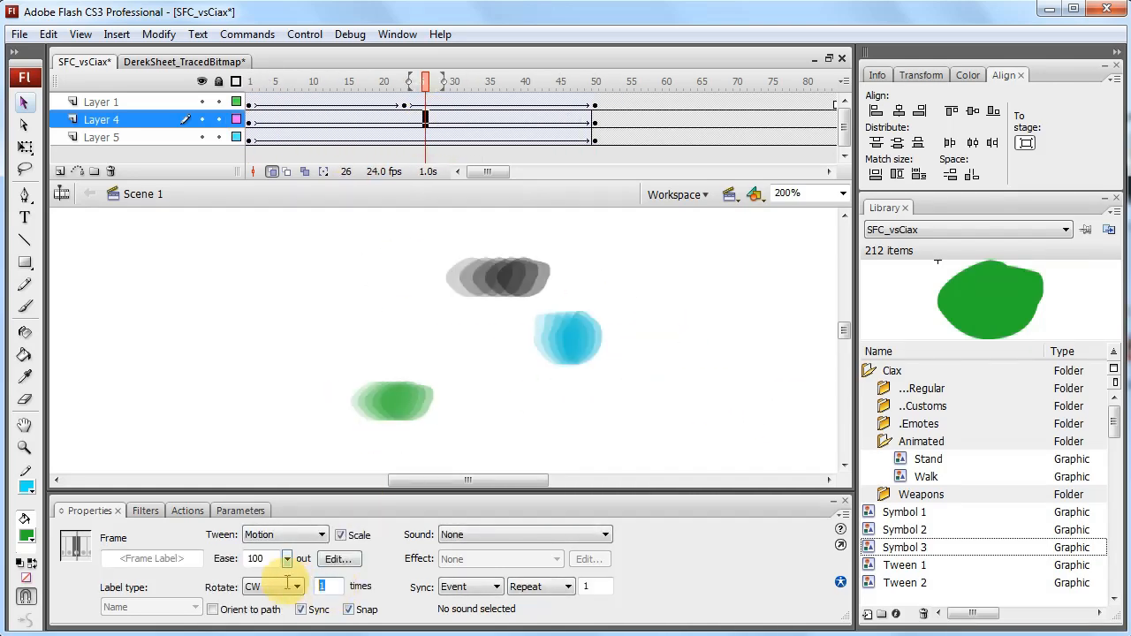
left_click(265, 120)
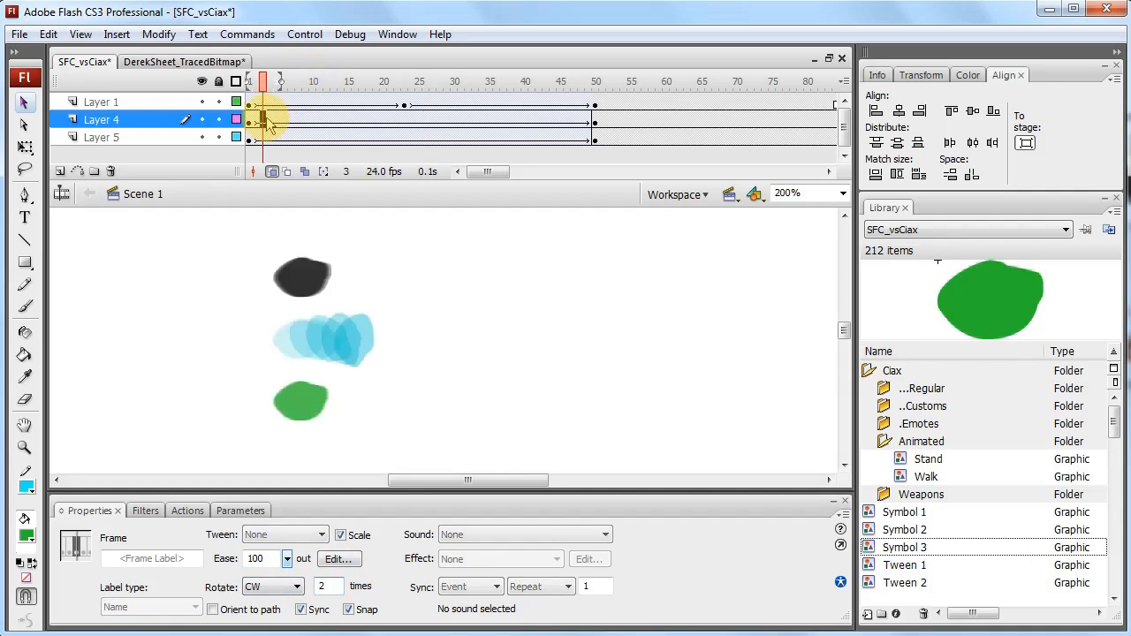
key("Return")
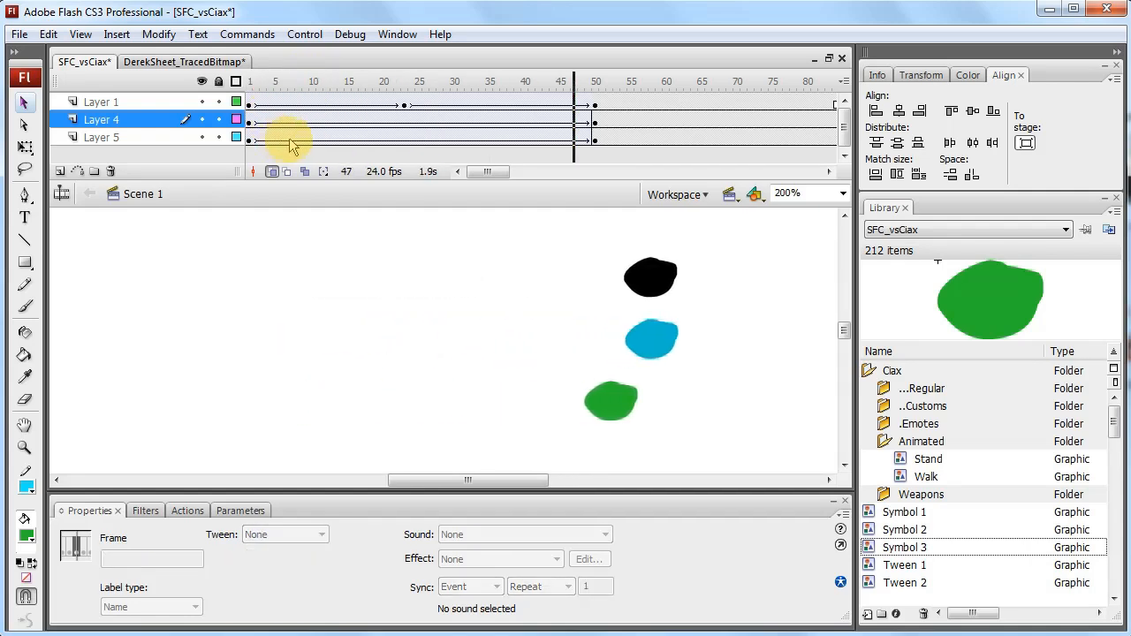
left_click(254, 120)
key("Return")
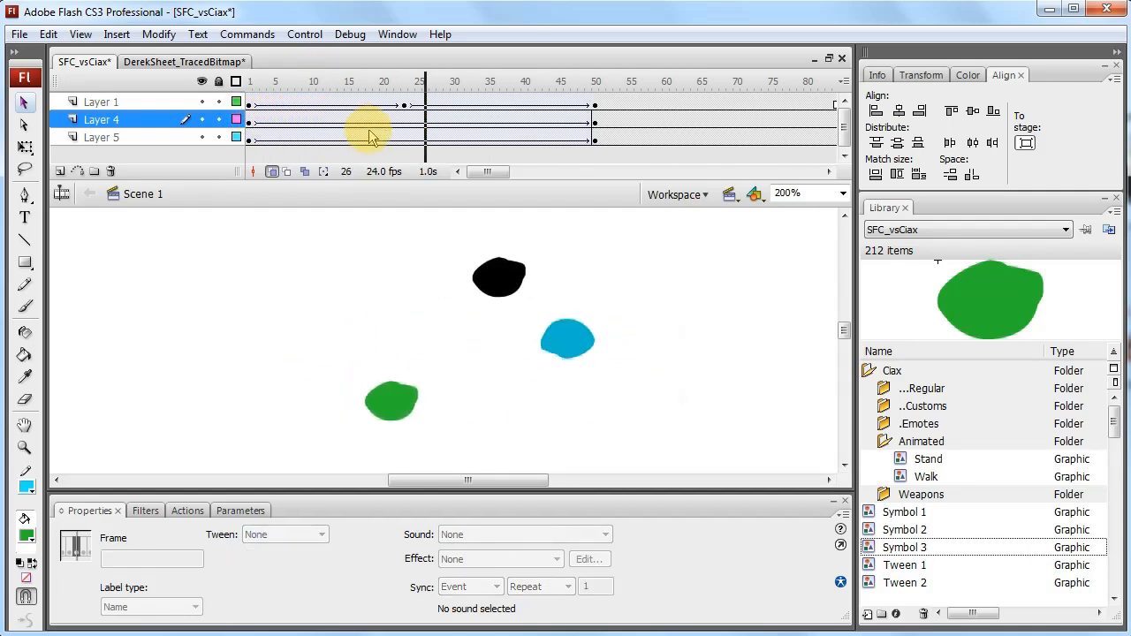
Set the clockwise rotation count of Layer 4's tween to 0 so the blue blob stops spinning
left_click(418, 120)
left_click(420, 138)
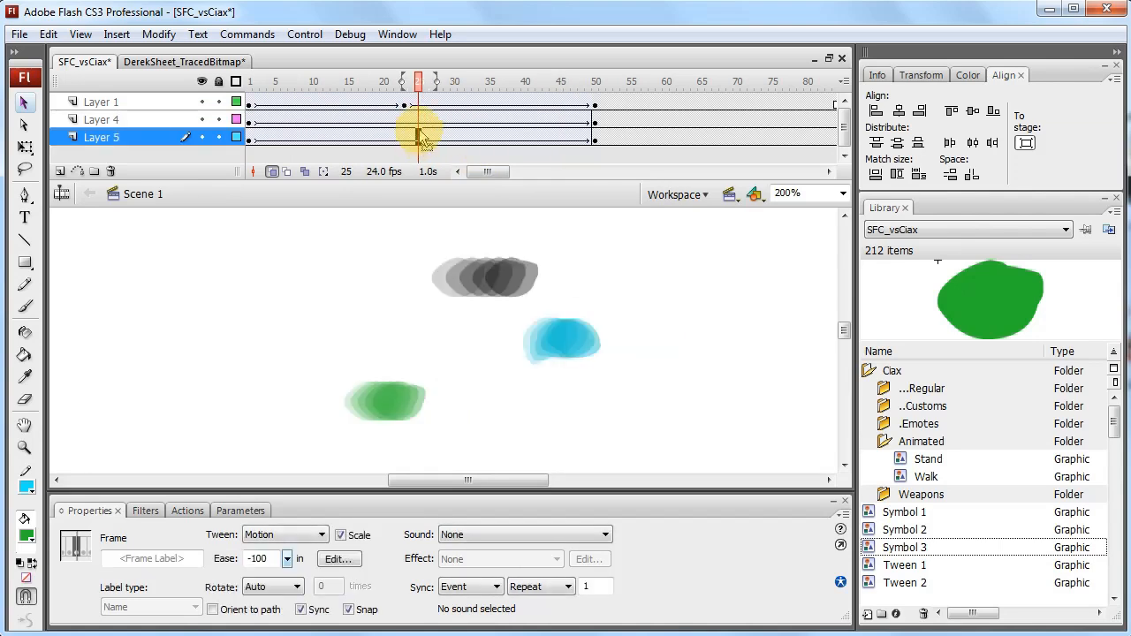
left_click(389, 119)
left_click(328, 586)
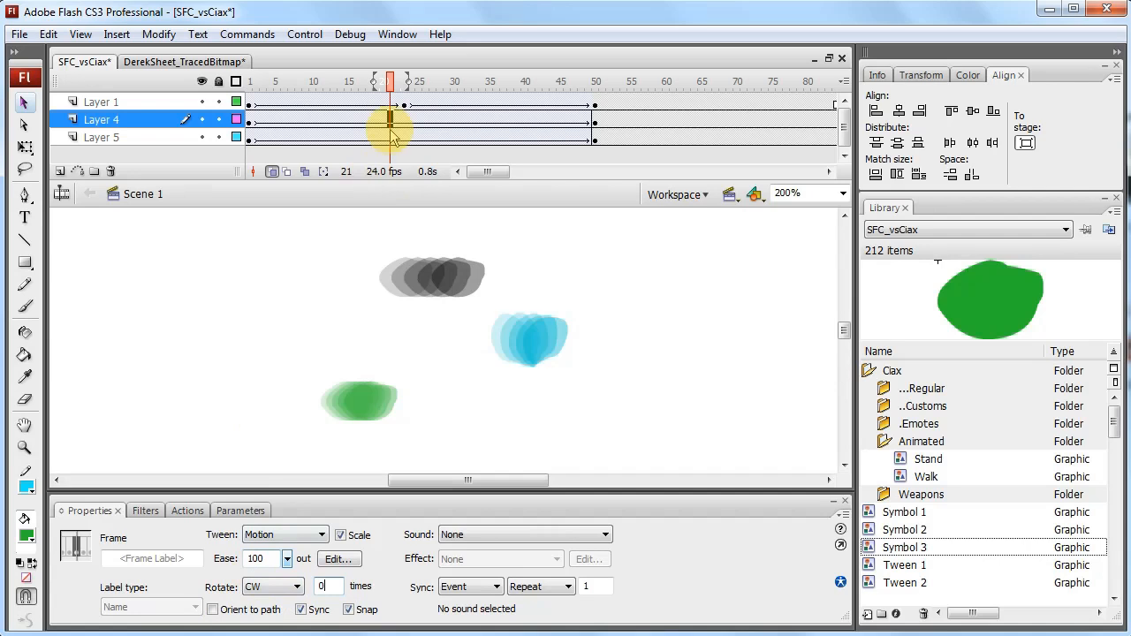
left_click(334, 122)
left_click(419, 121)
left_click_drag(355, 121, 342, 104)
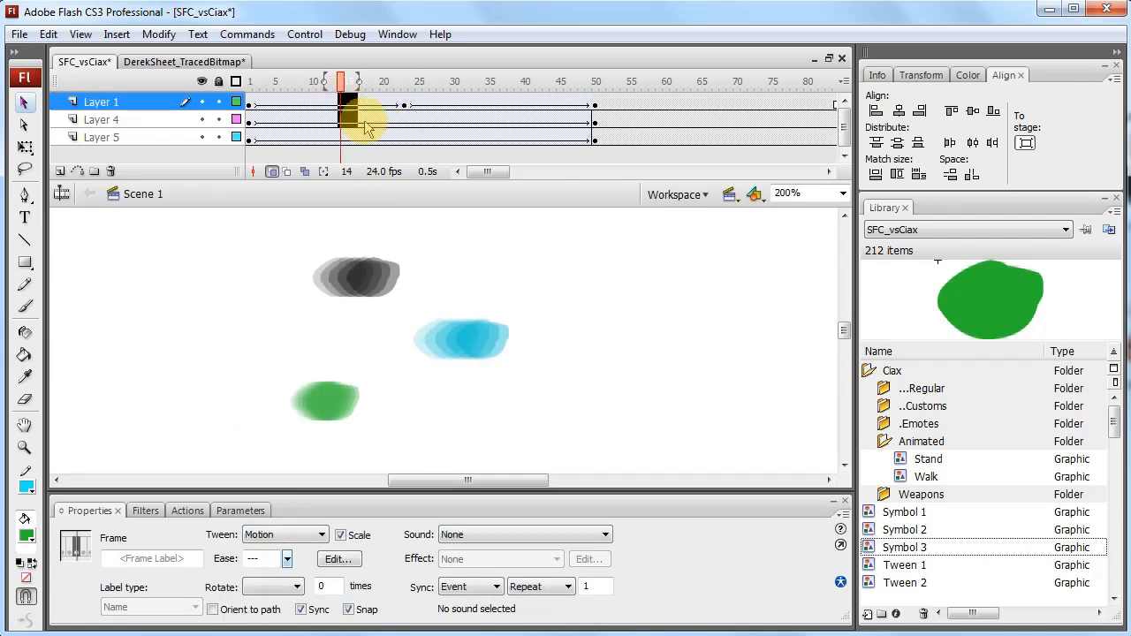
left_click(361, 120)
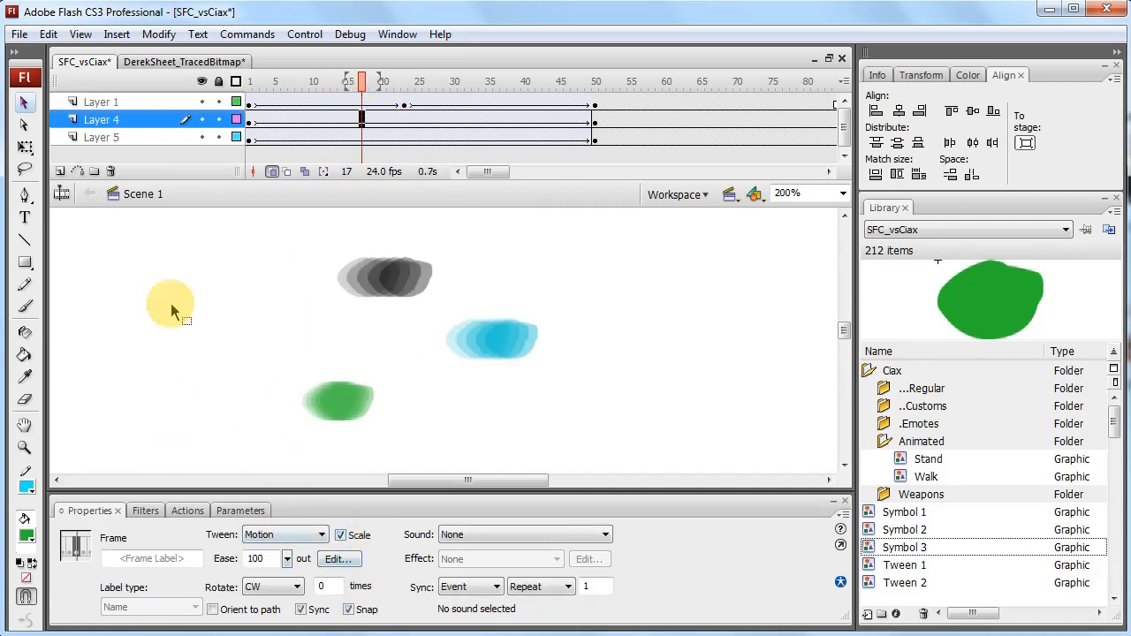
Give Layer 4's tween a custom ease with the curve's start handle pulled straight up to 100% at the first frame
left_click(338, 560)
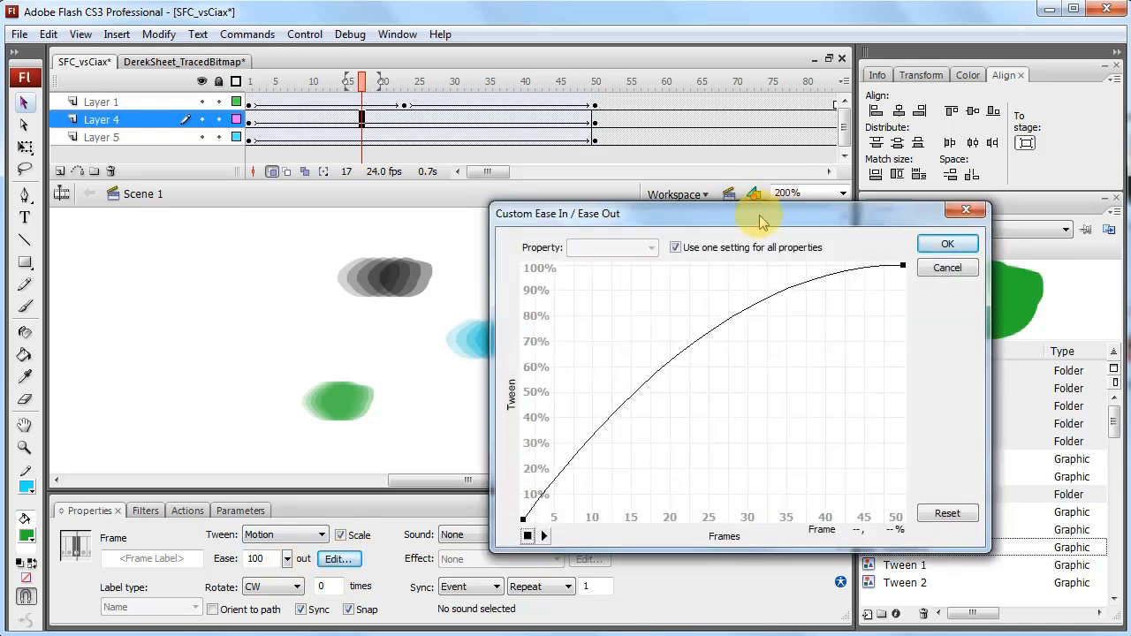
left_click_drag(761, 222, 567, 135)
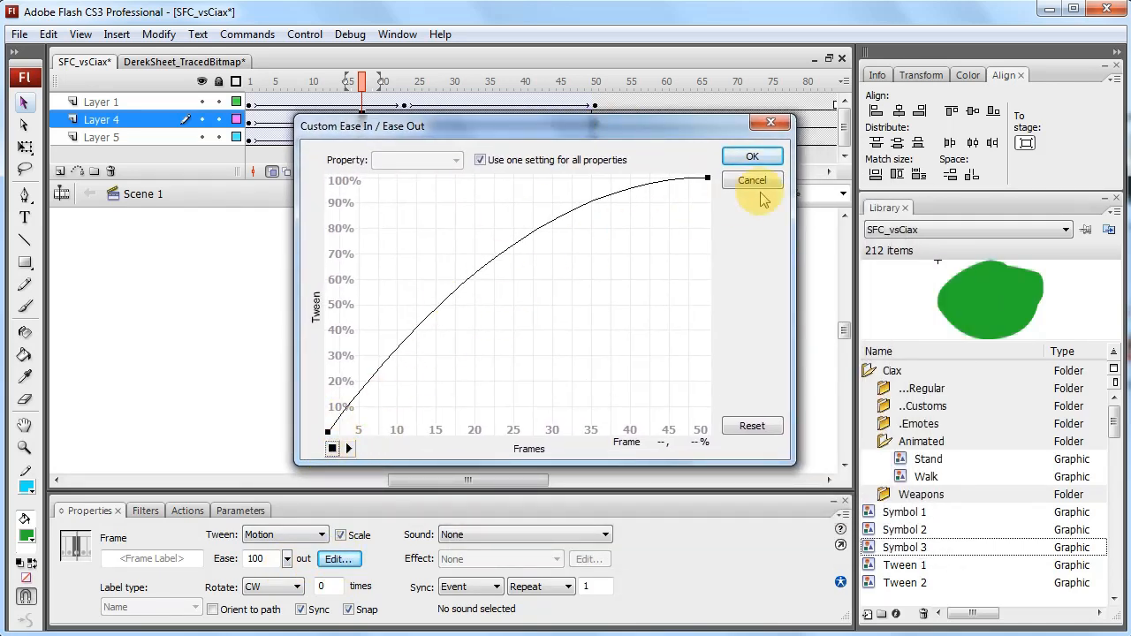
left_click_drag(433, 133, 301, 180)
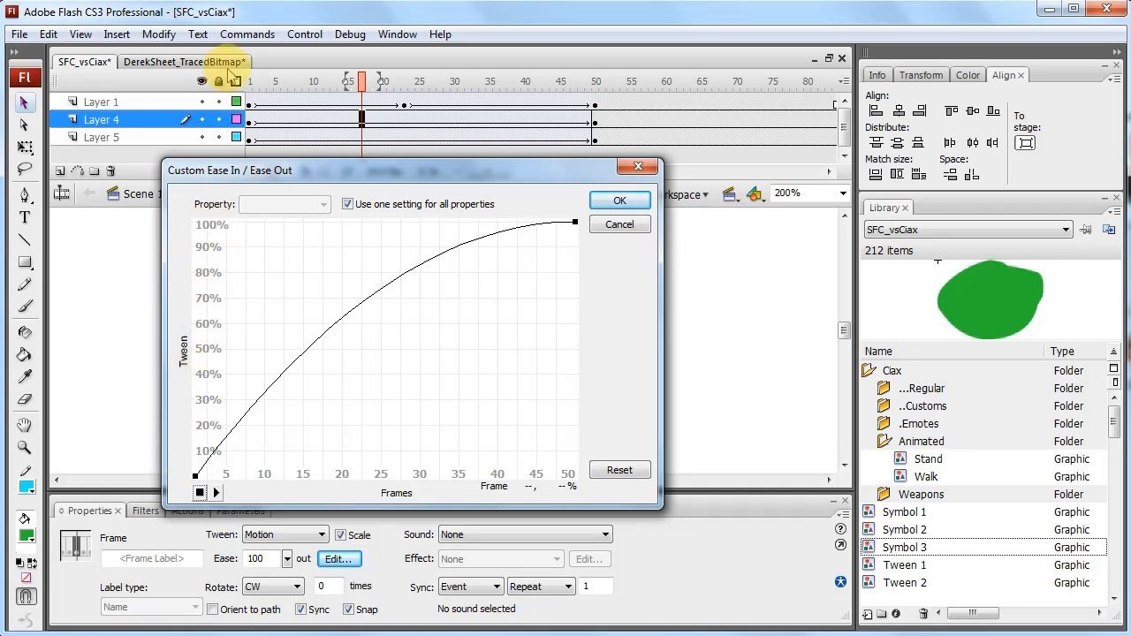
left_click_drag(252, 168, 539, 229)
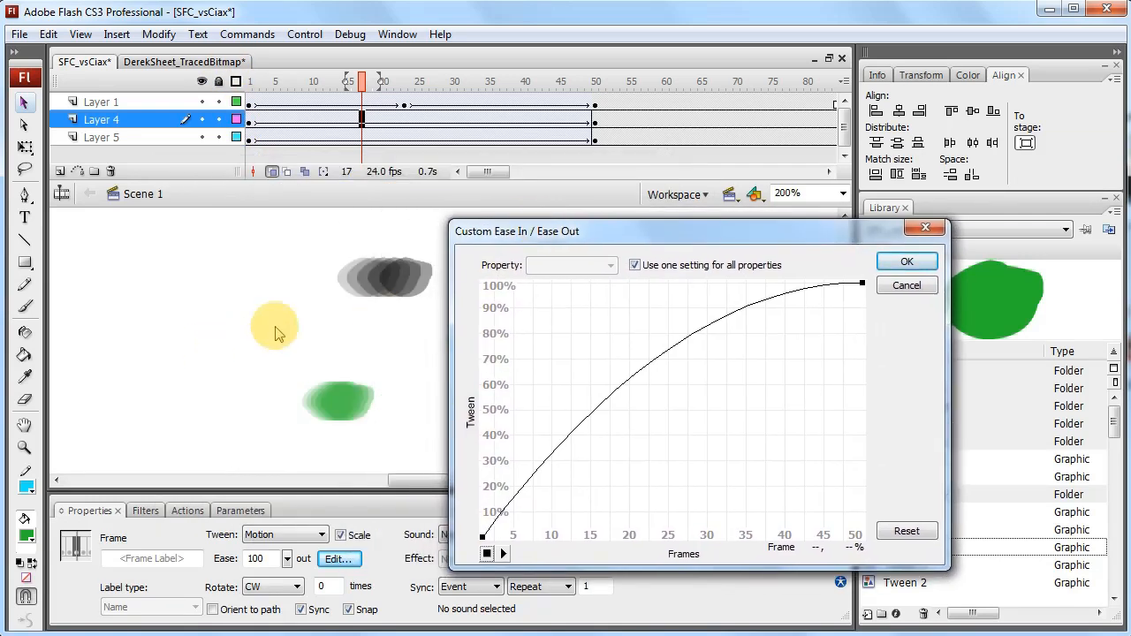
left_click_drag(663, 239, 393, 180)
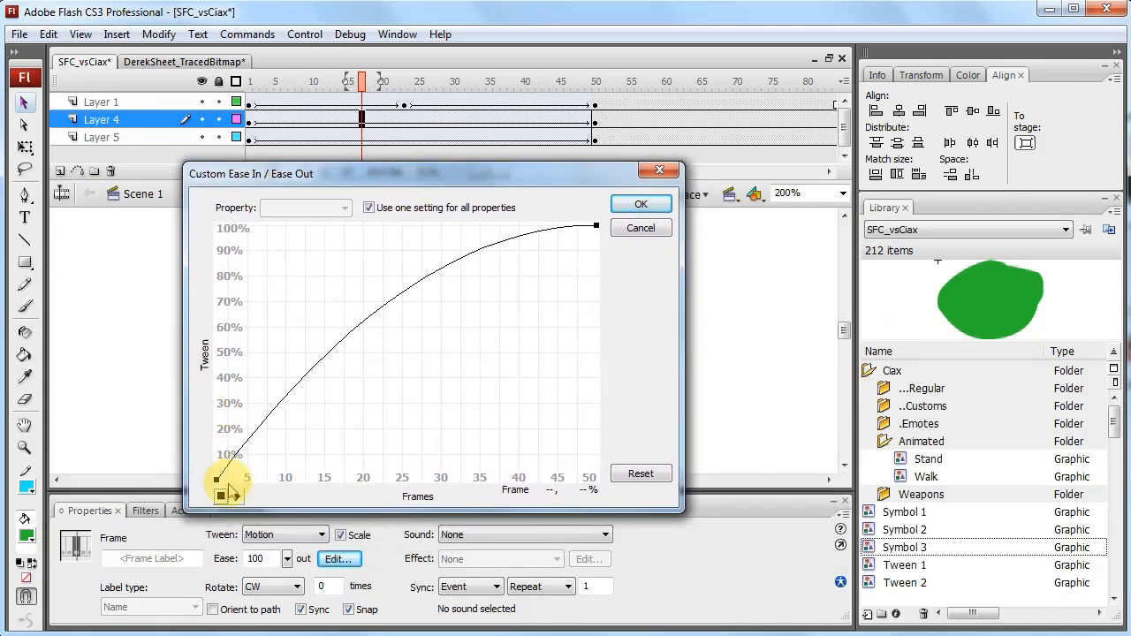
left_click(253, 89)
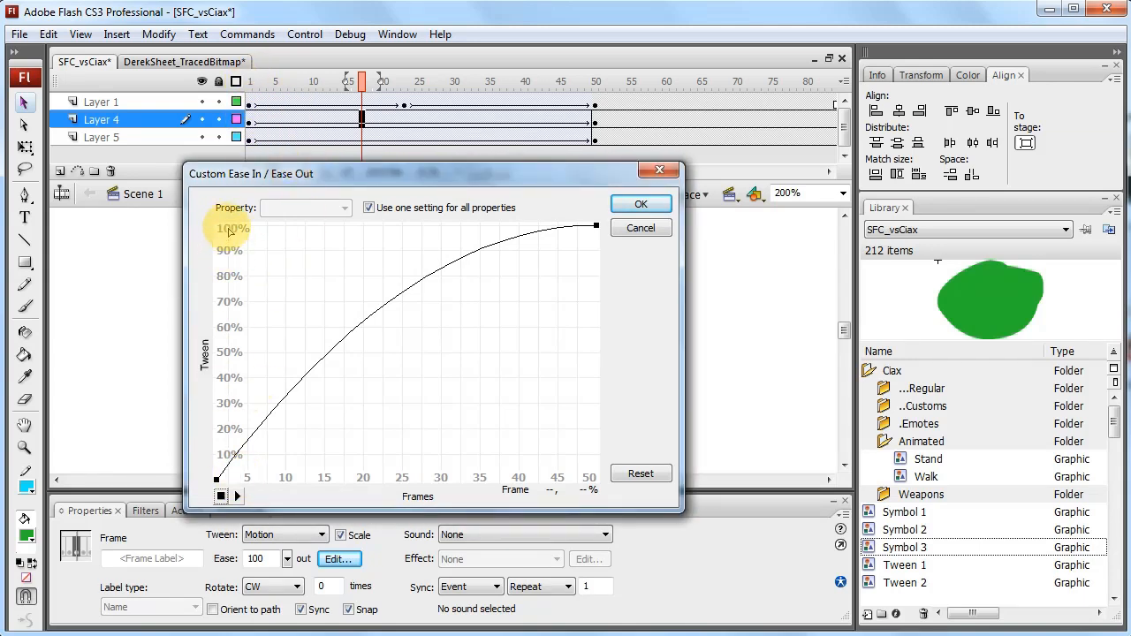
left_click_drag(366, 173, 393, 139)
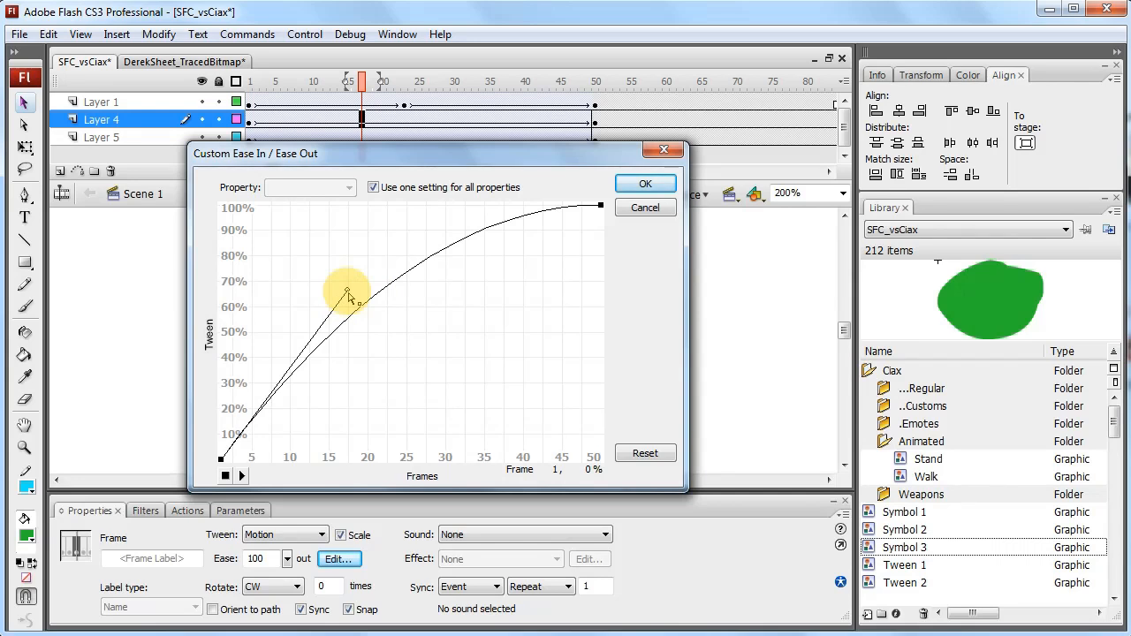
left_click_drag(349, 296, 215, 190)
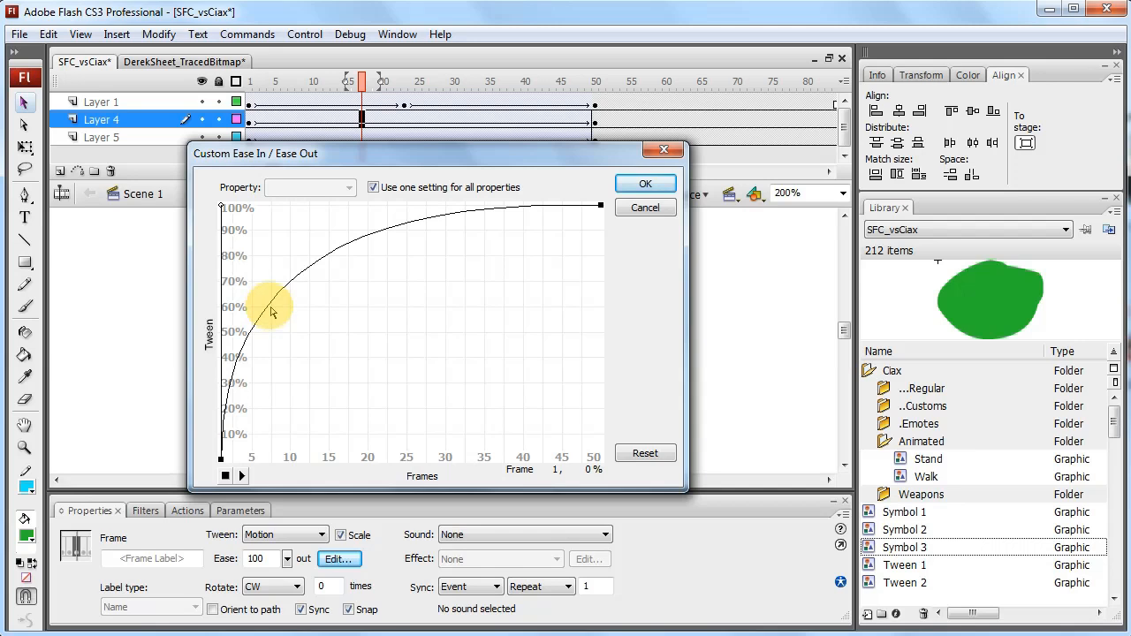
left_click(646, 186)
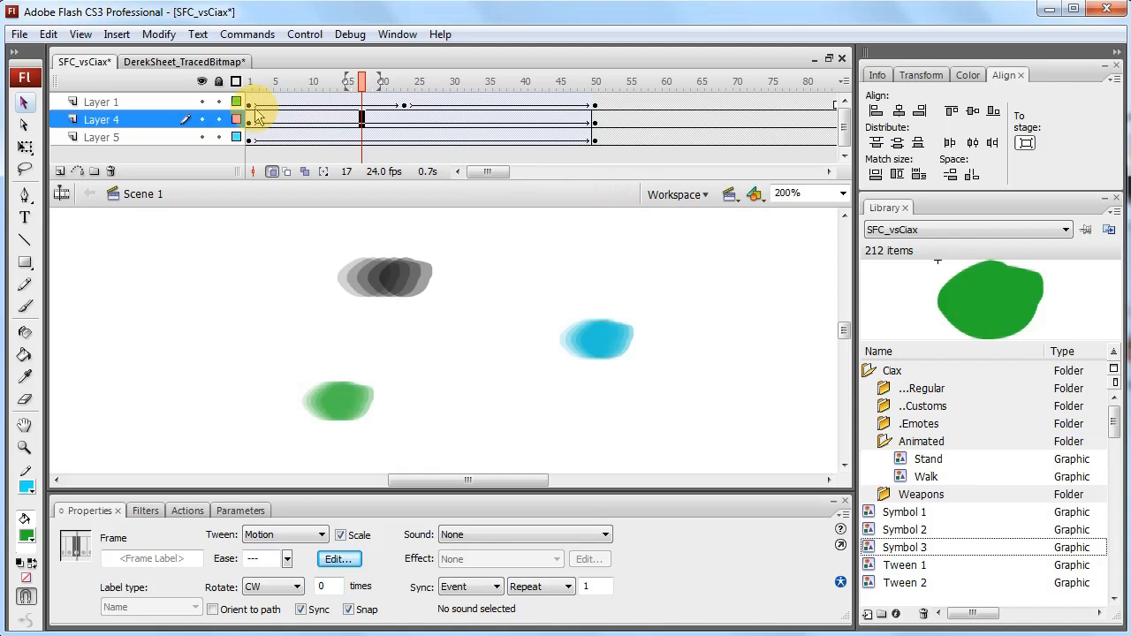
Play the animation from frame 1 several times to review the blue blob's custom-eased motion
left_click(252, 119)
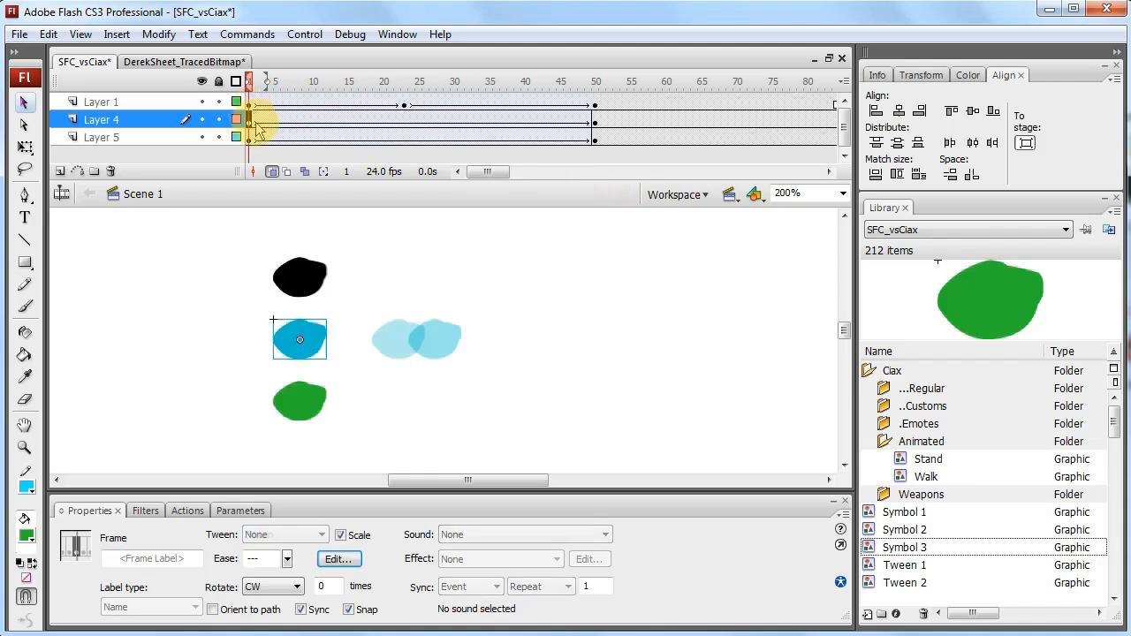
left_click(384, 338)
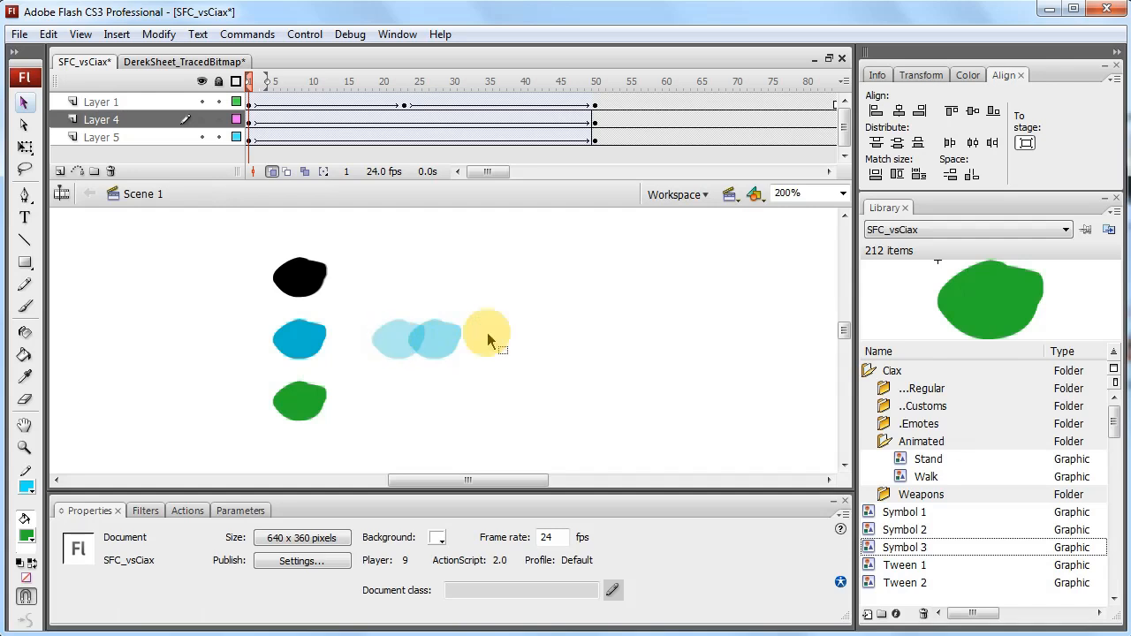
key("Return")
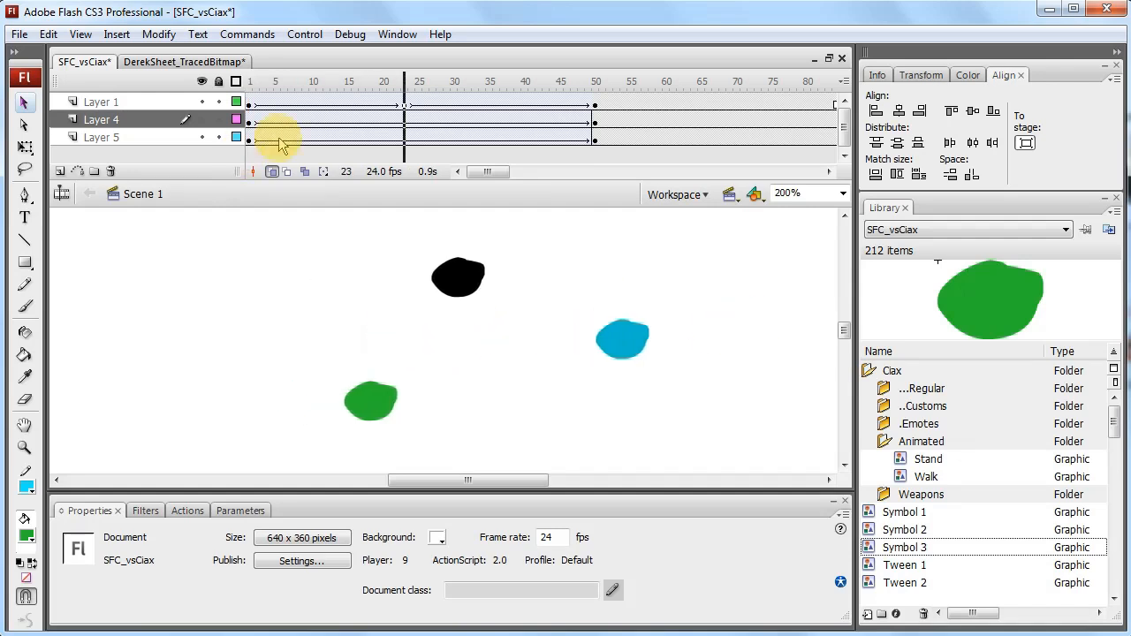
left_click(253, 126)
key("Return")
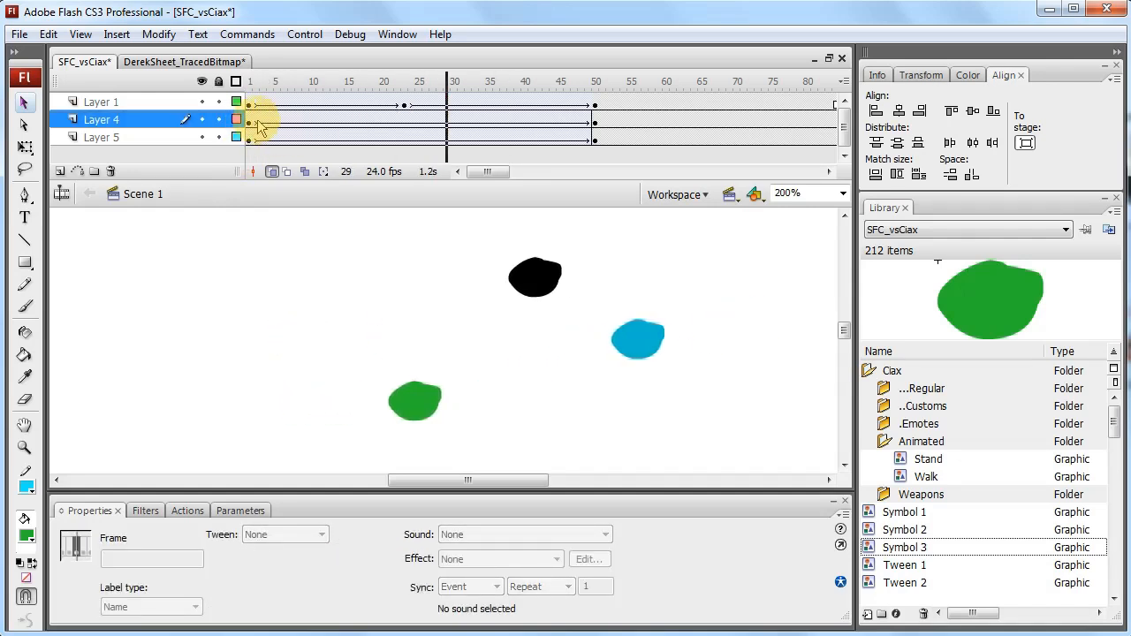
left_click(253, 123)
key("Return")
left_click(253, 123)
key("Return")
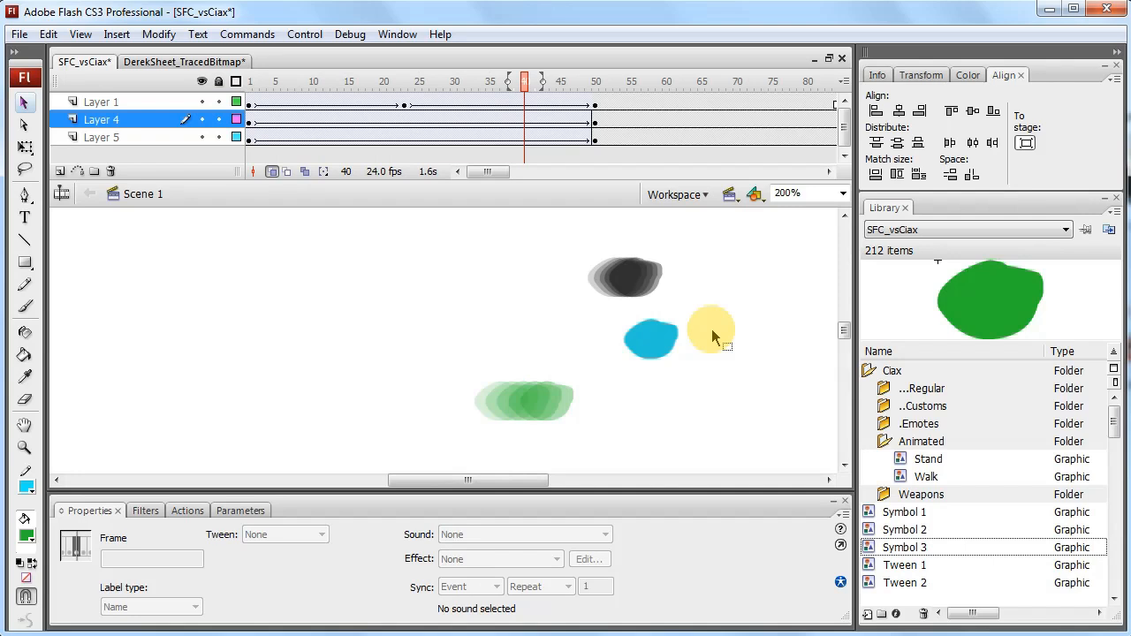
Edit Layer 4's custom ease, moving the curve's start handle to about frame 10, slightly above 80%
left_click(291, 120)
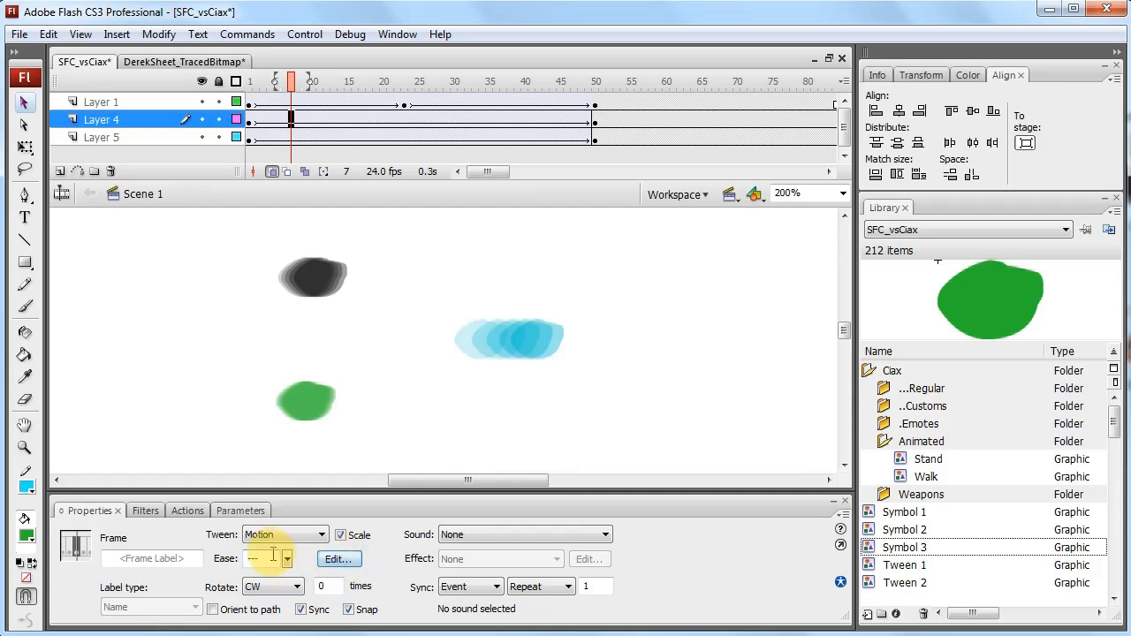
left_click_drag(231, 556, 269, 549)
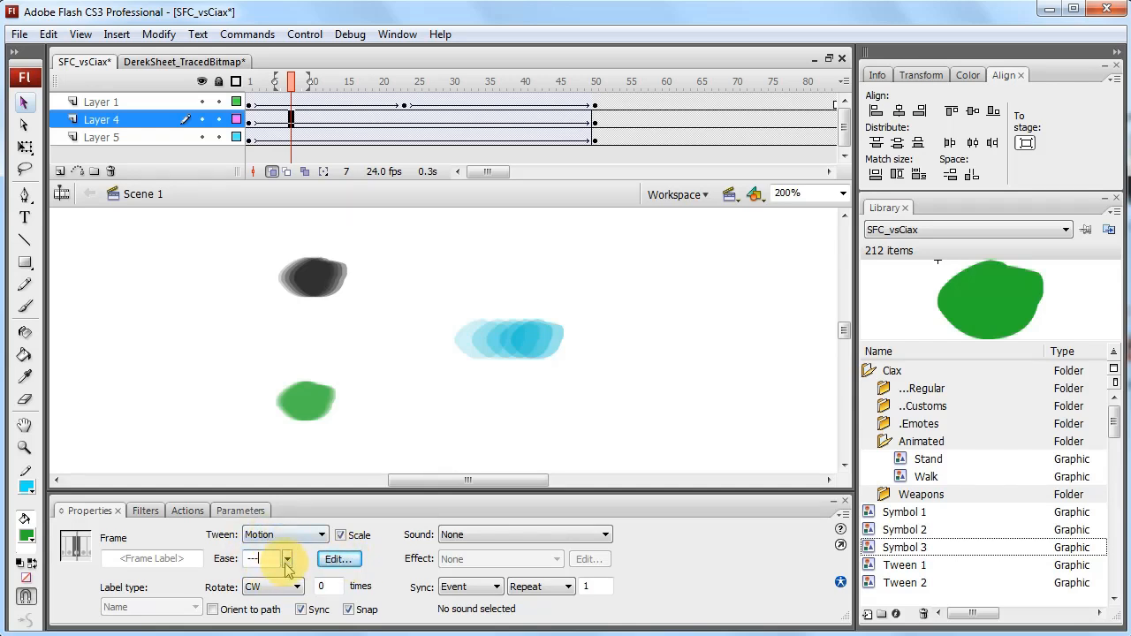
left_click(338, 560)
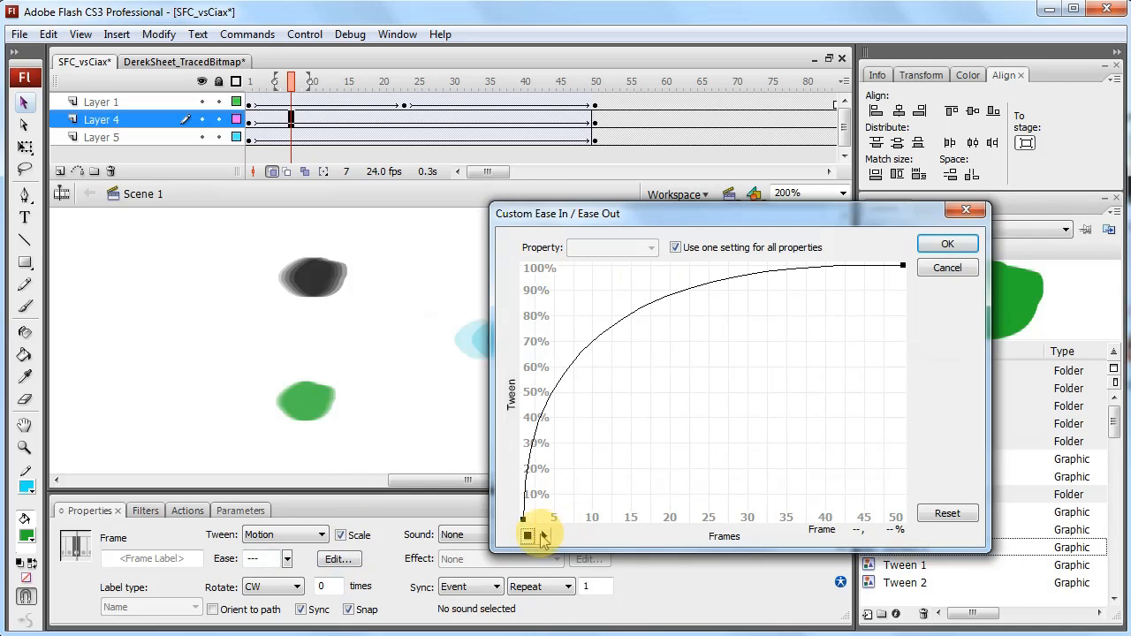
left_click_drag(524, 525, 593, 307)
left_click(946, 244)
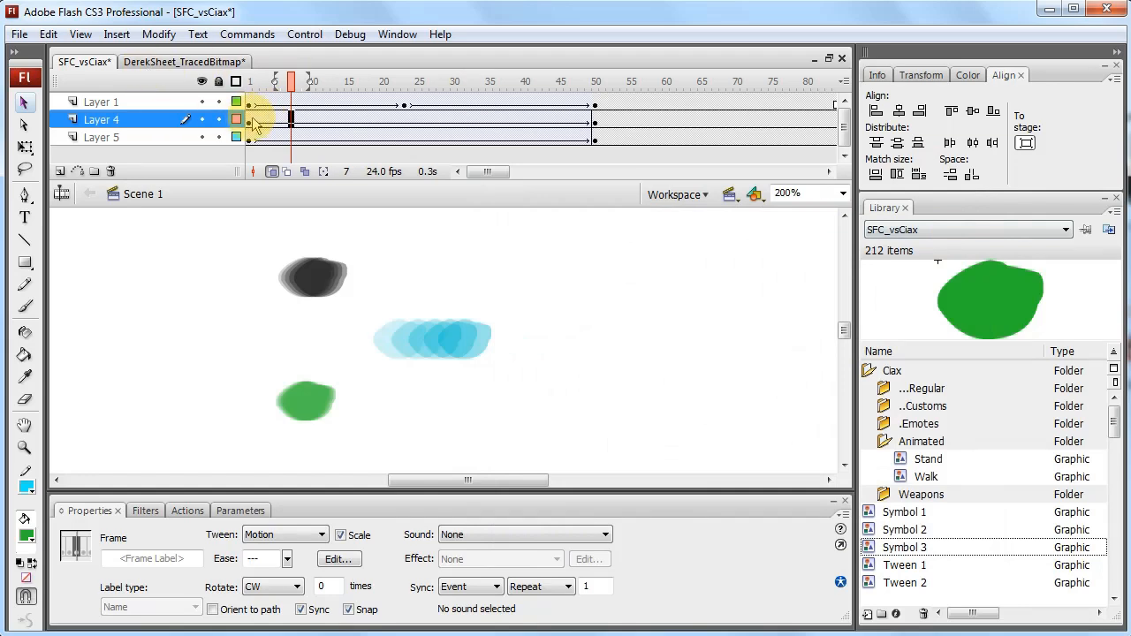
Play the animation from frame 1 to check the blue blob's adjusted easing, ending back at frame 1
left_click(251, 119)
key("Return")
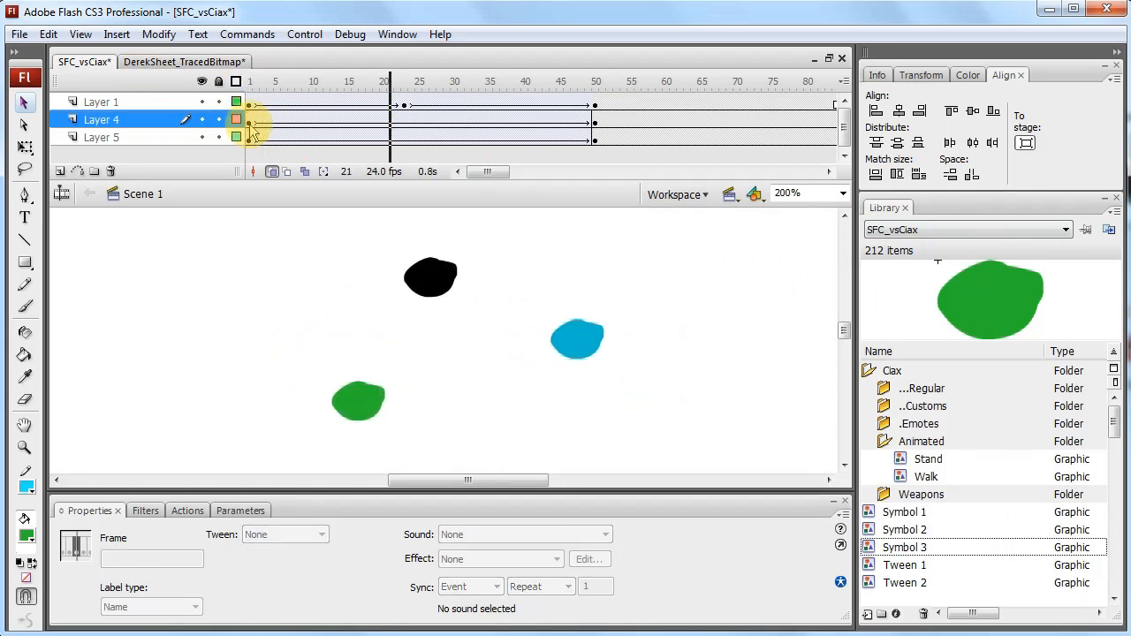
left_click(522, 117)
left_click_drag(527, 123, 157, 95)
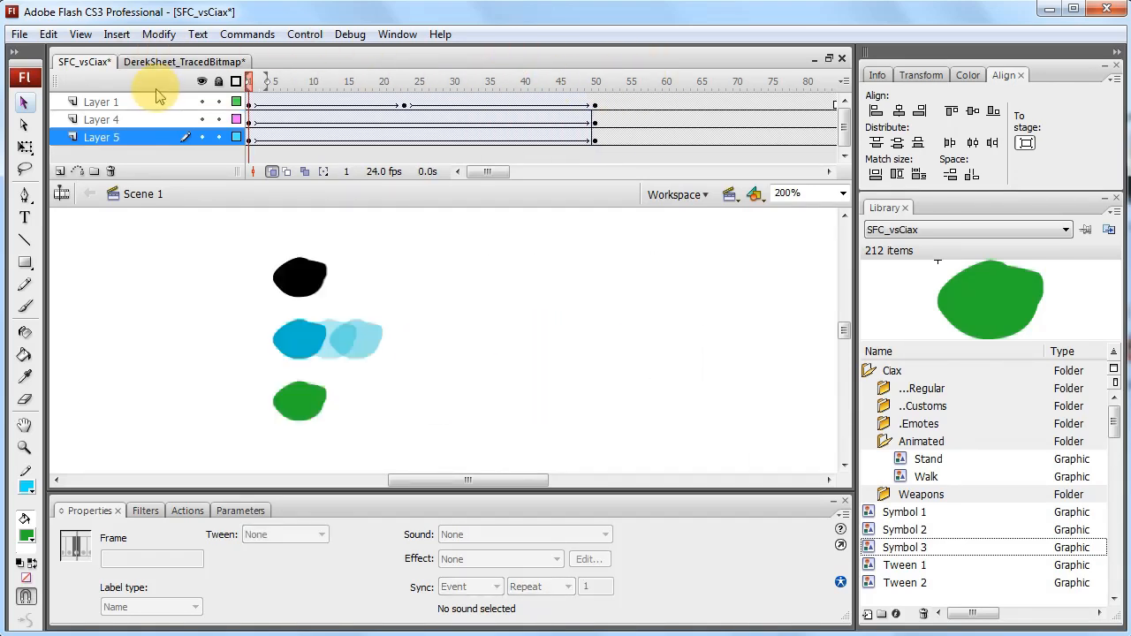
Play the blob animation again from frame 1, stopping at frame 23
key("Return")
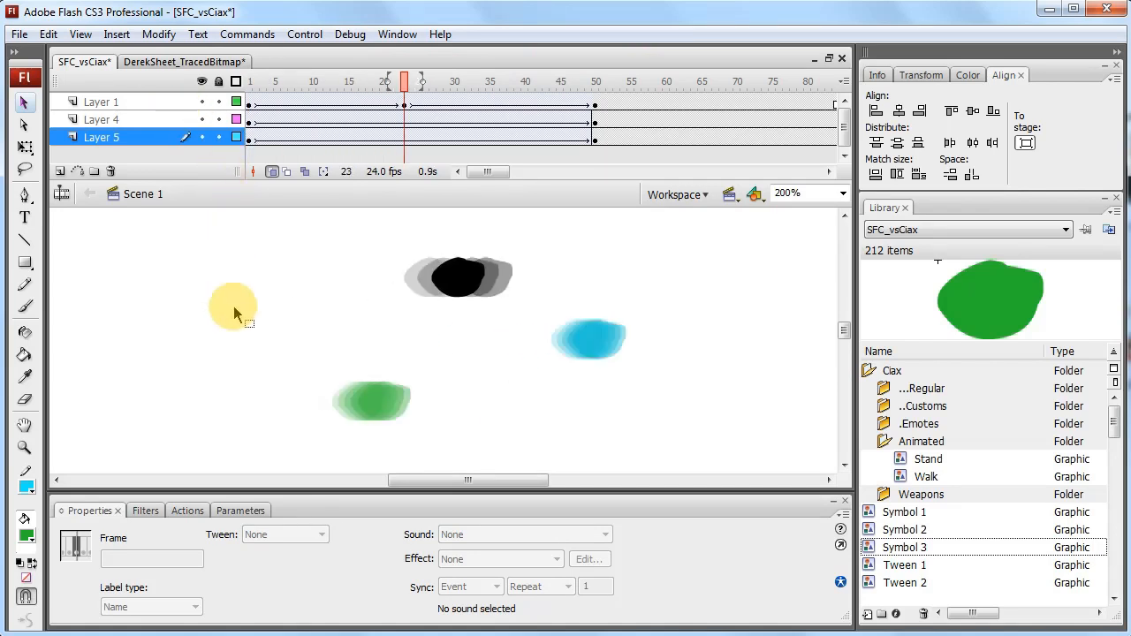
left_click(234, 314)
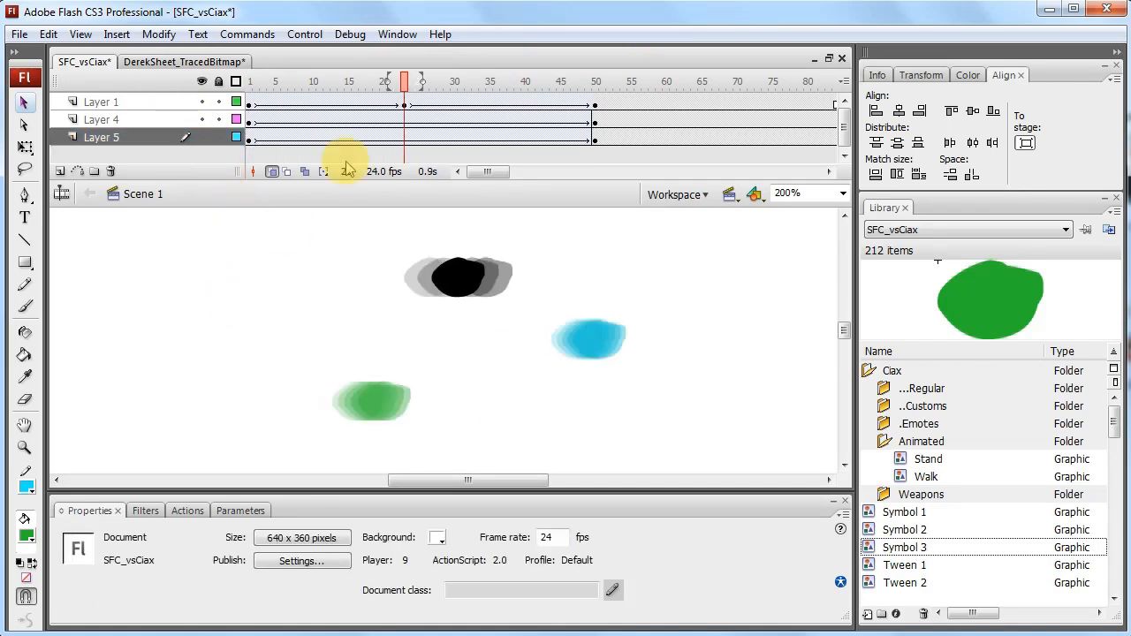
Add a new empty layer and delete the three blob layers, Layer 1, Layer 4 and Layer 5
left_click(59, 171)
left_click_drag(114, 141, 96, 101)
left_click(96, 118)
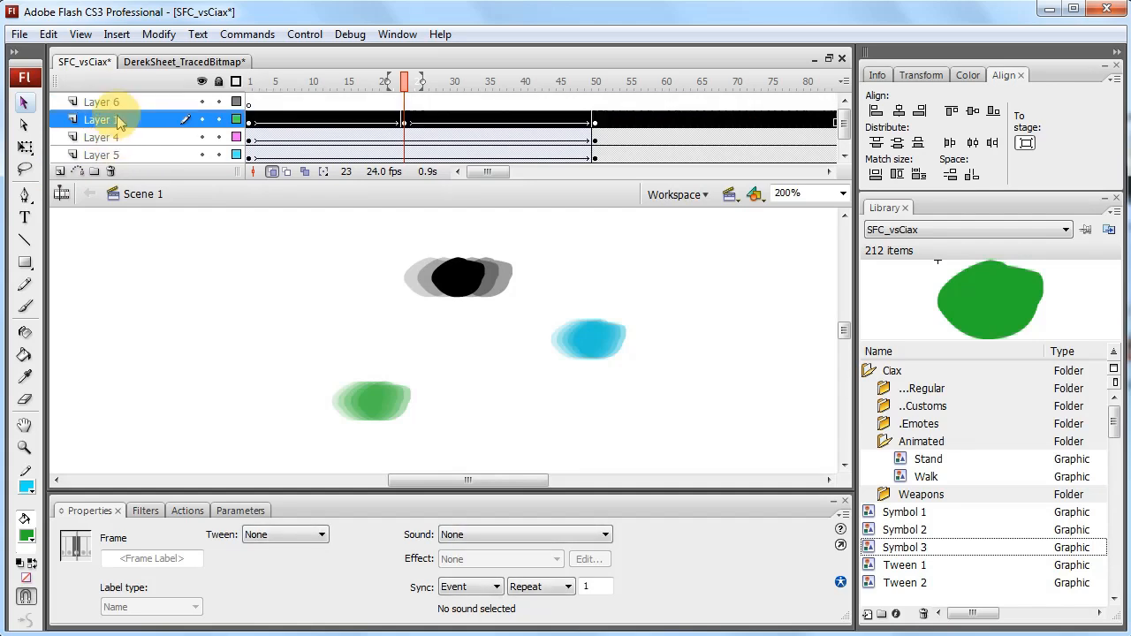
left_click(99, 153)
left_click(111, 172)
left_click(112, 171)
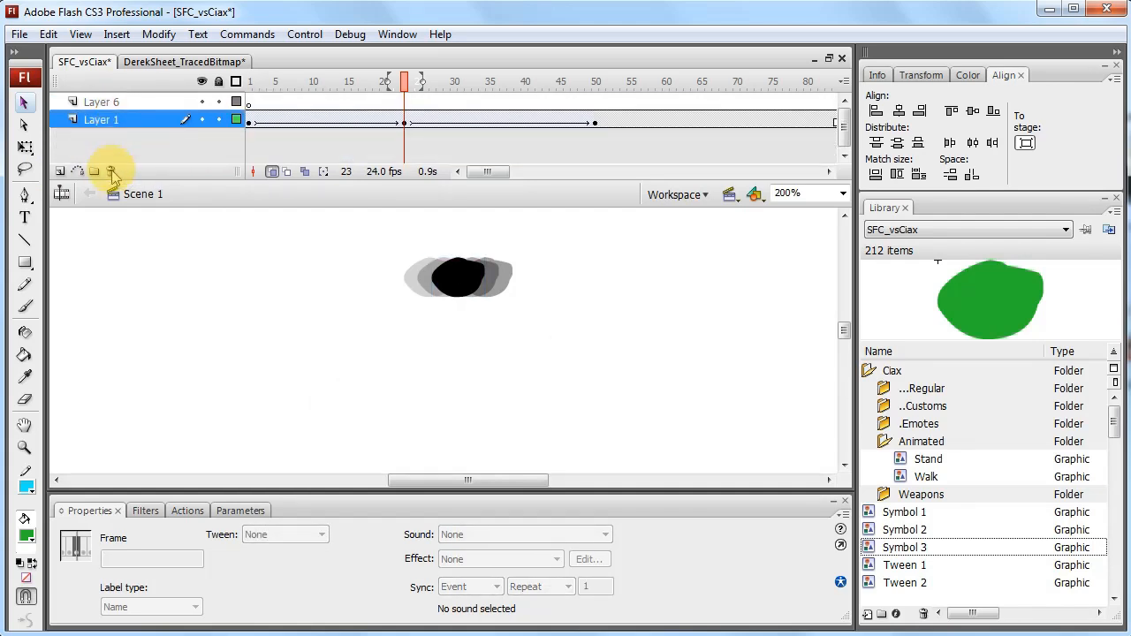
left_click(112, 172)
left_click(59, 171)
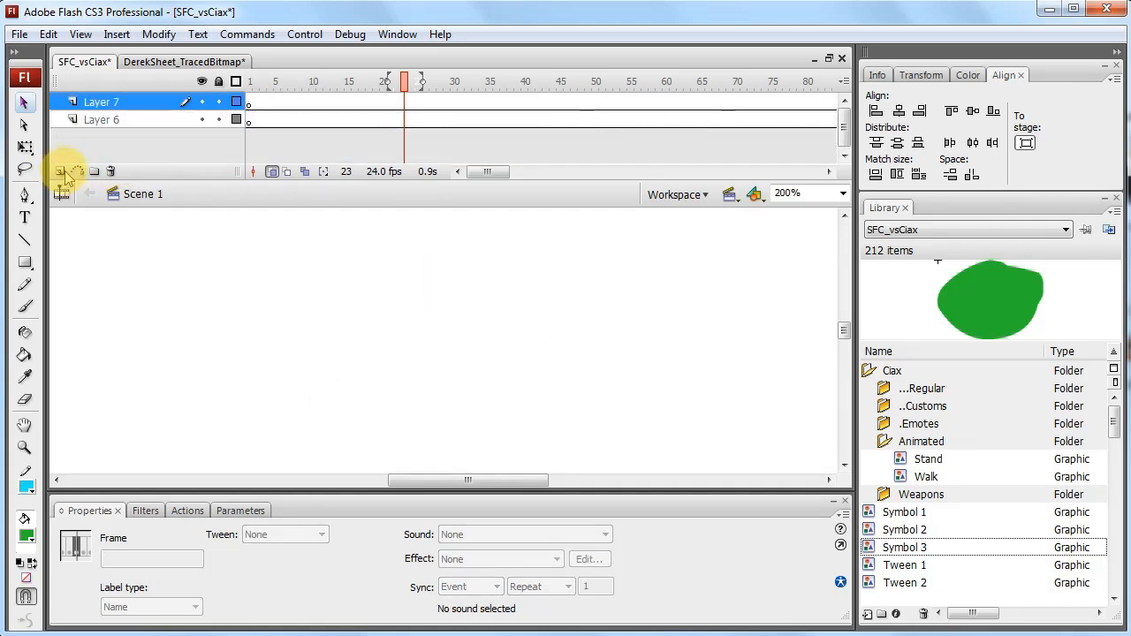
left_click(112, 171)
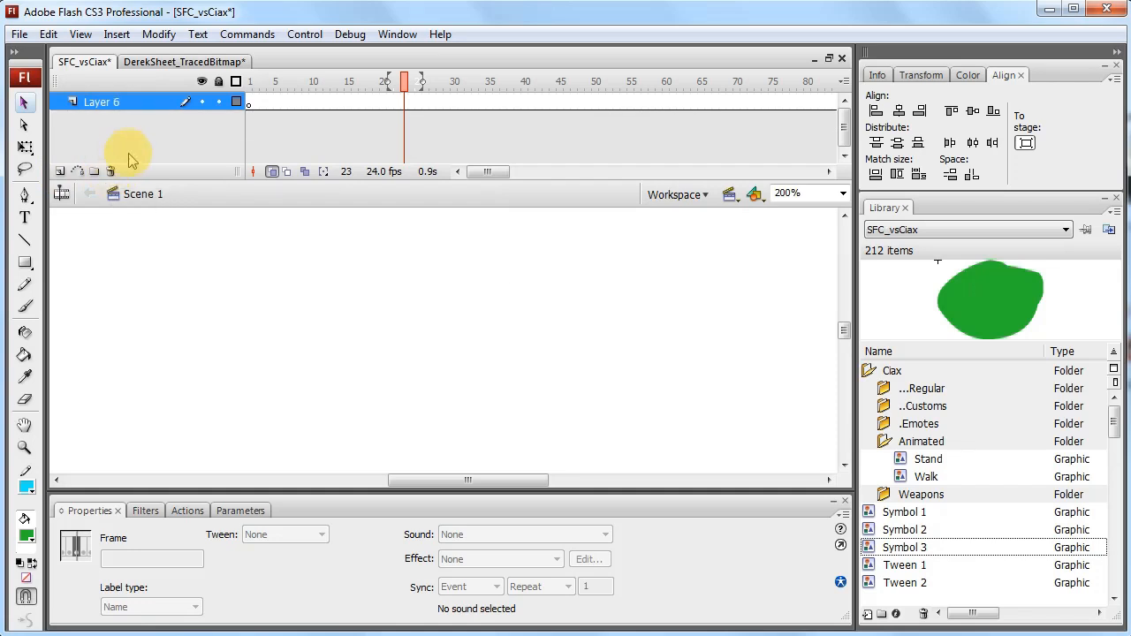
Try drawing a green rectangle with a light-blue stroke on Layer 6, and undo it
left_click(254, 102)
key("ctrl+1")
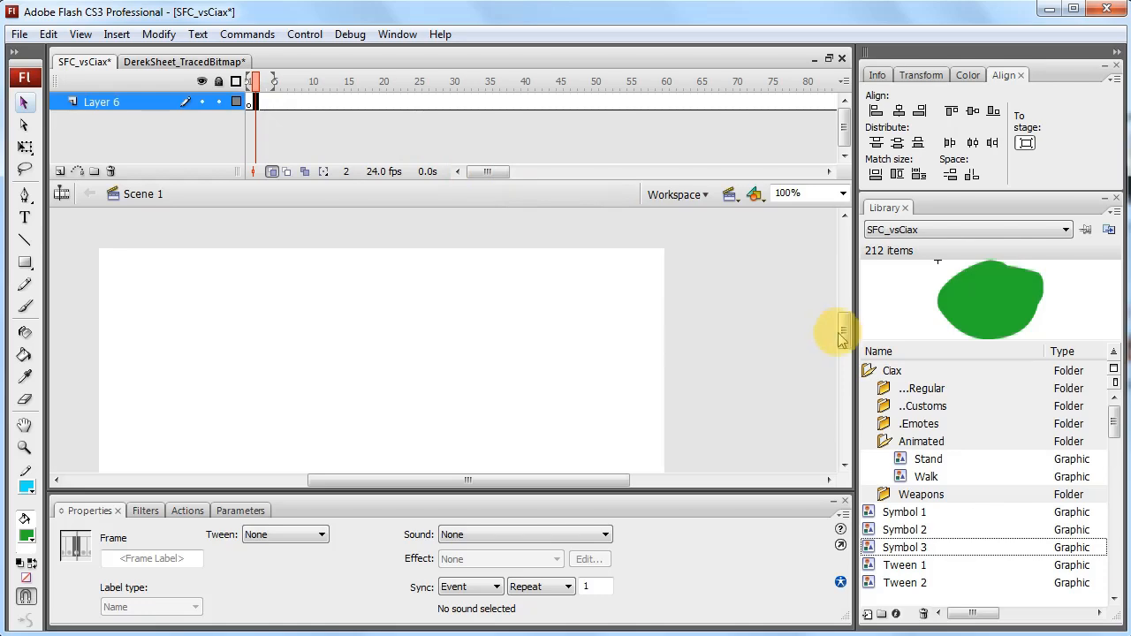
left_click_drag(845, 323, 845, 340)
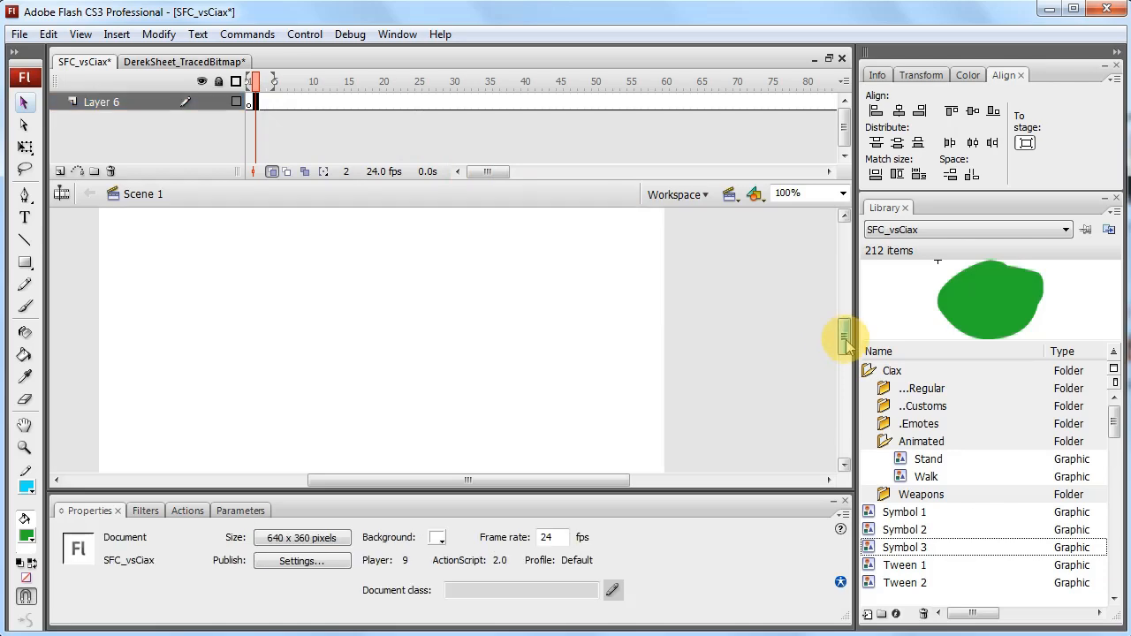
left_click(26, 263)
left_click(236, 533)
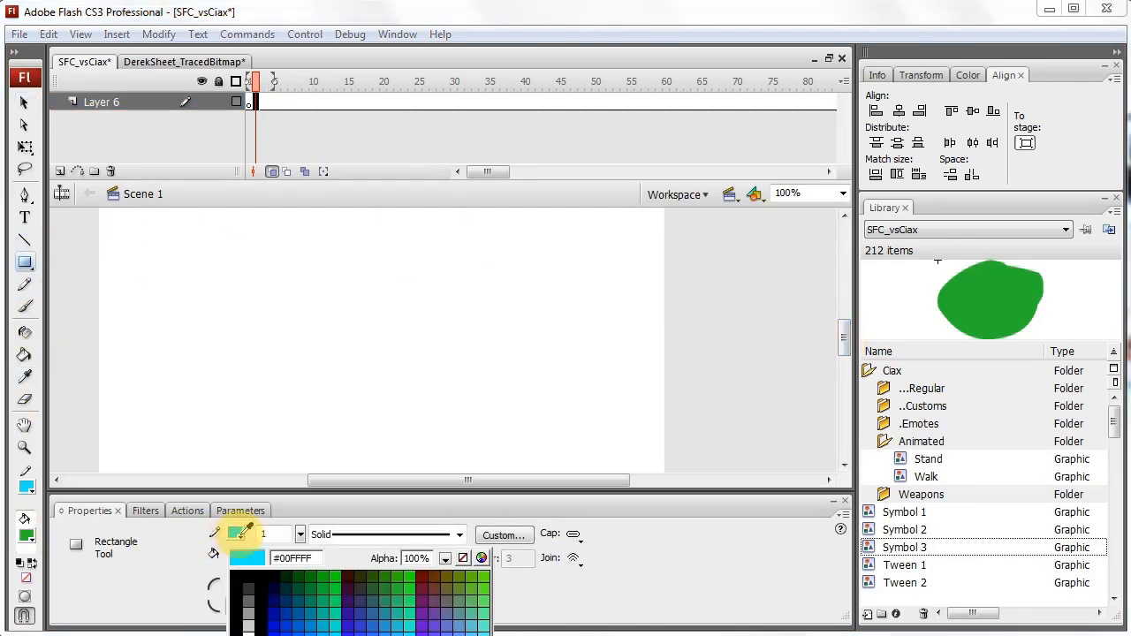
left_click(235, 532)
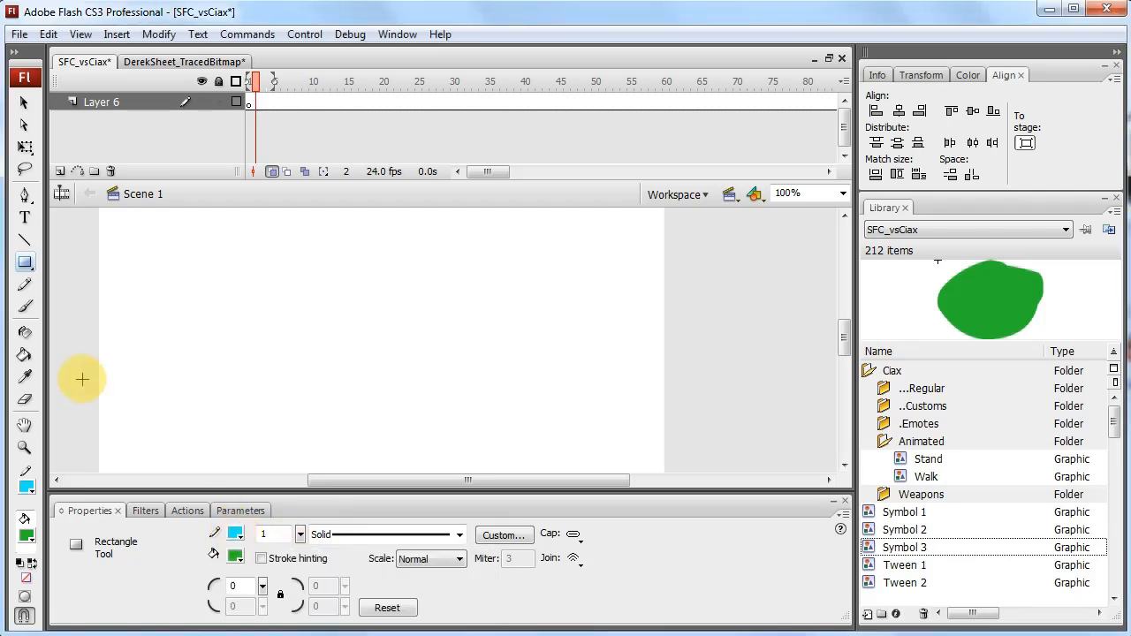
left_click_drag(237, 268, 416, 379)
key("ctrl+z")
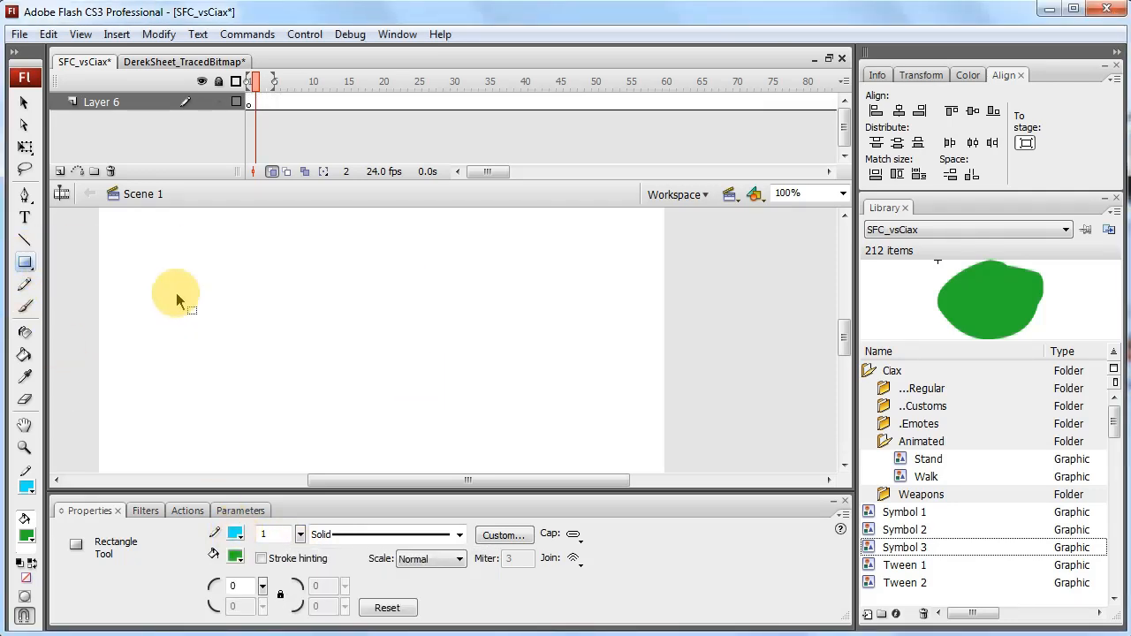
Set the rectangle stroke to none, draw a trial green rectangle without an outline, and undo it
left_click(236, 533)
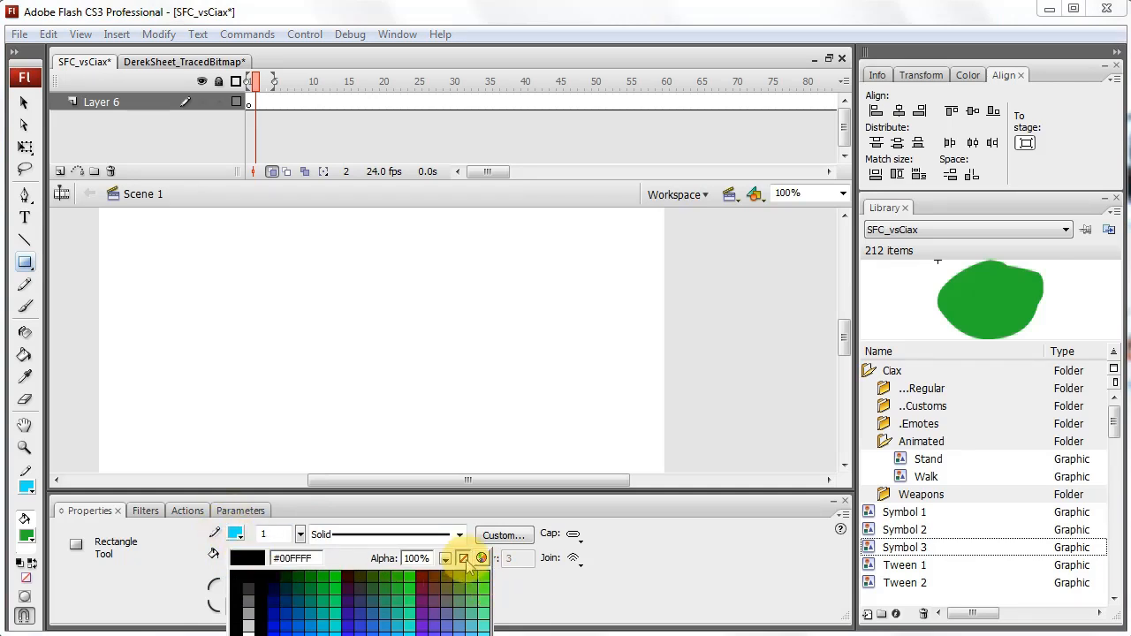
left_click(463, 559)
left_click_drag(211, 255, 368, 334)
key("ctrl+z")
Draw a black-filled rectangle without a stroke on the stage, about 156 by 86 px
left_click(235, 557)
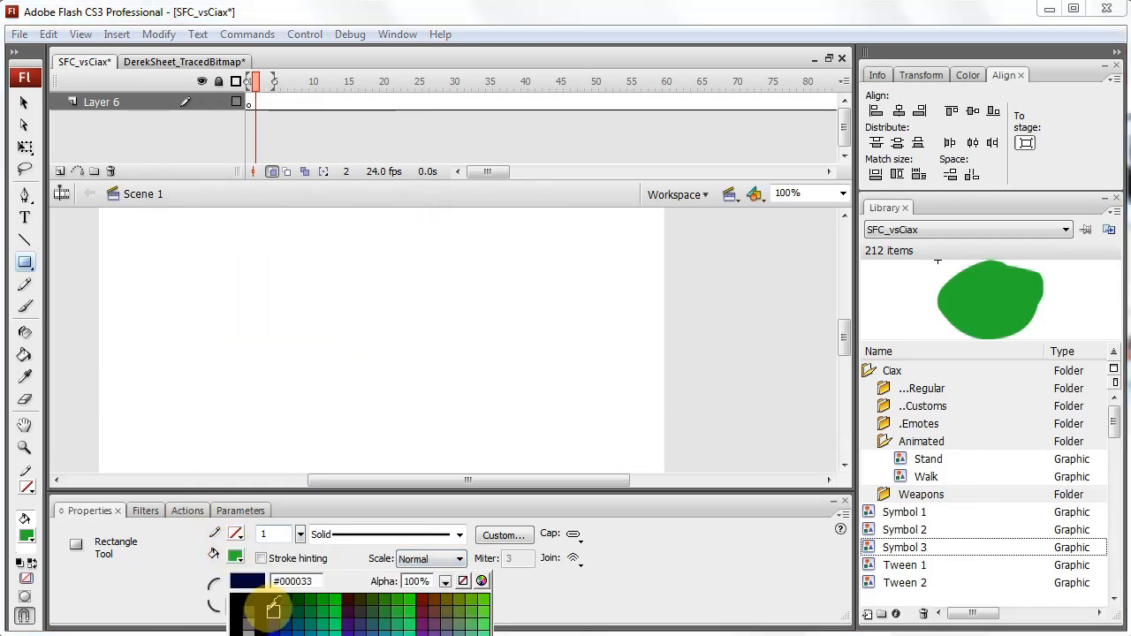
left_click(263, 610)
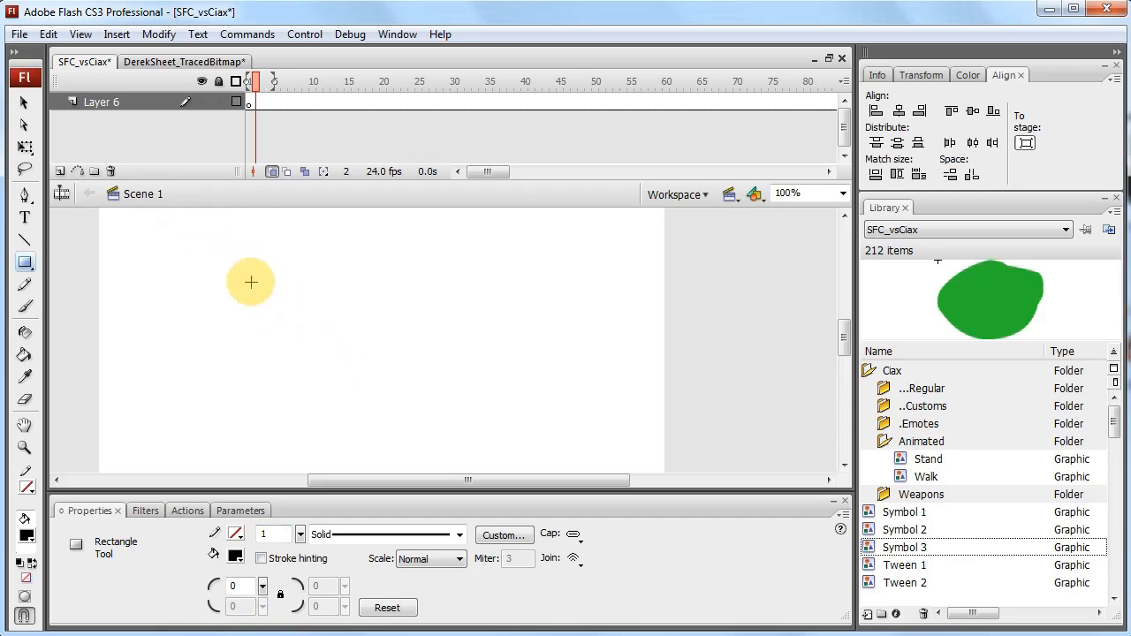
left_click_drag(238, 272, 377, 348)
key("v")
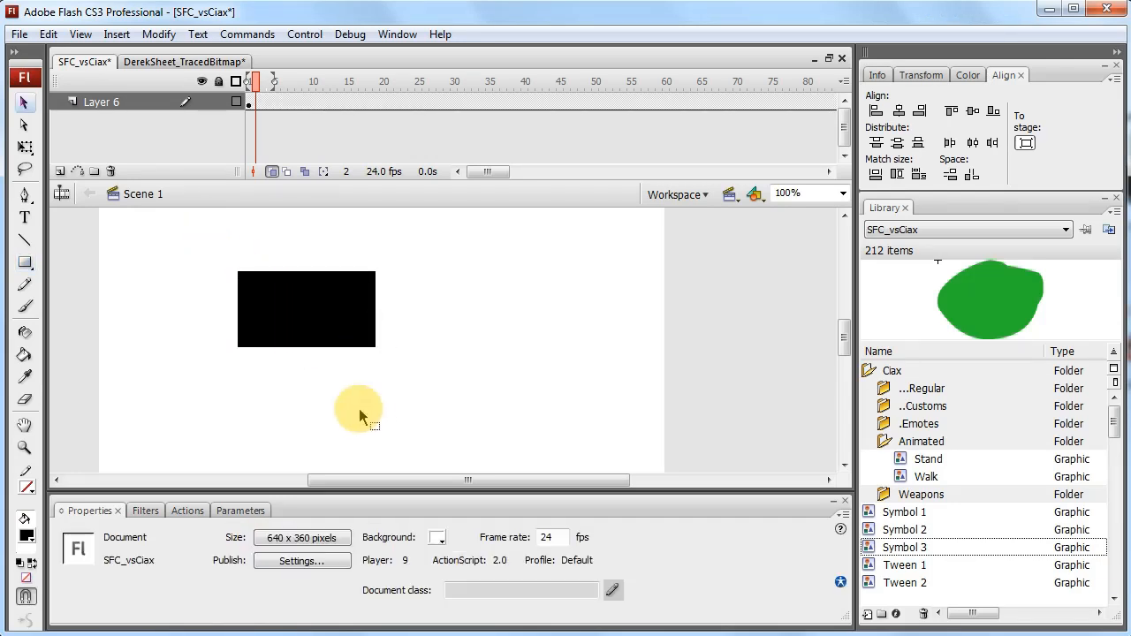
Match the black rectangle's width and height to the 640 x 360 px stage
left_click(330, 299)
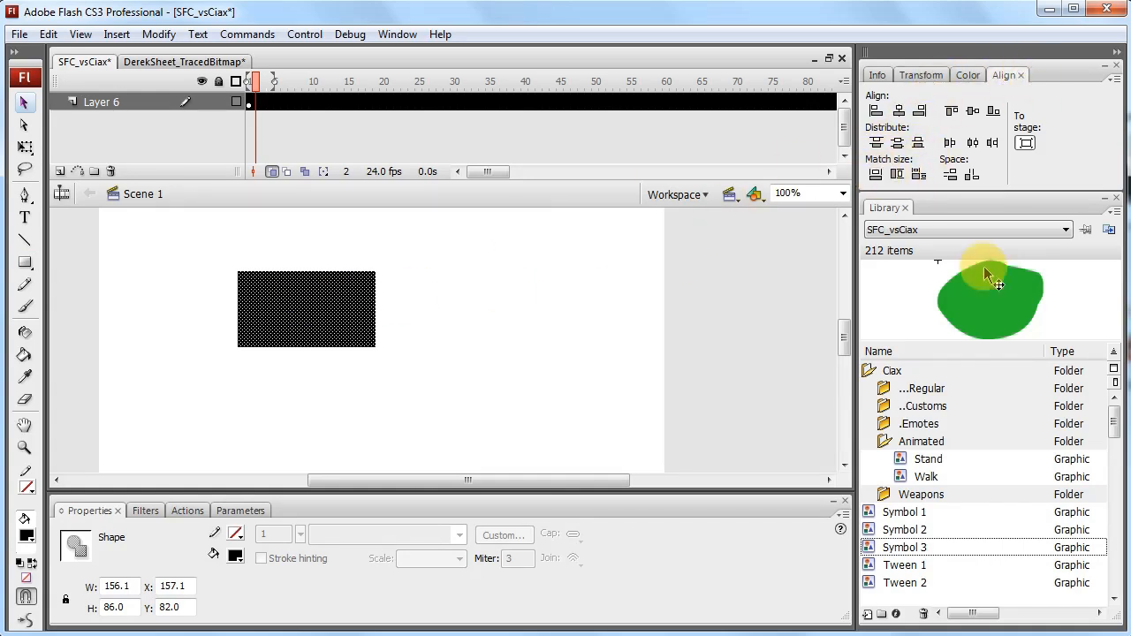
left_click(875, 173)
left_click(897, 173)
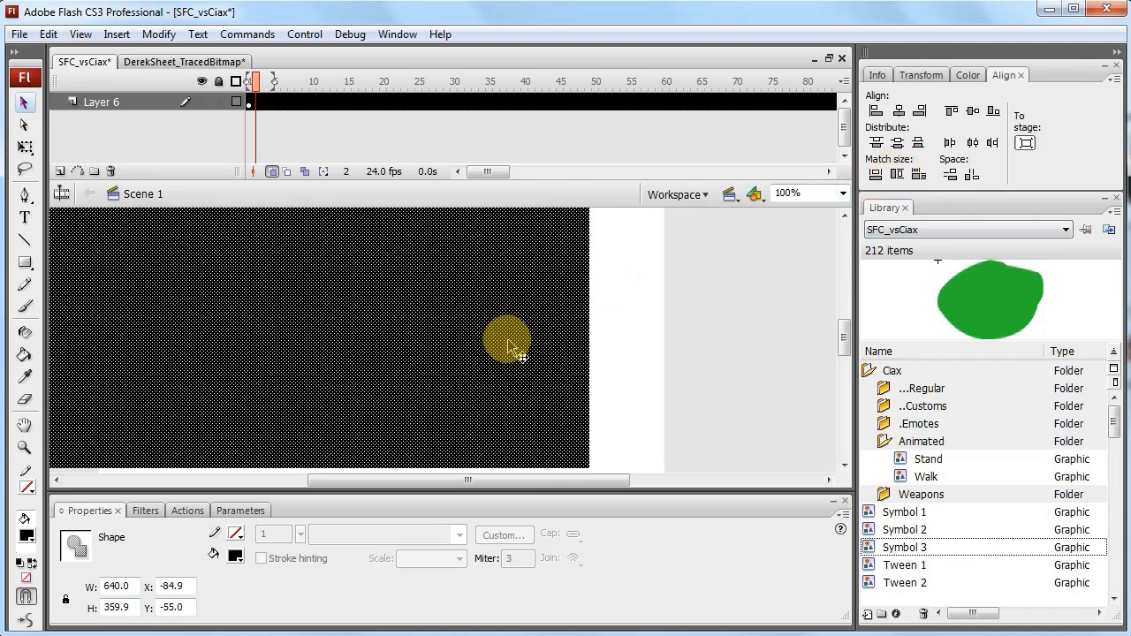
key("ctrl+minus")
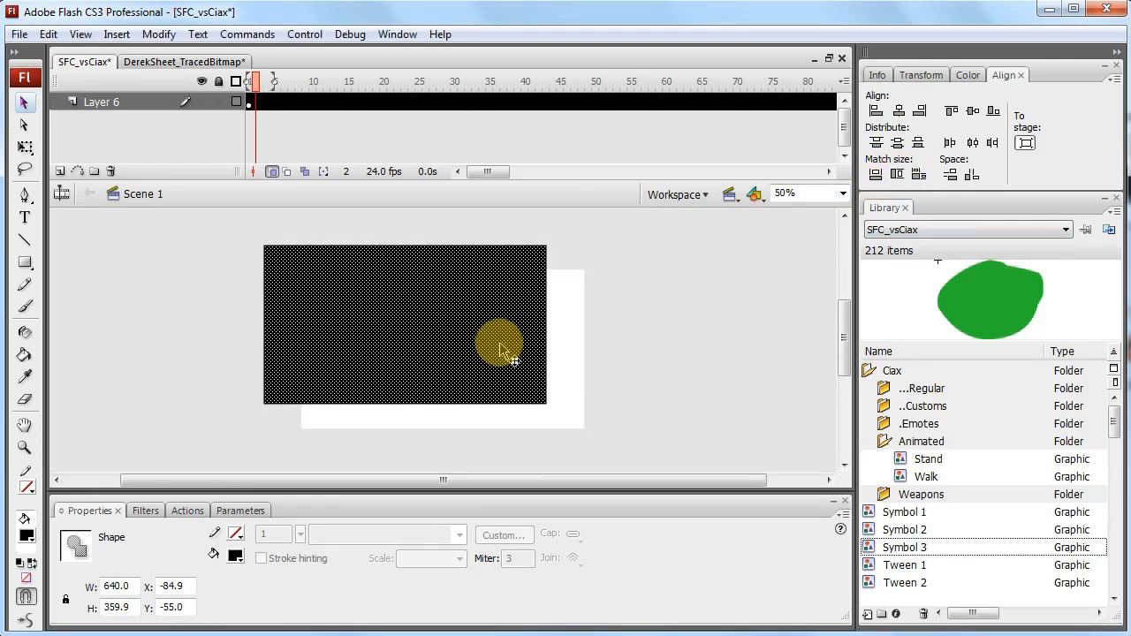
Align the black rectangle to the stage's left and top edges so it covers the whole stage
left_click_drag(467, 341, 388, 337)
left_click_drag(383, 348, 413, 311)
left_click(876, 112)
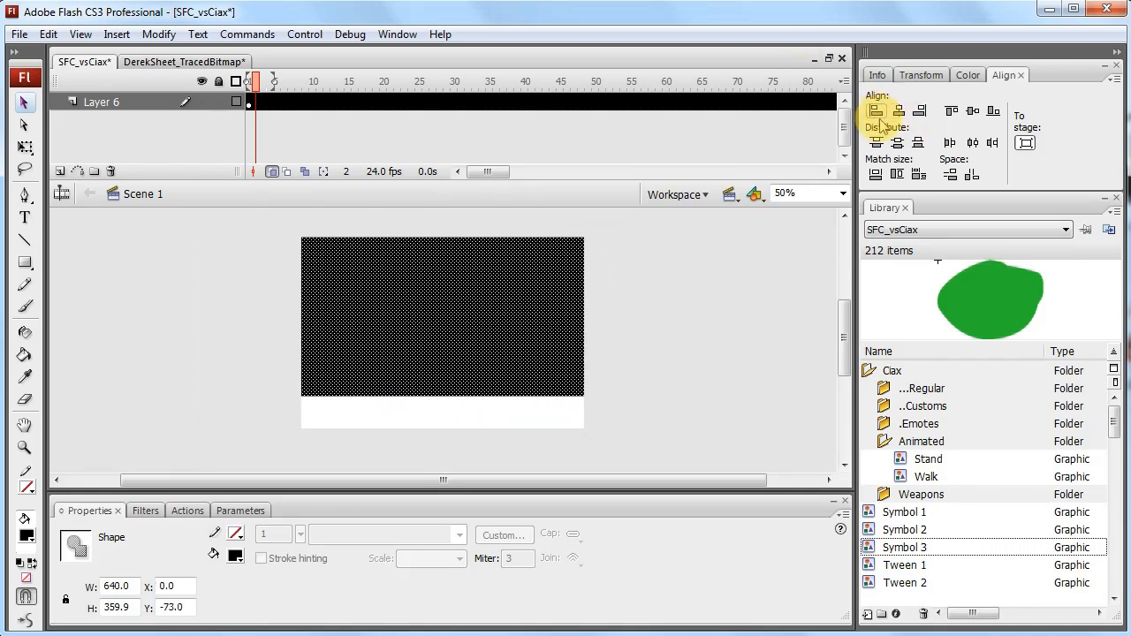
left_click(876, 142)
left_click(707, 335)
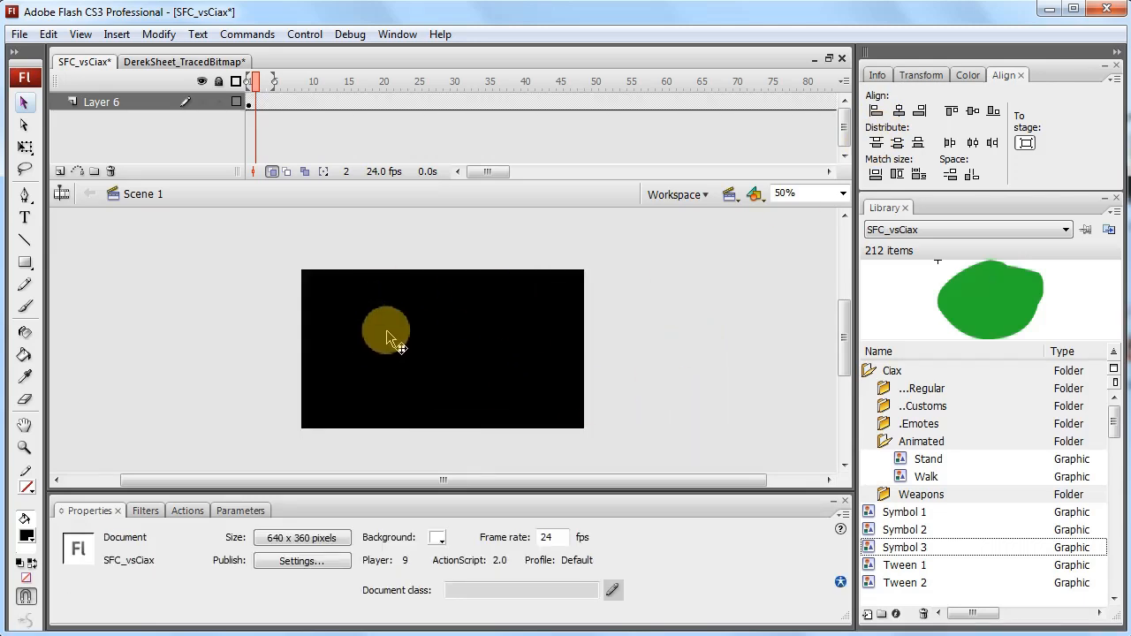
Convert the black rectangle to a graphic symbol named BlackFade
left_click(386, 331)
key("F8")
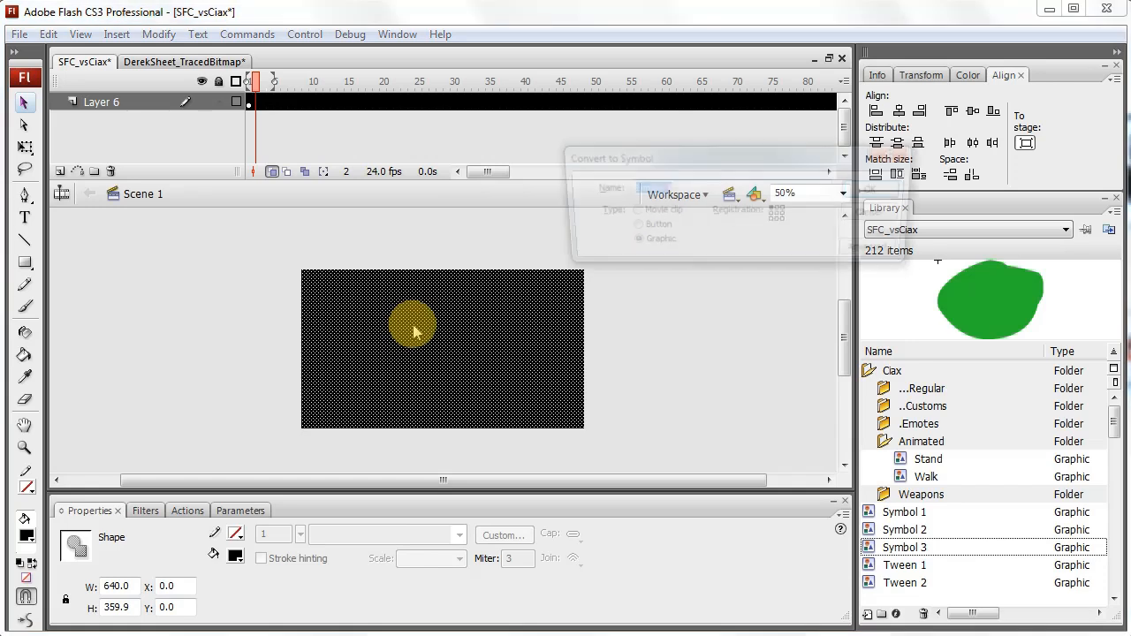
type("Bla")
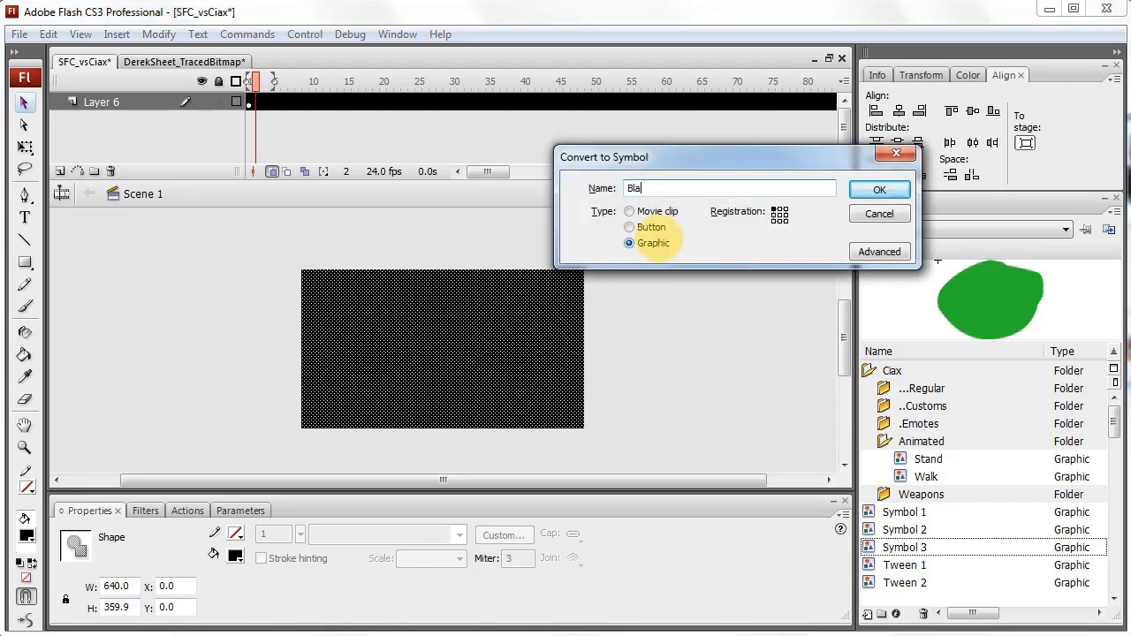
type("ckFade")
key("Return")
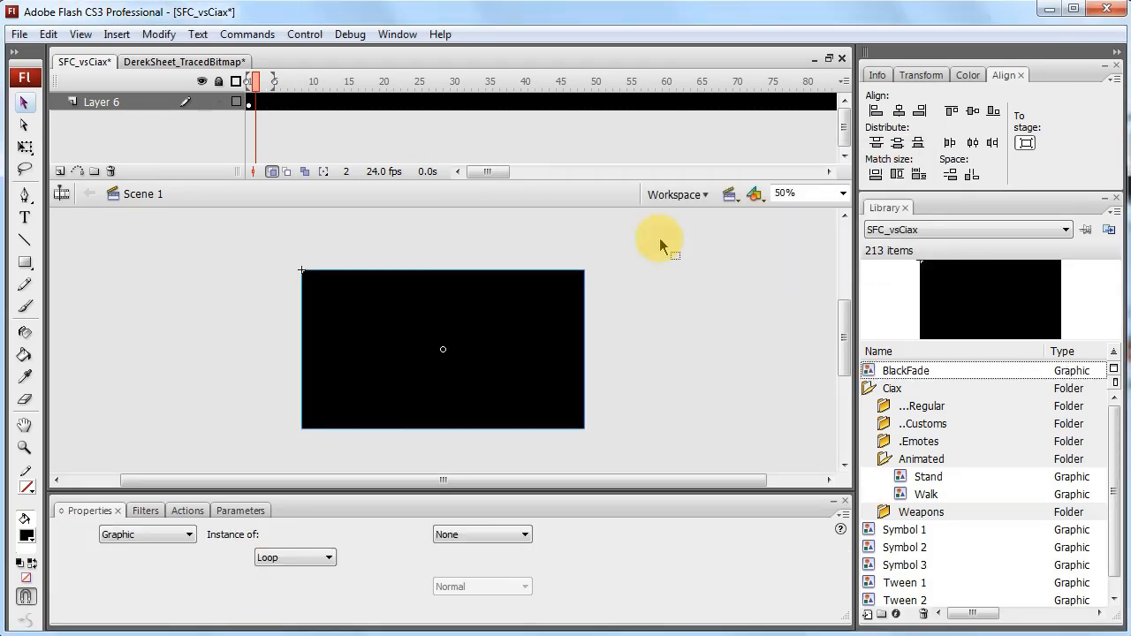
Insert a keyframe at frame 30 of Layer 6 and set the BlackFade instance's alpha to 0% there
left_click(411, 137)
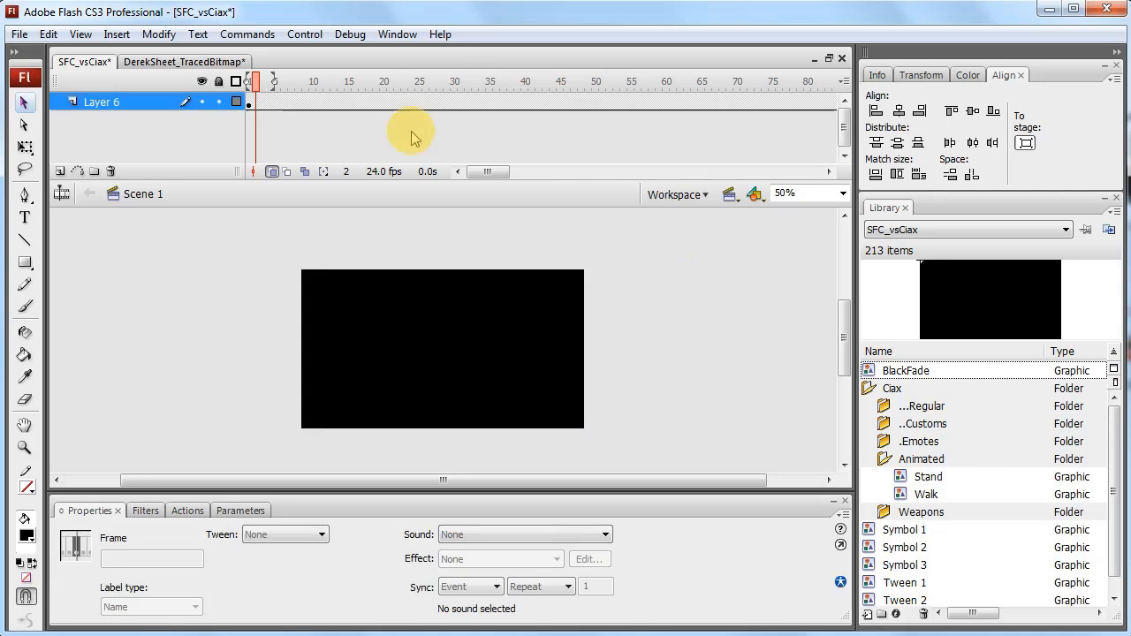
left_click(454, 101)
key("F6")
left_click(490, 318)
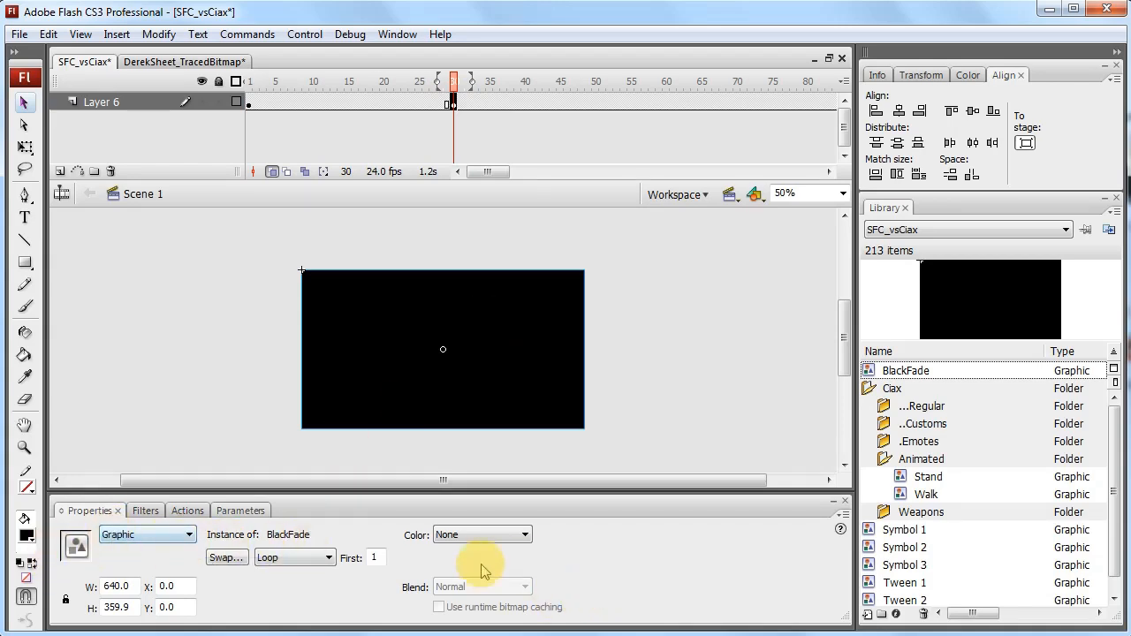
left_click(481, 537)
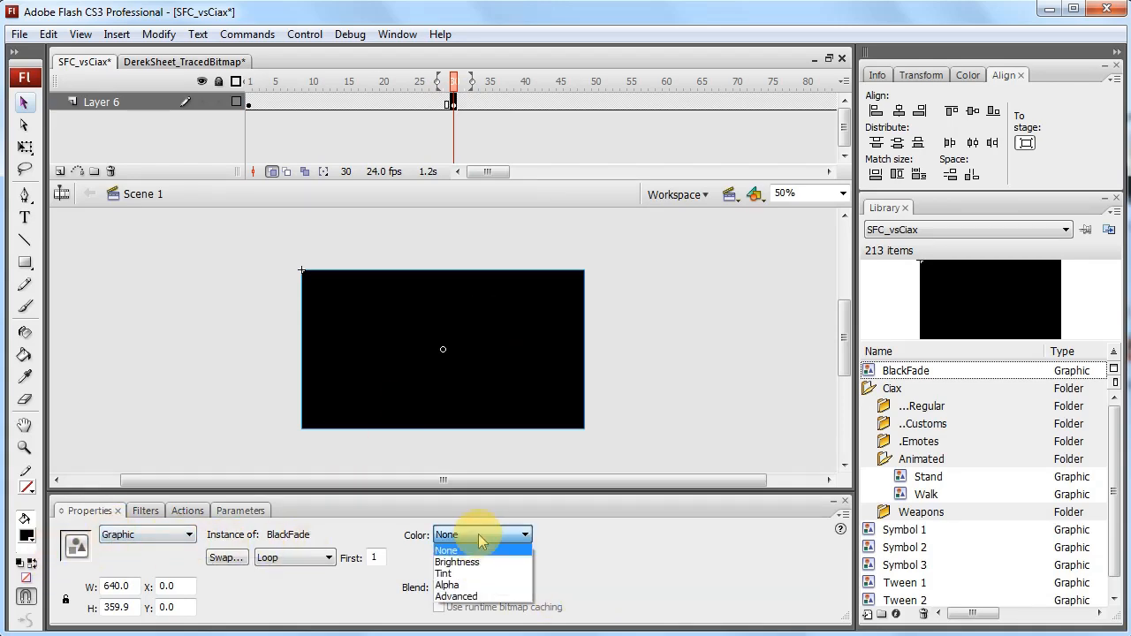
left_click(474, 585)
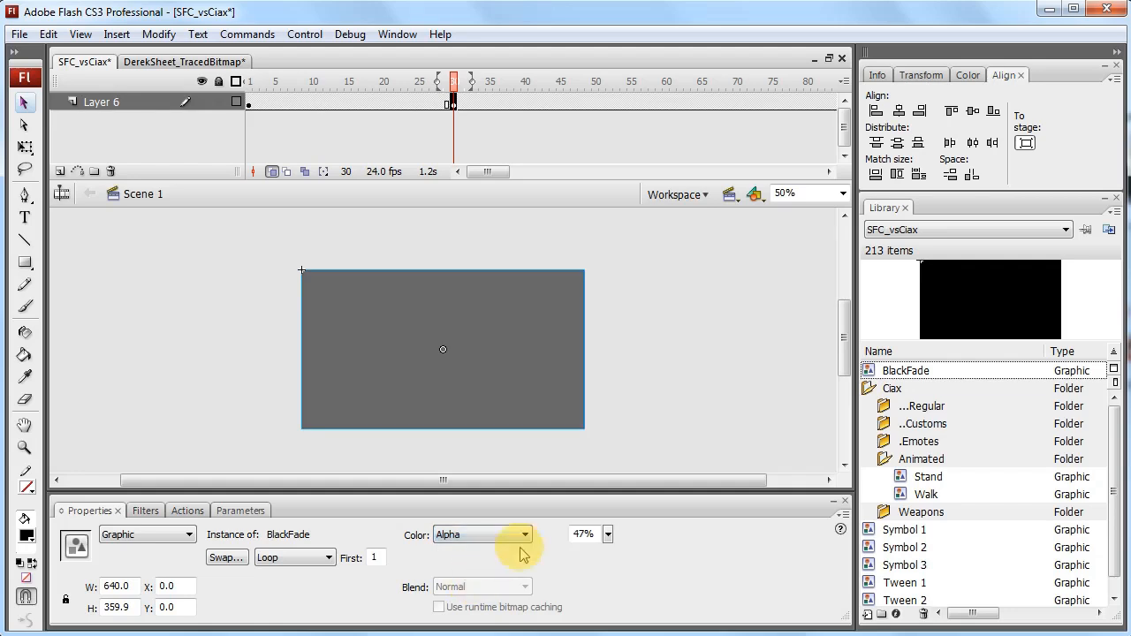
left_click_drag(607, 534, 616, 606)
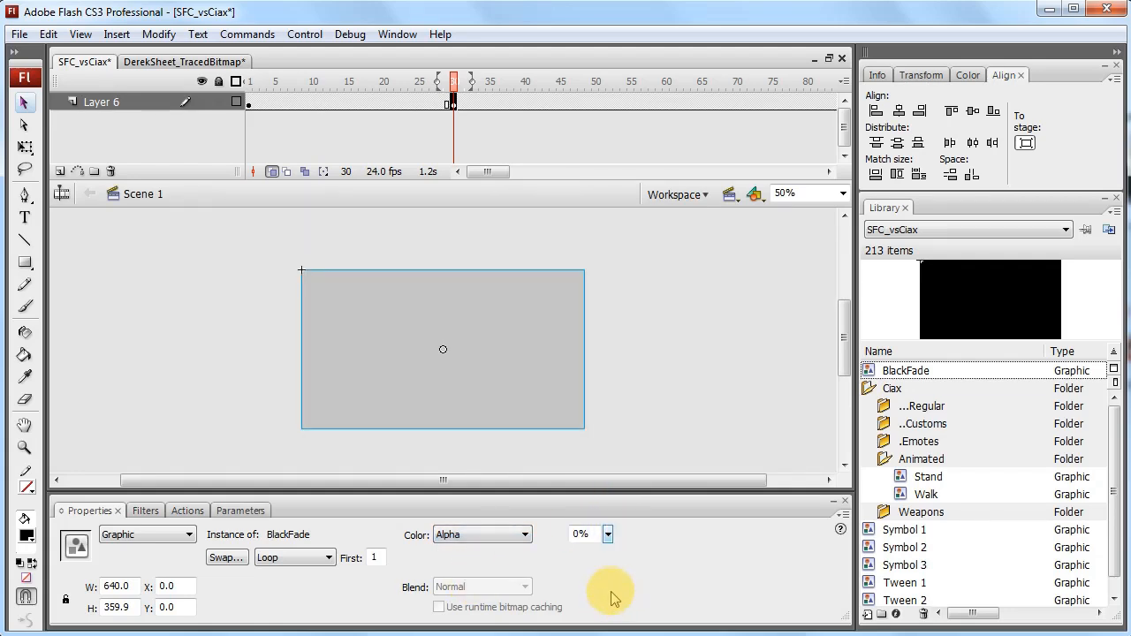
left_click(640, 396)
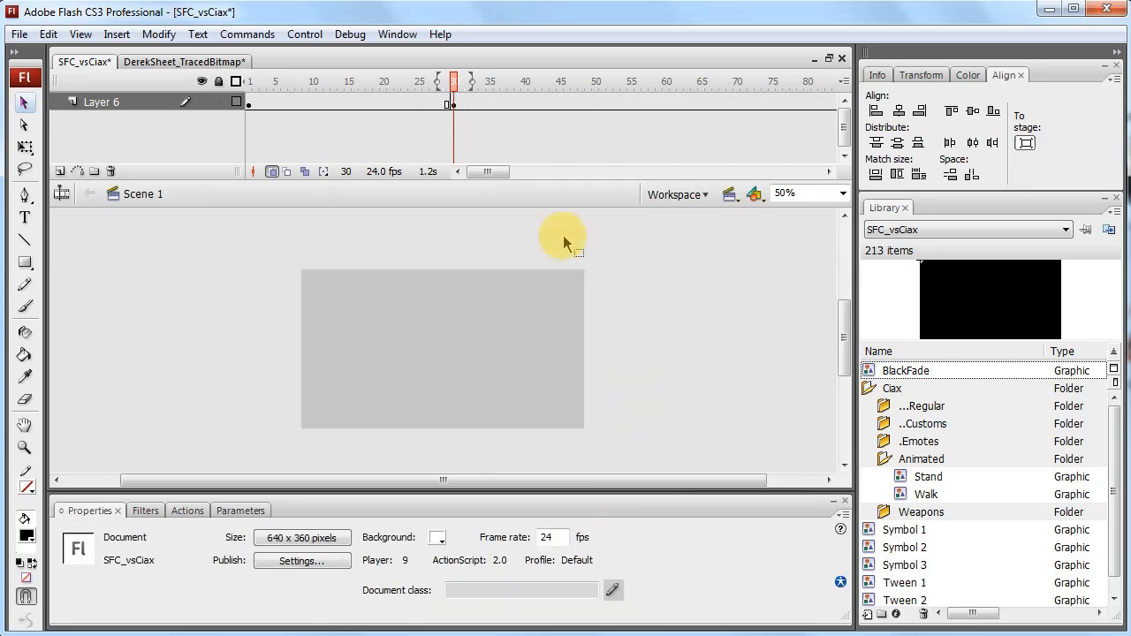
Create a motion tween between the keyframes at frames 1 and 30, and select the BlackFade instance at frame 30
right_click(404, 100)
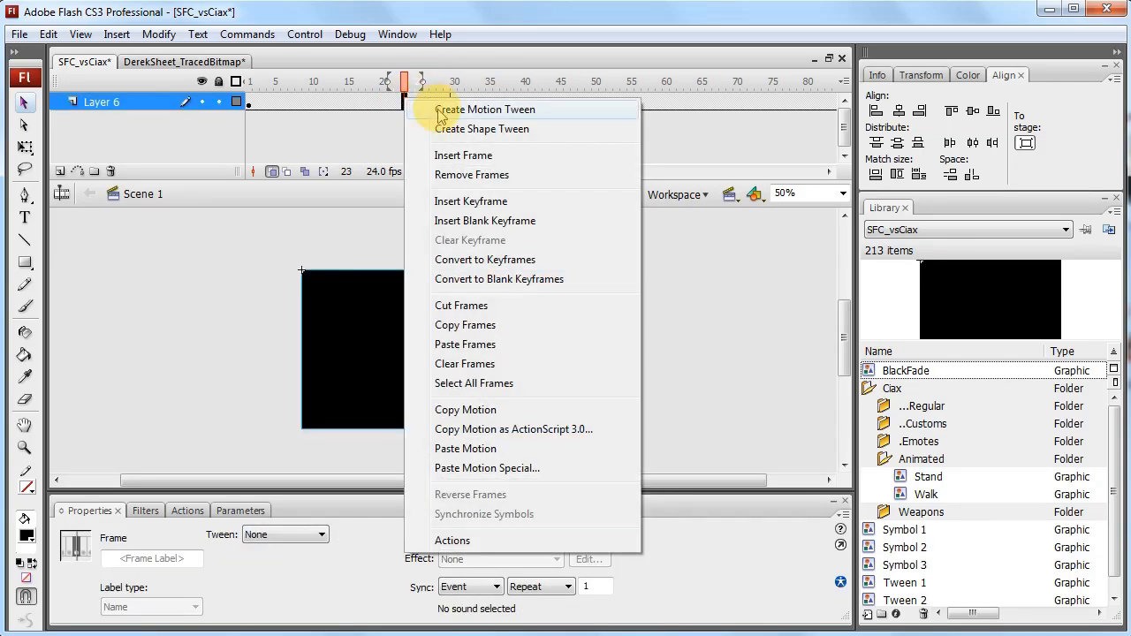
left_click(438, 112)
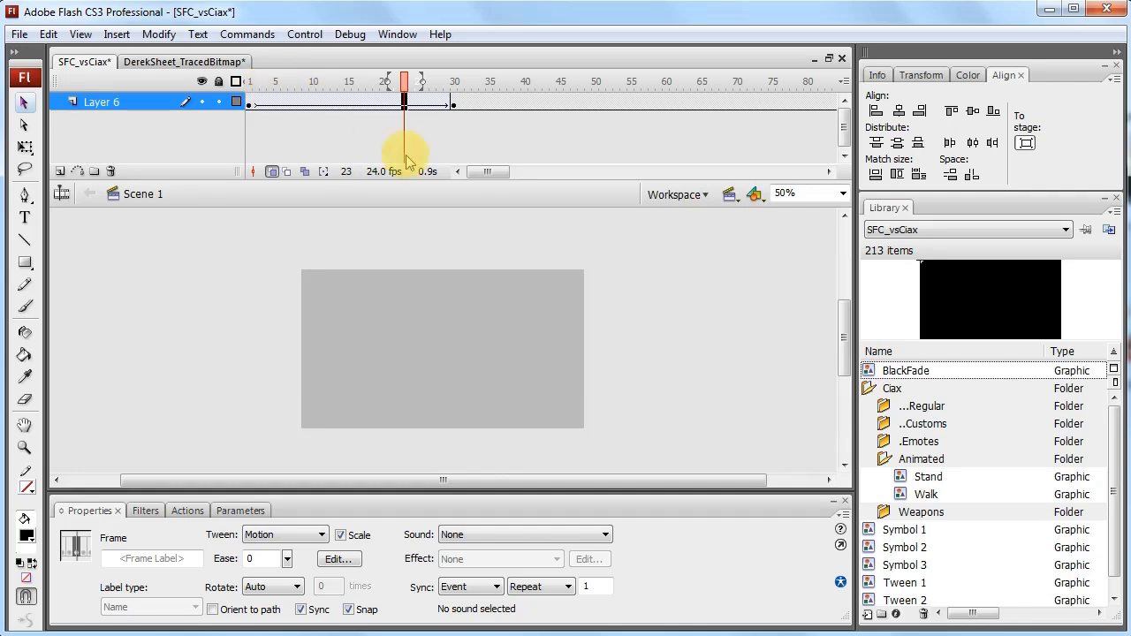
left_click(453, 103)
left_click(477, 366)
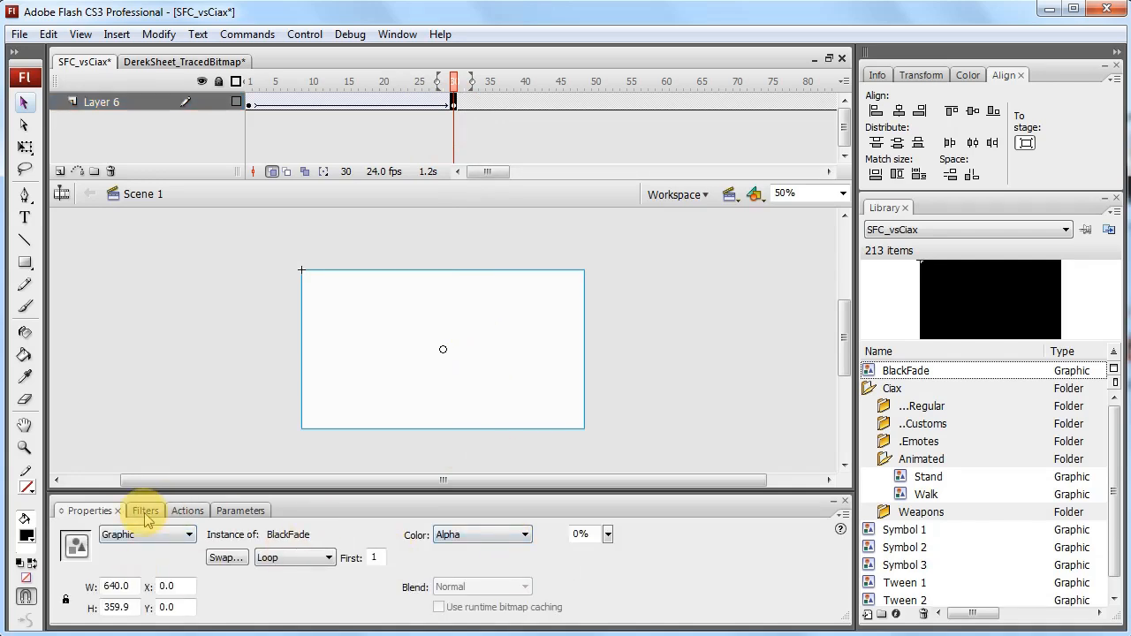
Play the animation from frame 1 twice to review the fade from black
left_click(250, 83)
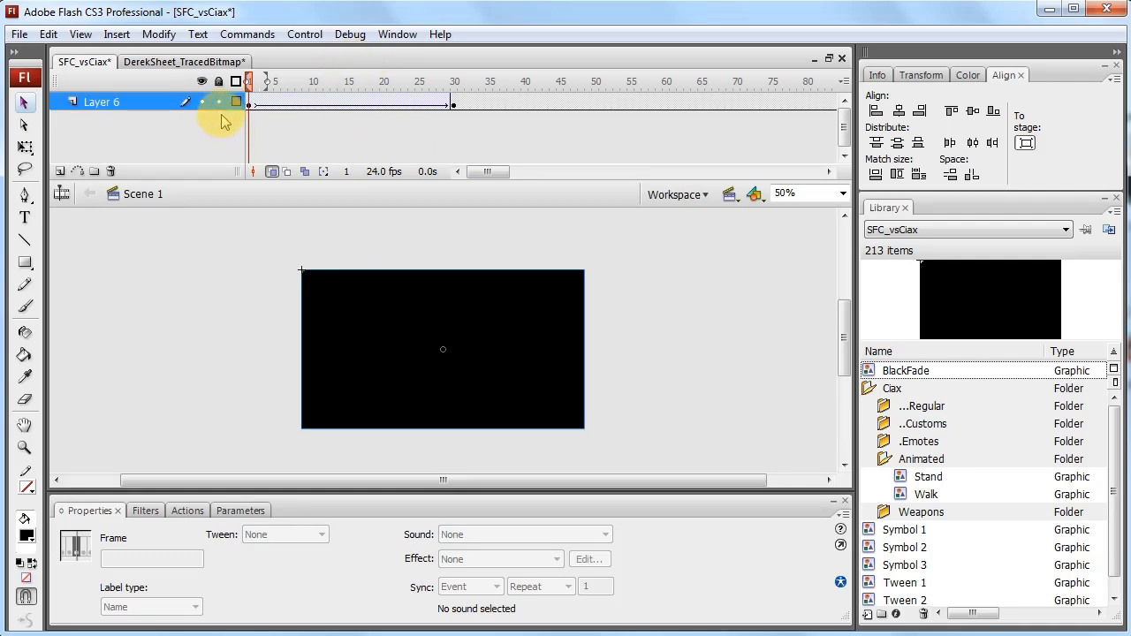
key("Return")
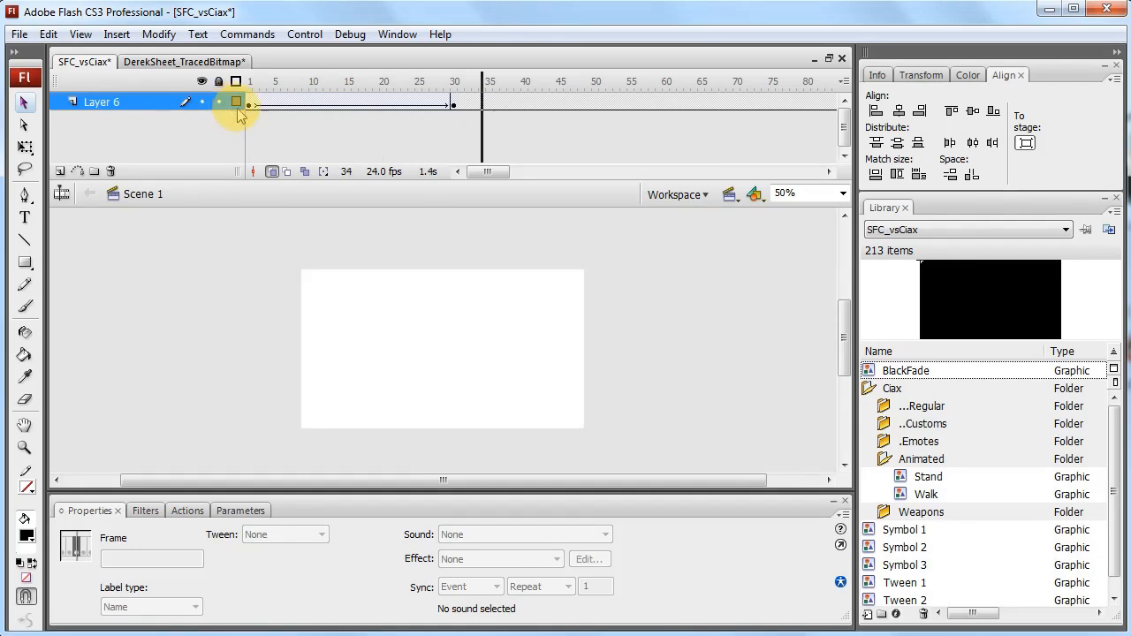
key("Return")
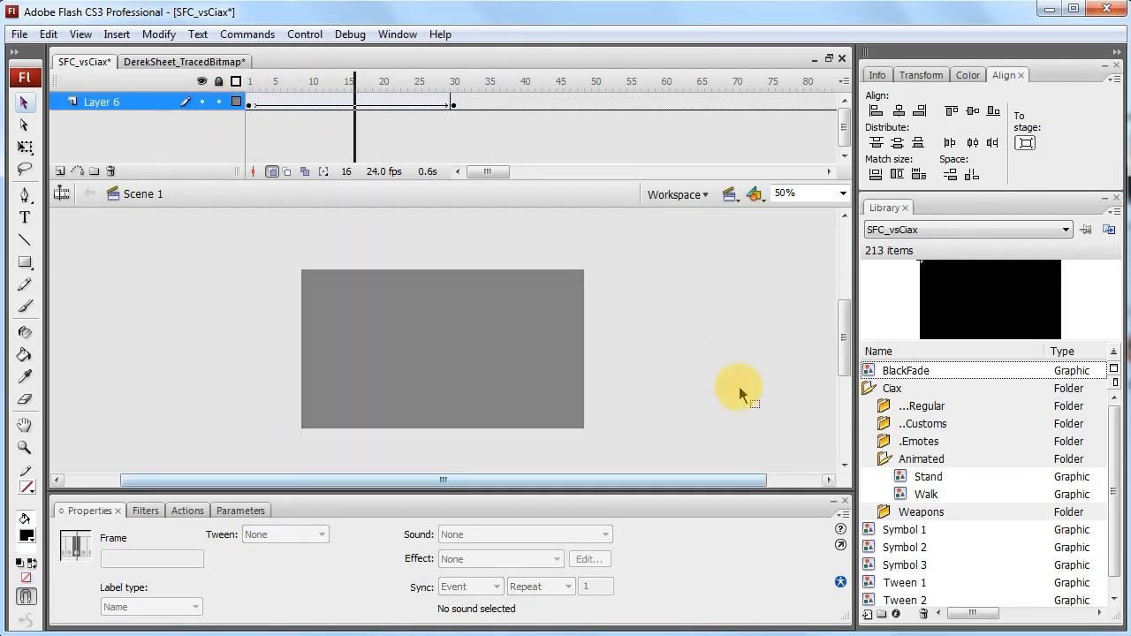
Add a new layer and move it beneath Layer 6, keeping the black fade in front
left_click(60, 171)
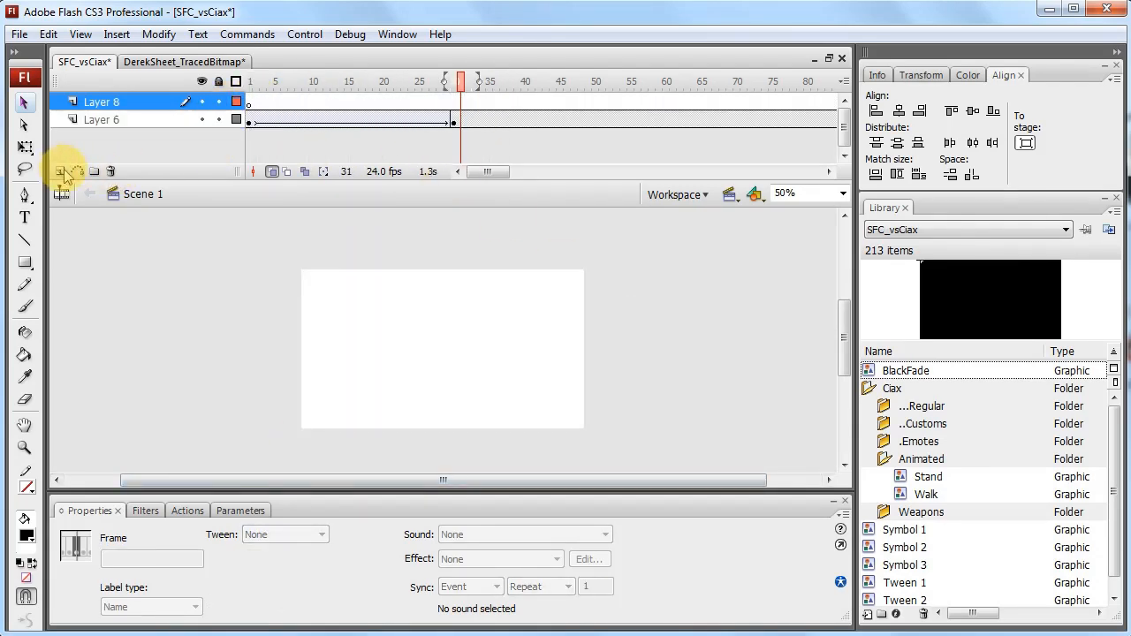
left_click_drag(104, 110, 109, 138)
left_click(109, 346)
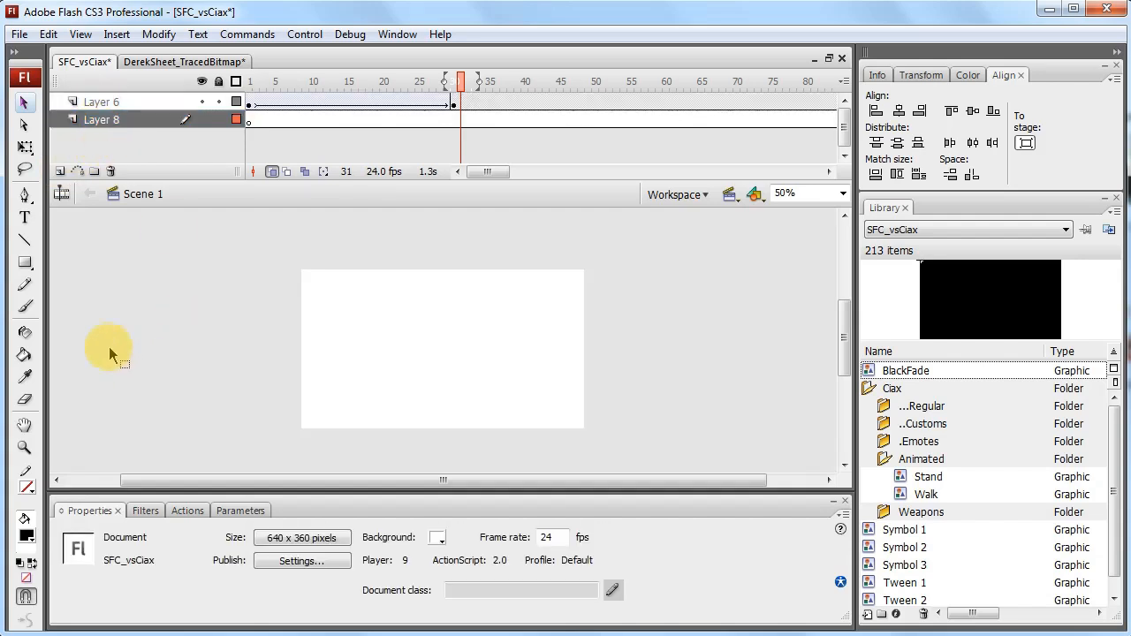
Paint a simple light-blue stick figure near the centre of the stage on Layer 8 with the Brush tool
left_click(25, 285)
left_click(25, 306)
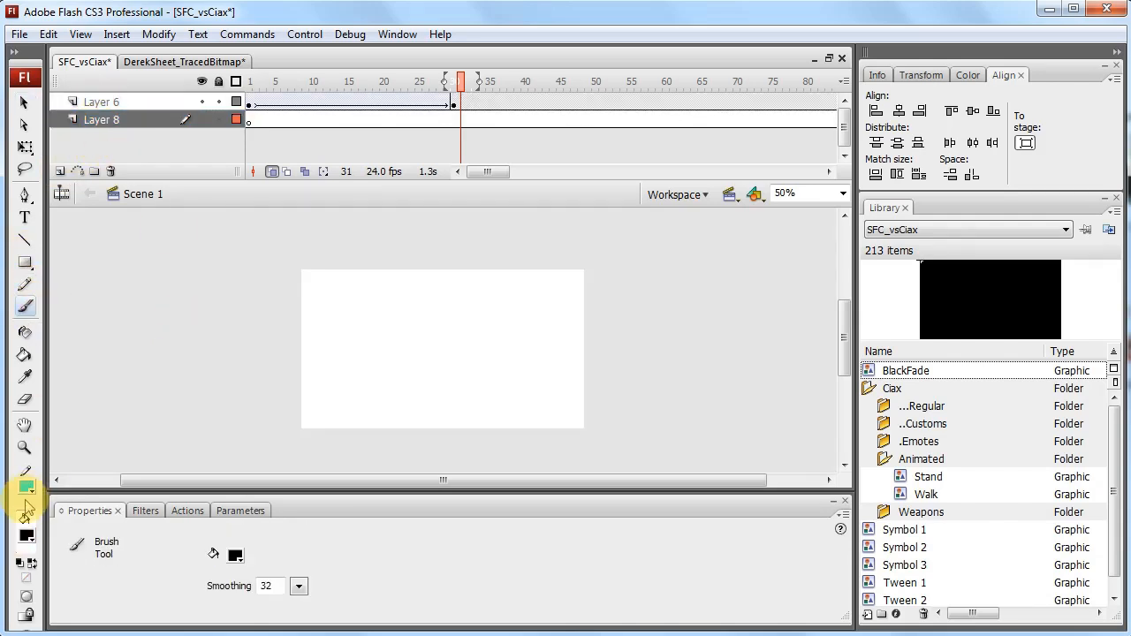
left_click(30, 565)
mouse_move(404, 409)
left_mouse_down()
mouse_move(412, 374)
mouse_move(434, 402)
mouse_move(411, 341)
mouse_move(424, 341)
mouse_move(403, 336)
mouse_move(420, 343)
left_mouse_up()
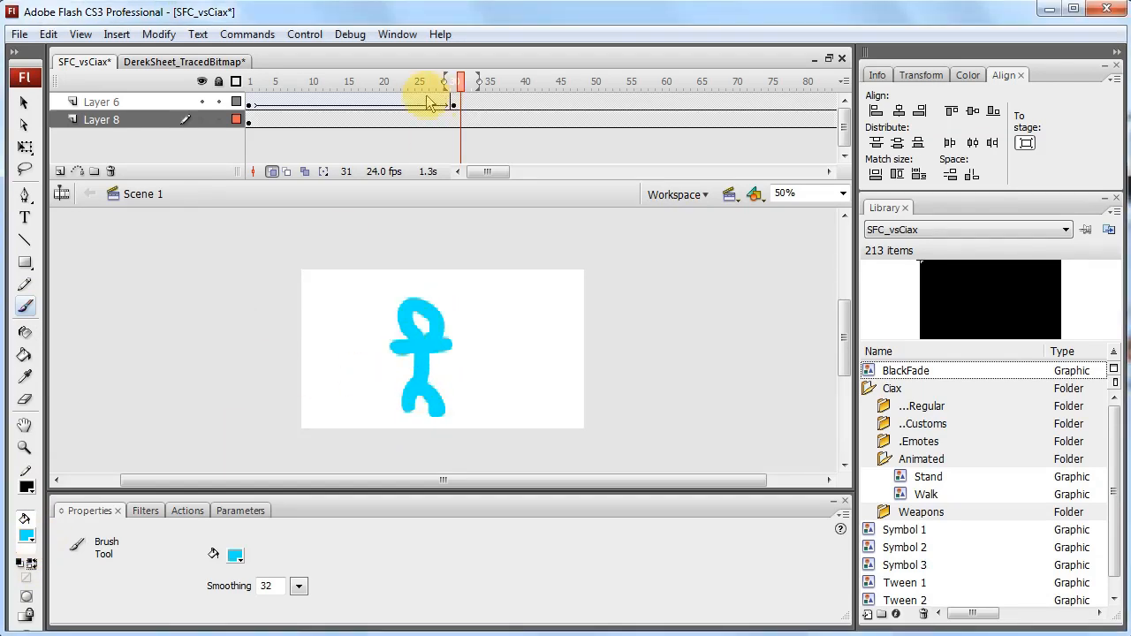
Play the animation from frame 1 twice to review the stick figure fading in from black
left_click(249, 84)
key("Return")
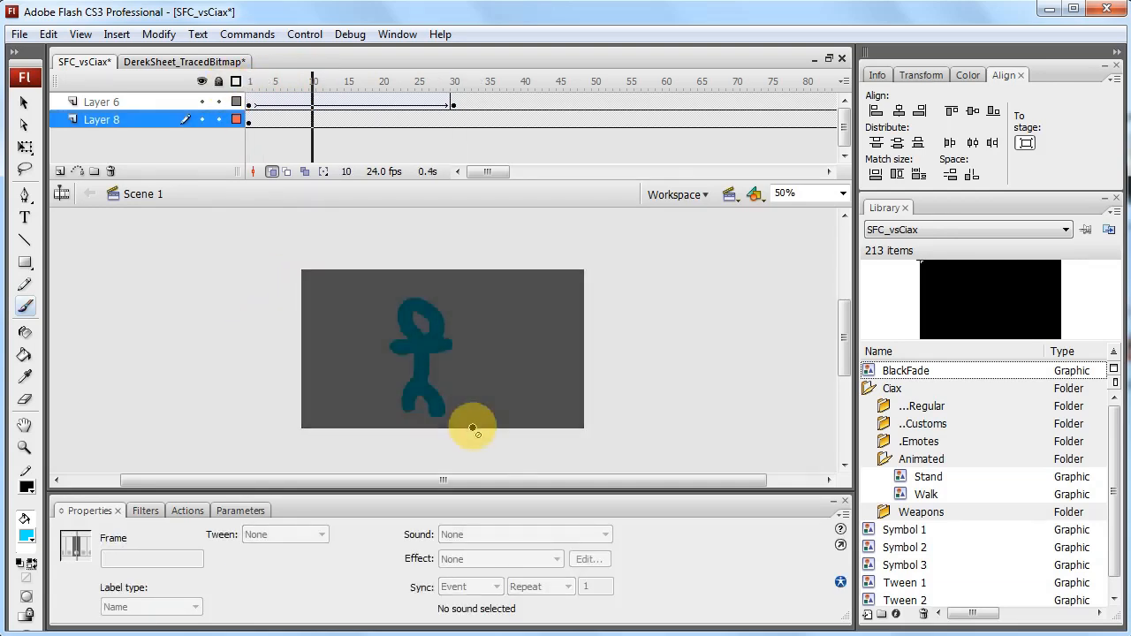
left_click(250, 81)
key("Return")
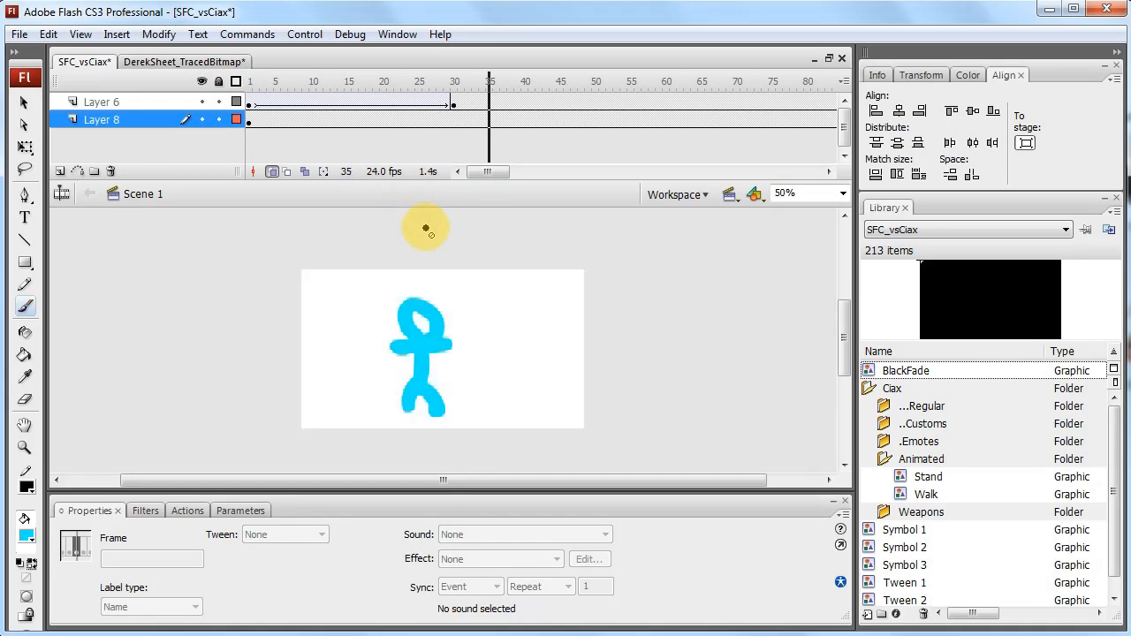
Apply an ease out to Layer 6's fade tween and replay the animation from frame 1 to check it
left_click(362, 103)
left_click_drag(288, 559, 292, 528)
left_click(251, 81)
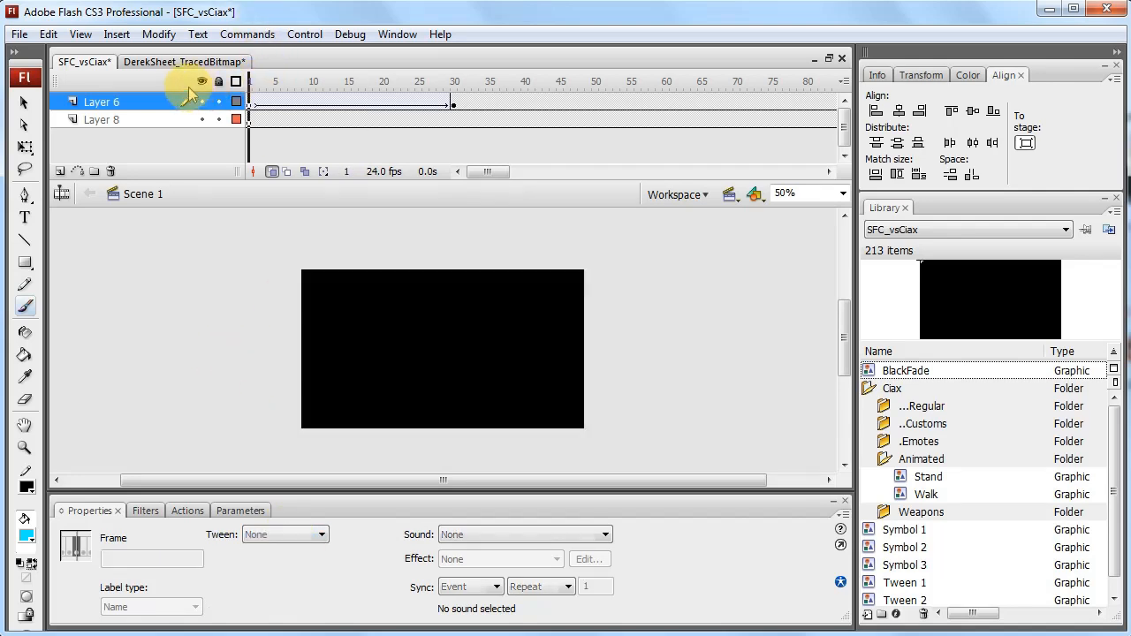
key("Return")
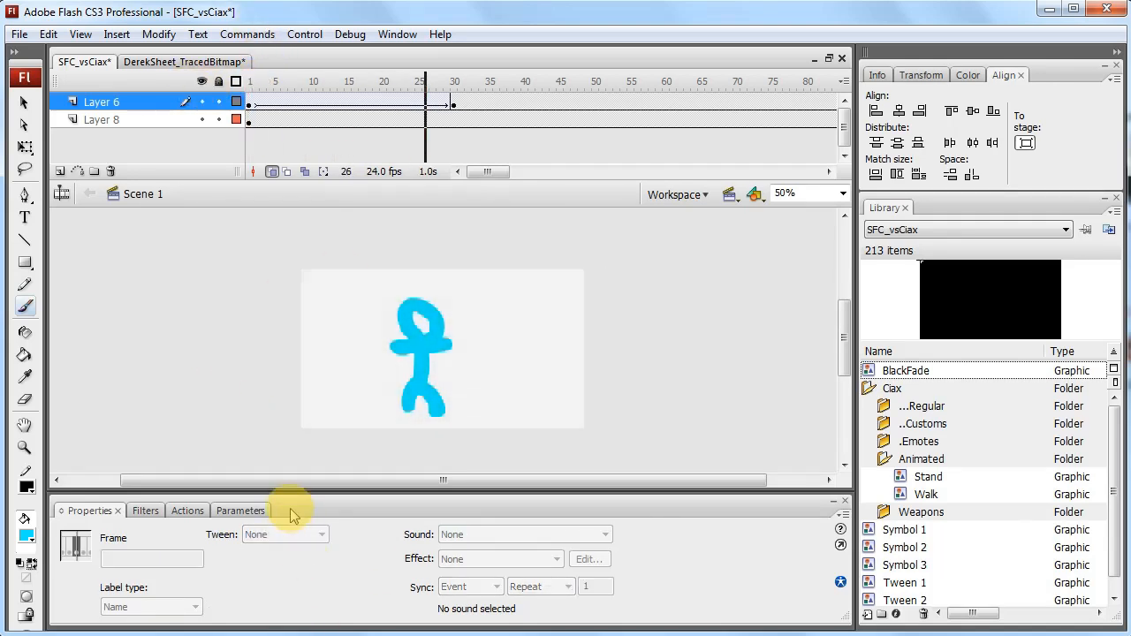
key("Return")
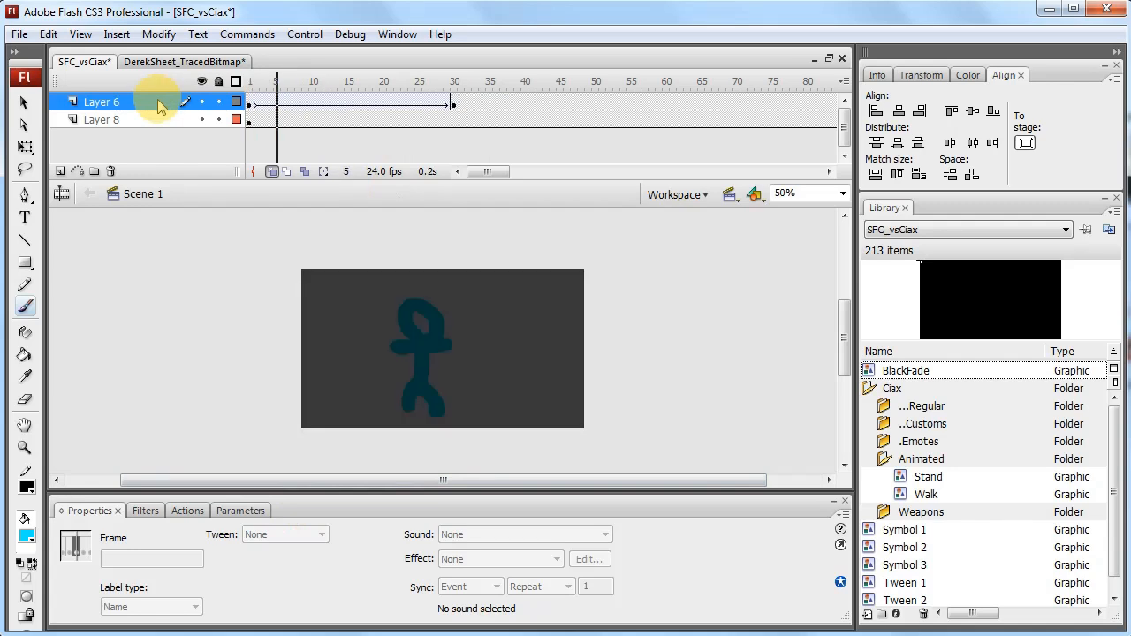